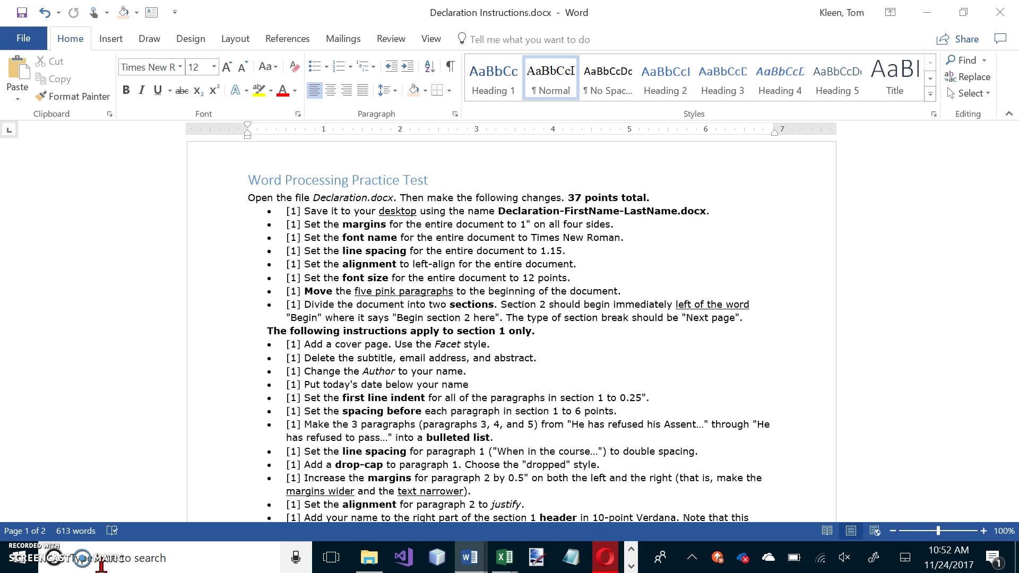
Step: Save Declaration.docx to the Desktop as a Word document named "Declaration-" followed by the author's first and last name, separated by a hyphen
key(alt+Tab)
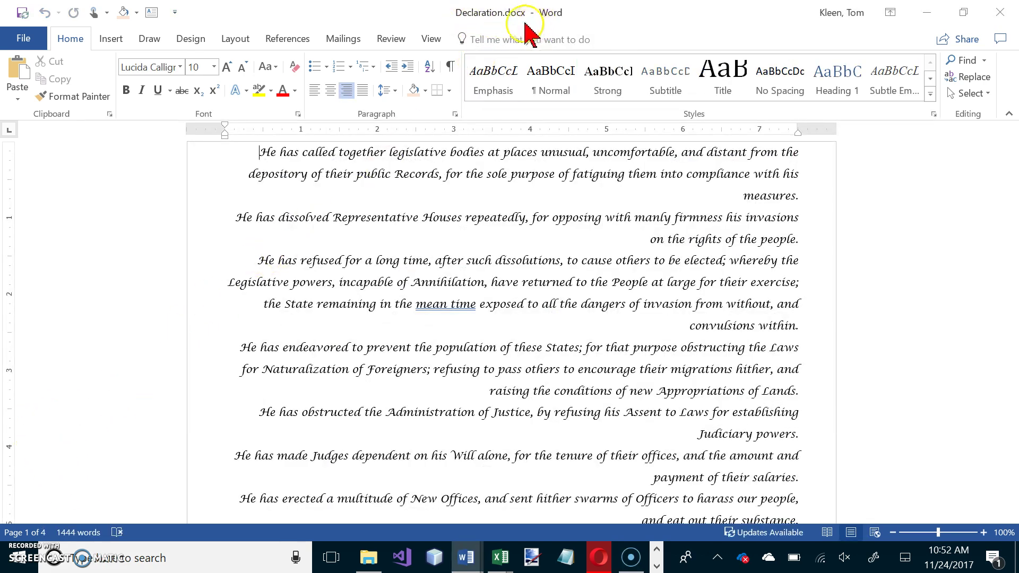
click(24, 39)
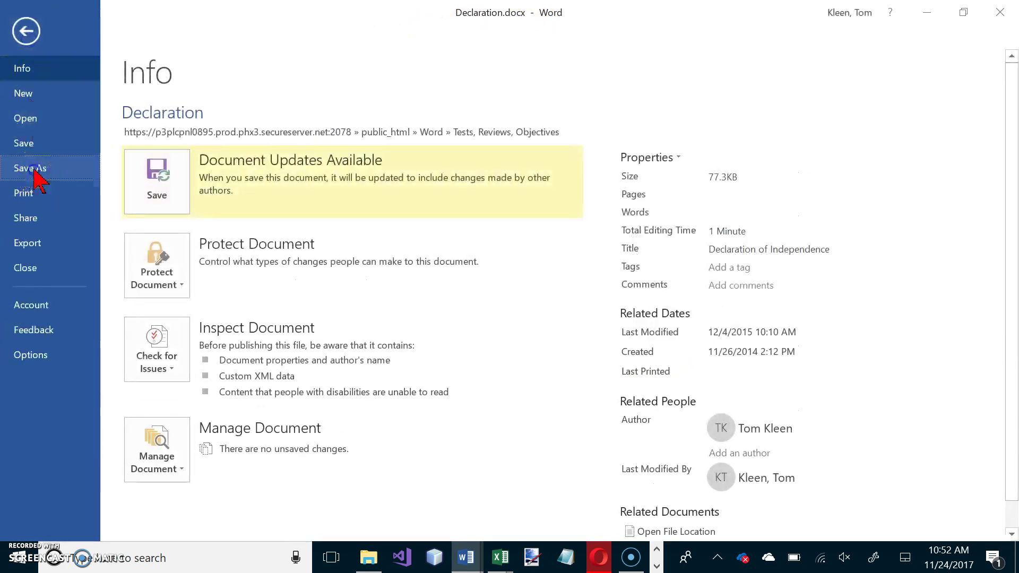
click(32, 169)
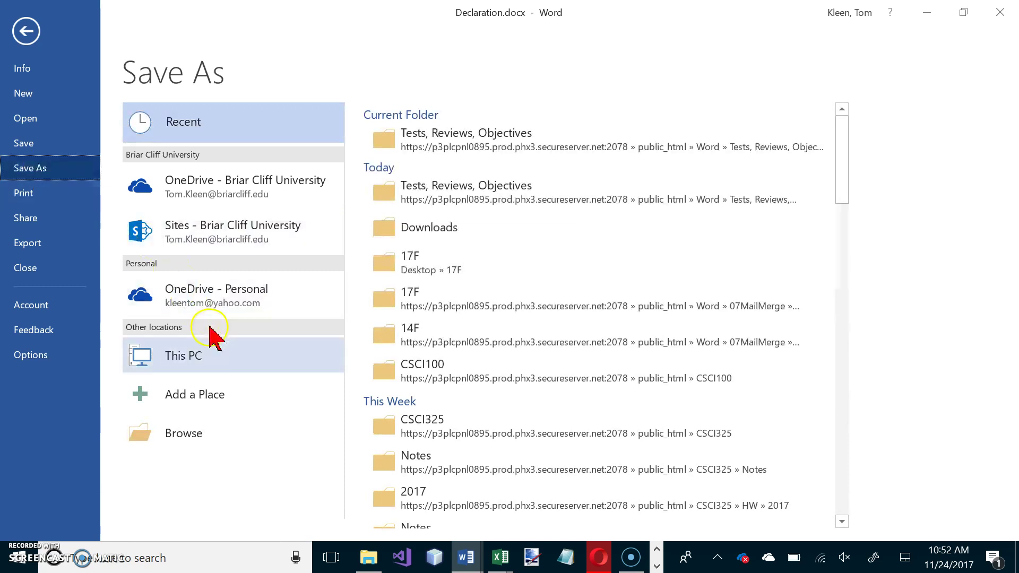
click(200, 448)
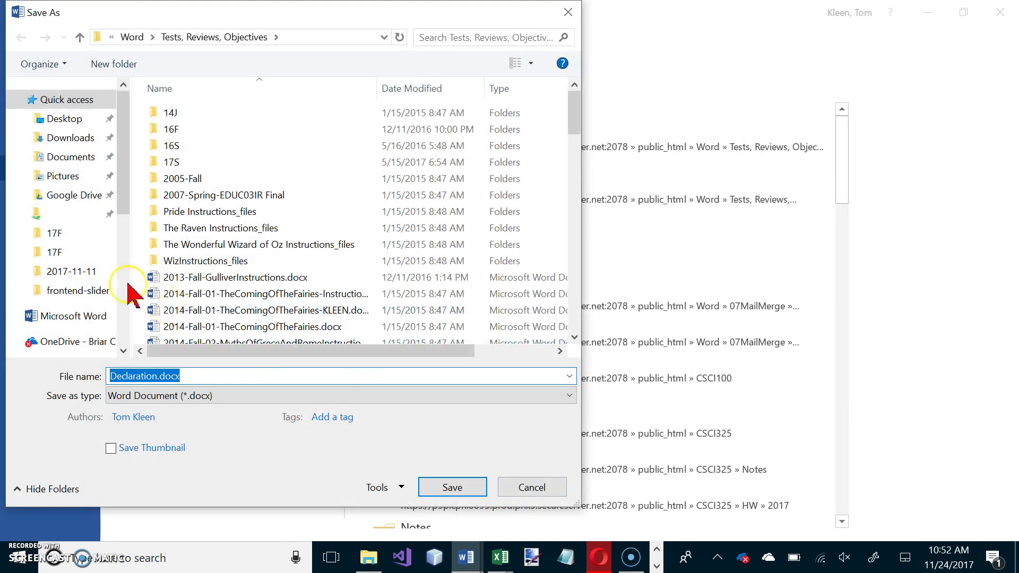
click(73, 126)
click(158, 377)
double_click(157, 377)
click(157, 377)
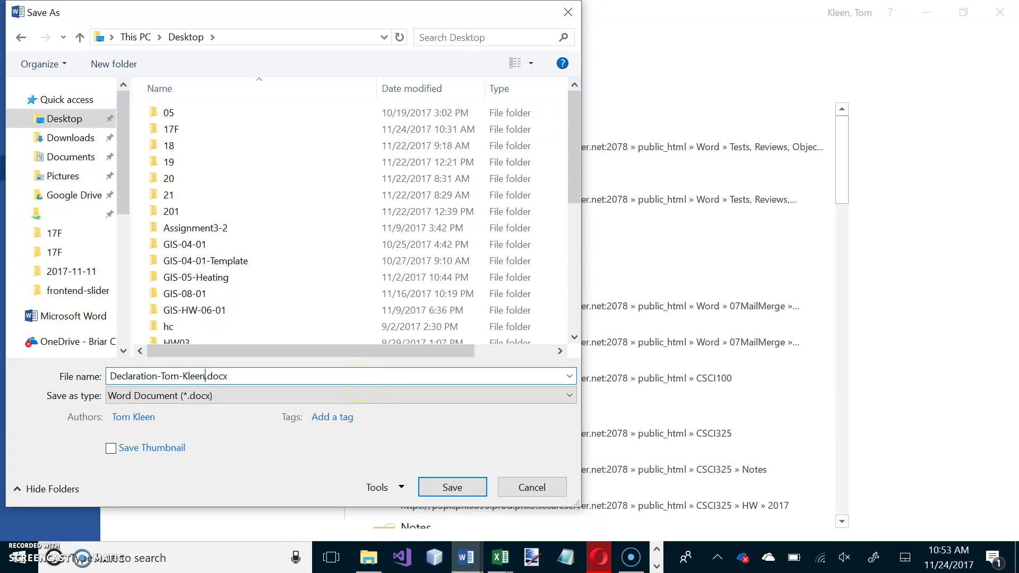
click(452, 487)
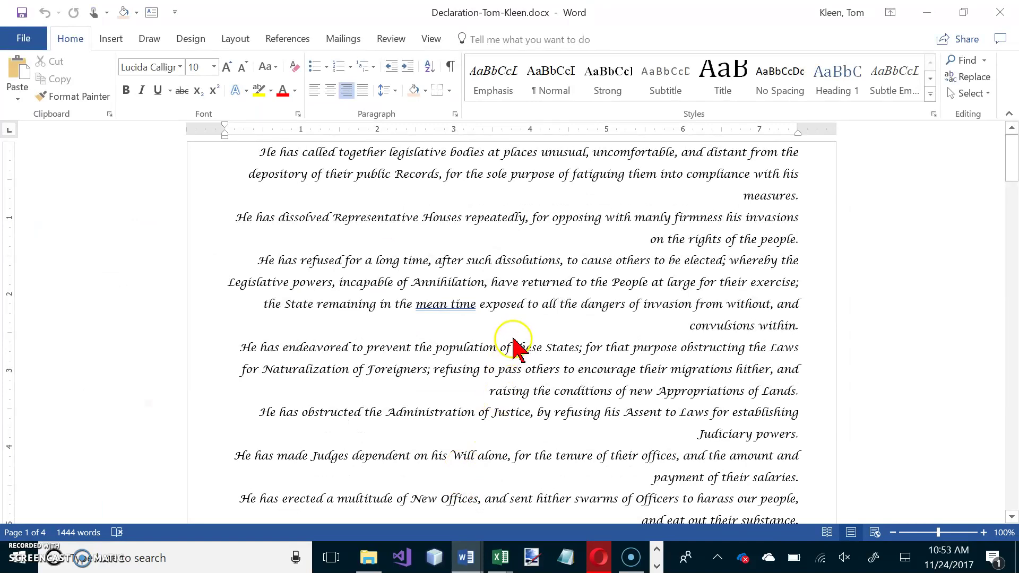
Step: Strike through the instruction about saving to the desktop in Declaration Instructions.docx
key(alt+Tab)
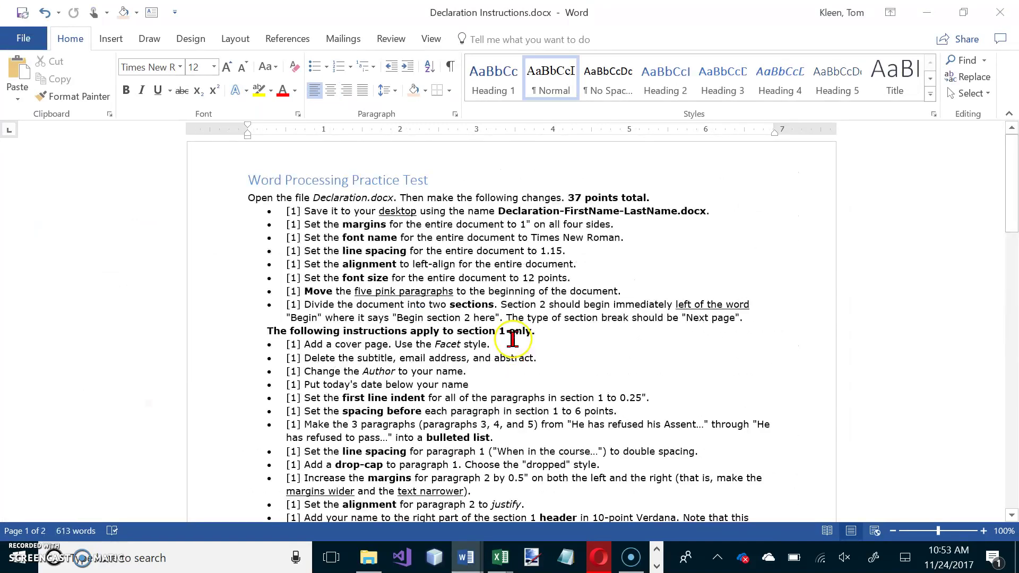
click(228, 217)
click(179, 92)
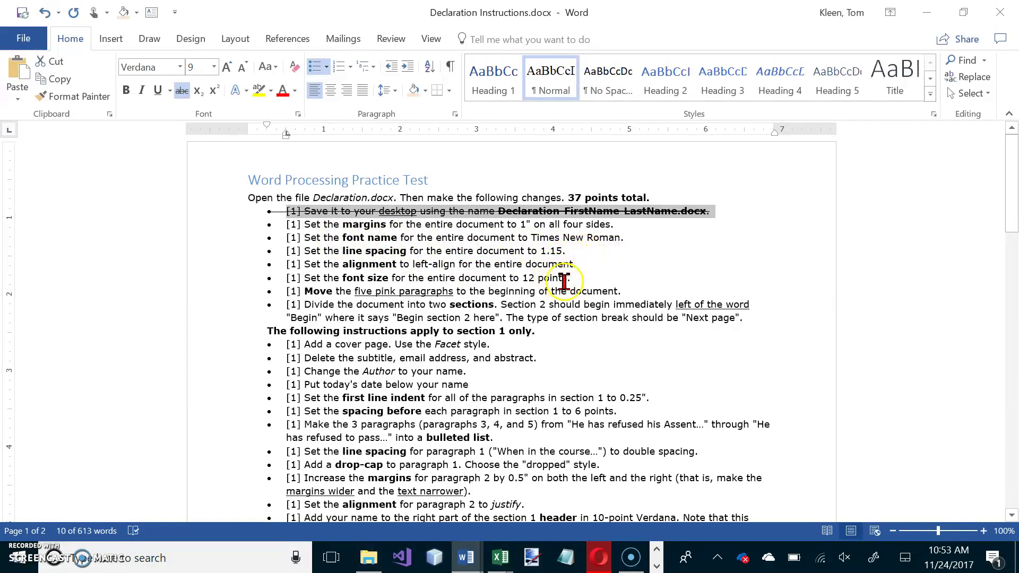
Step: Apply the Normal margins preset, 1" on all four sides, to the declaration document
key(alt+Tab)
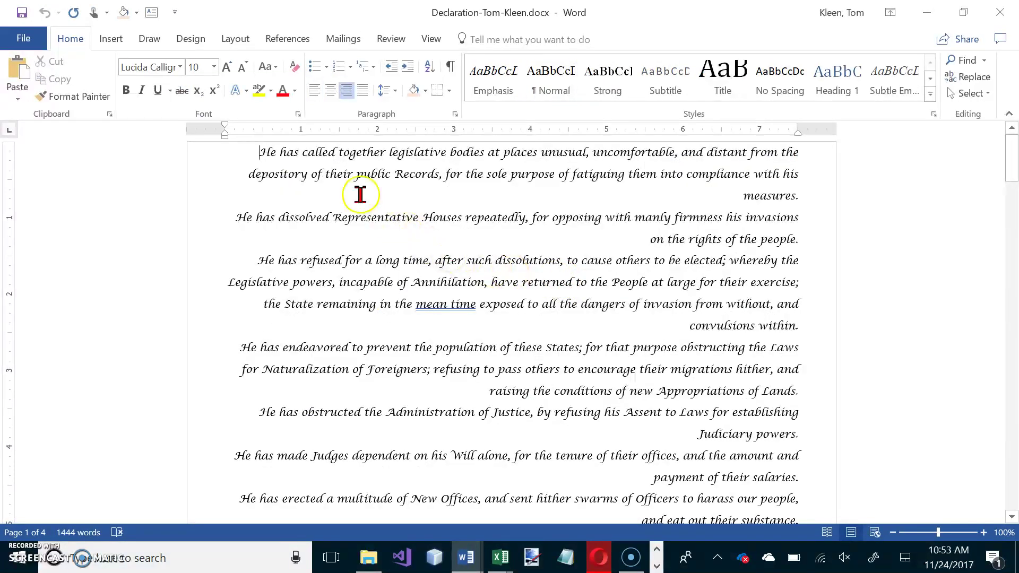
click(233, 38)
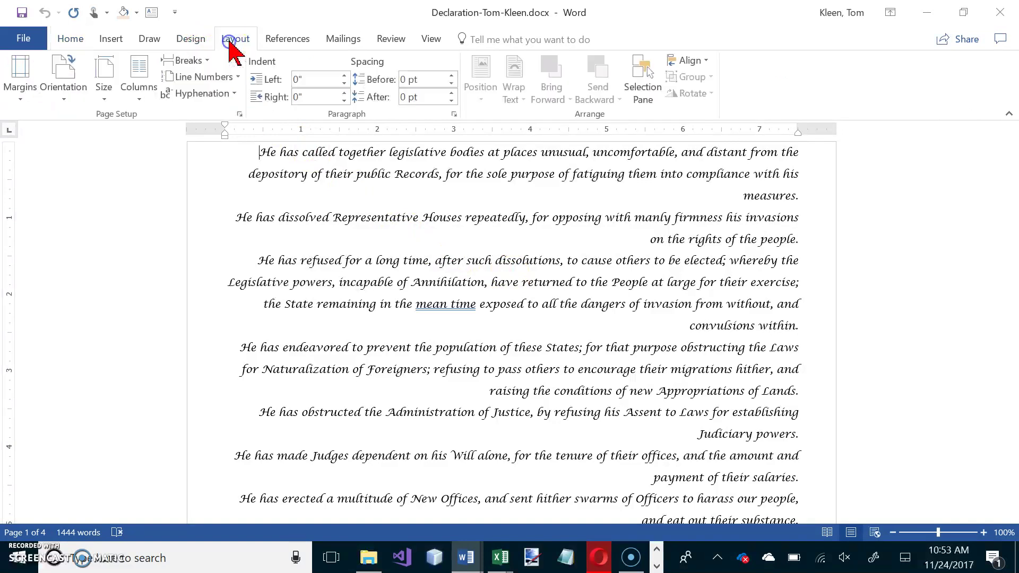
click(19, 95)
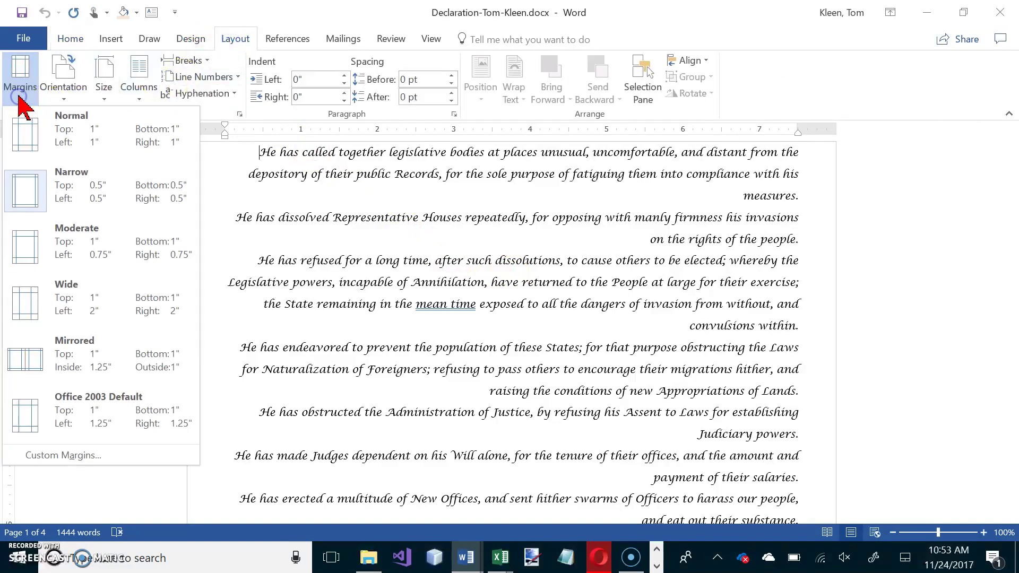
click(91, 152)
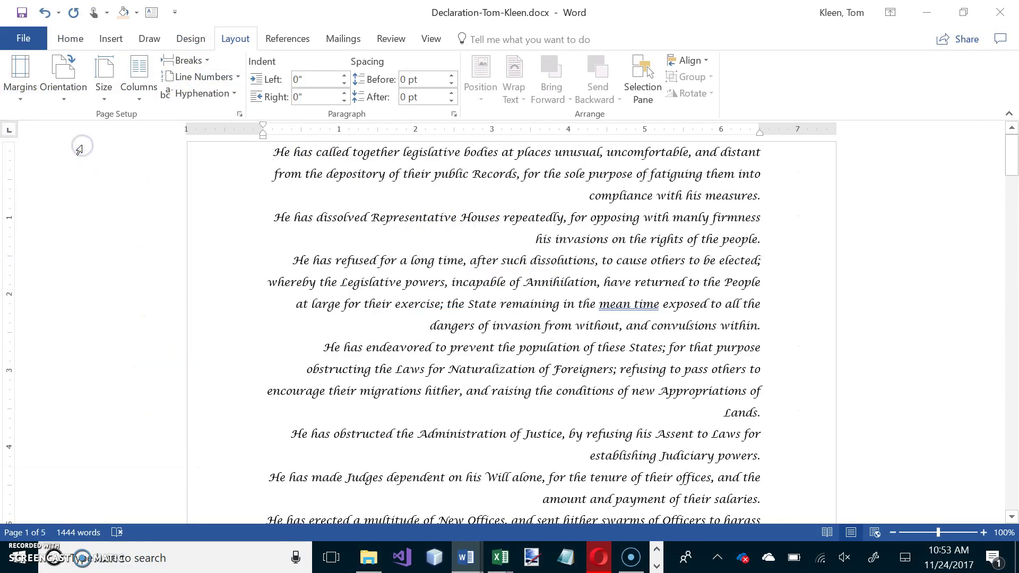
Step: Set the entire declaration document's font to Times New Roman and its line spacing to 1.15
click(75, 44)
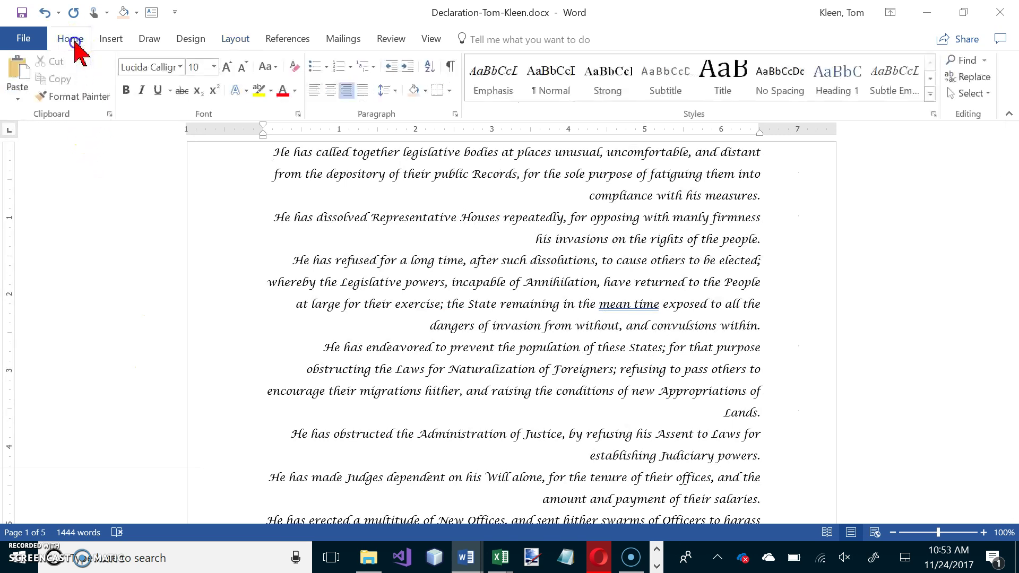
click(243, 169)
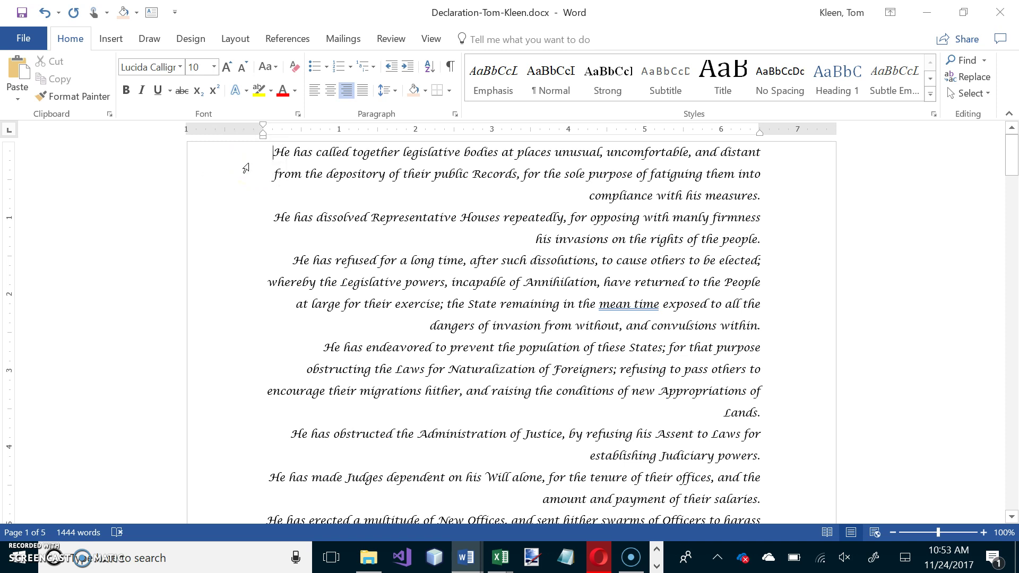
key(ctrl+a)
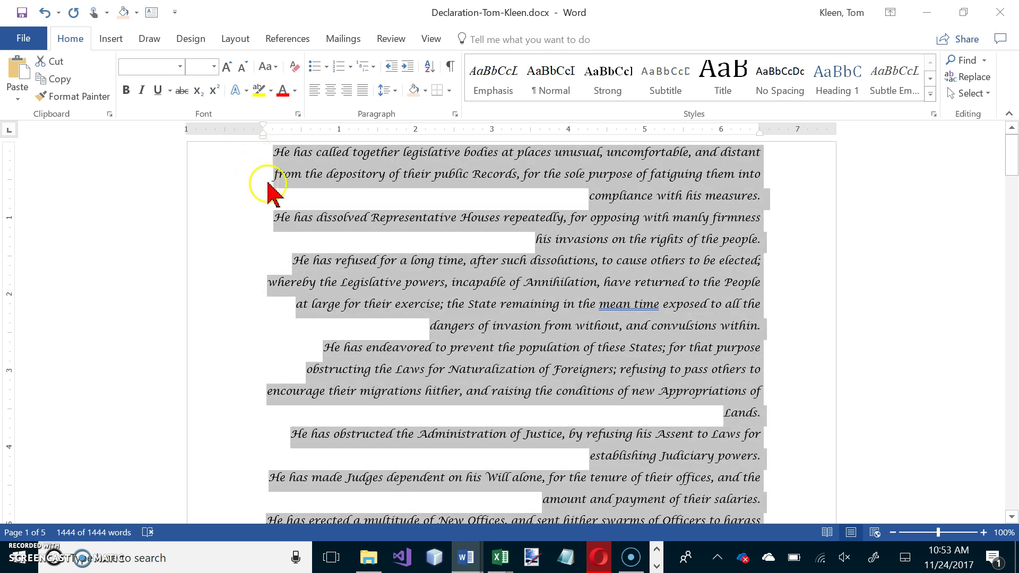
click(181, 66)
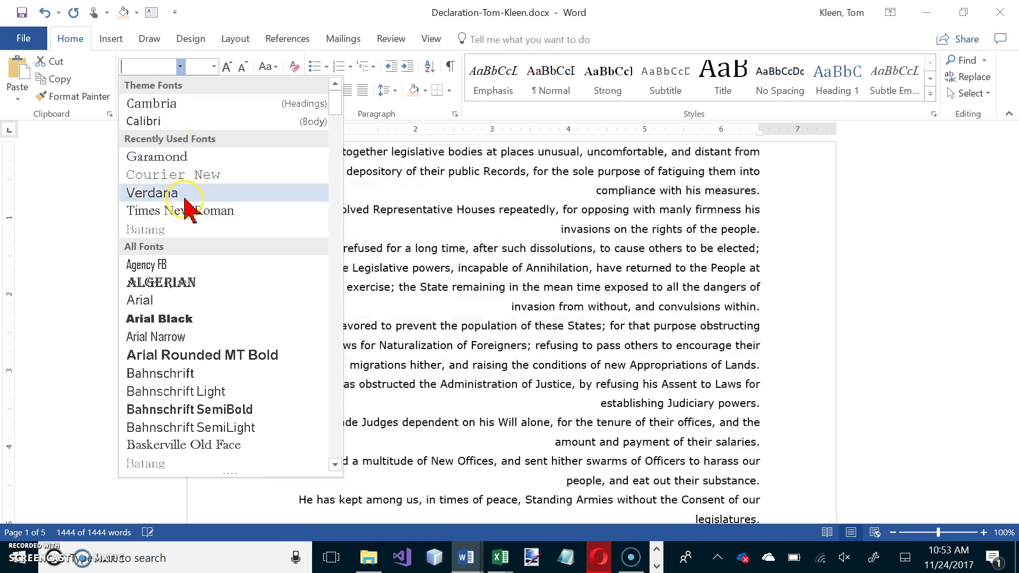
click(186, 212)
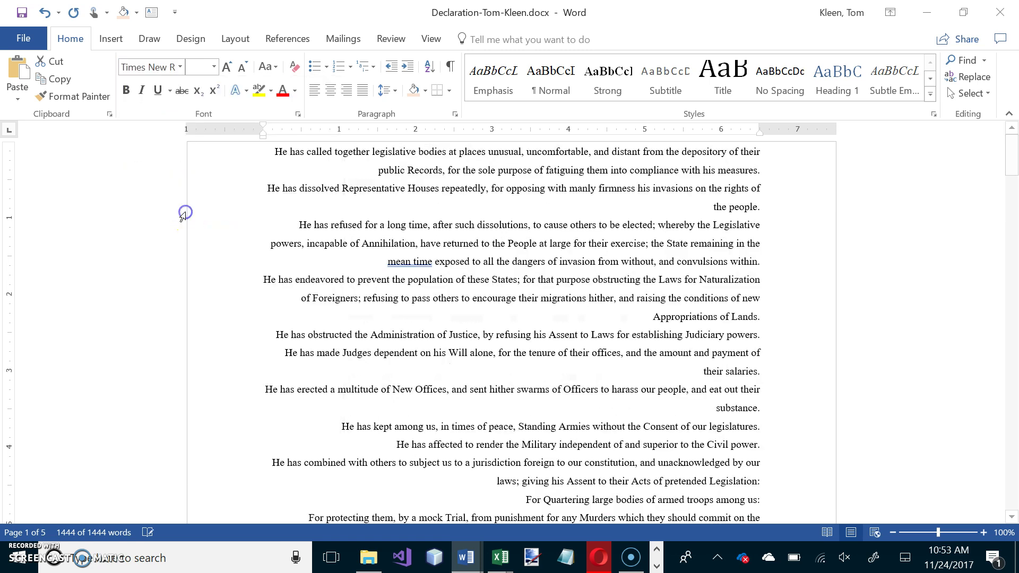
click(396, 91)
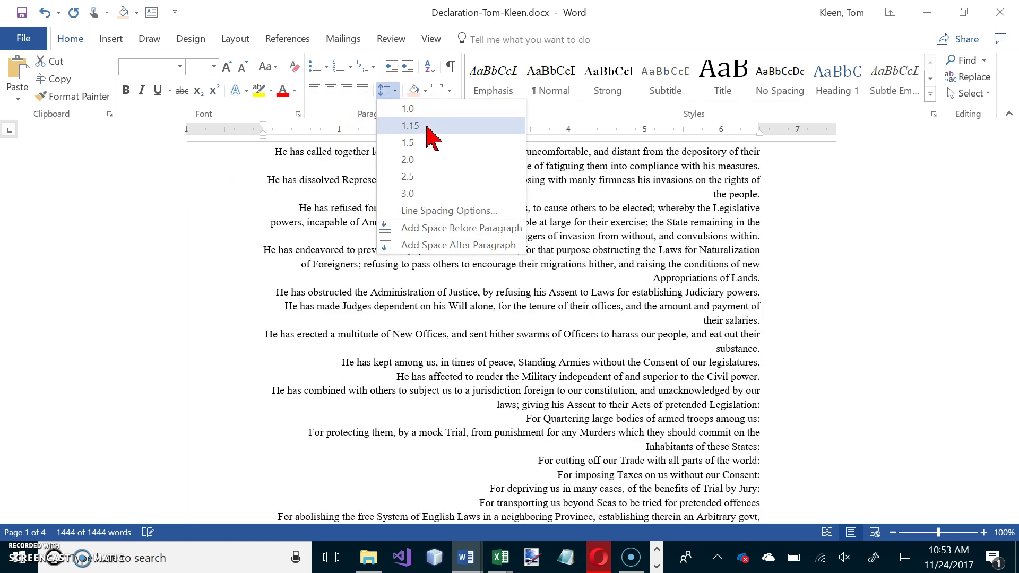
click(428, 127)
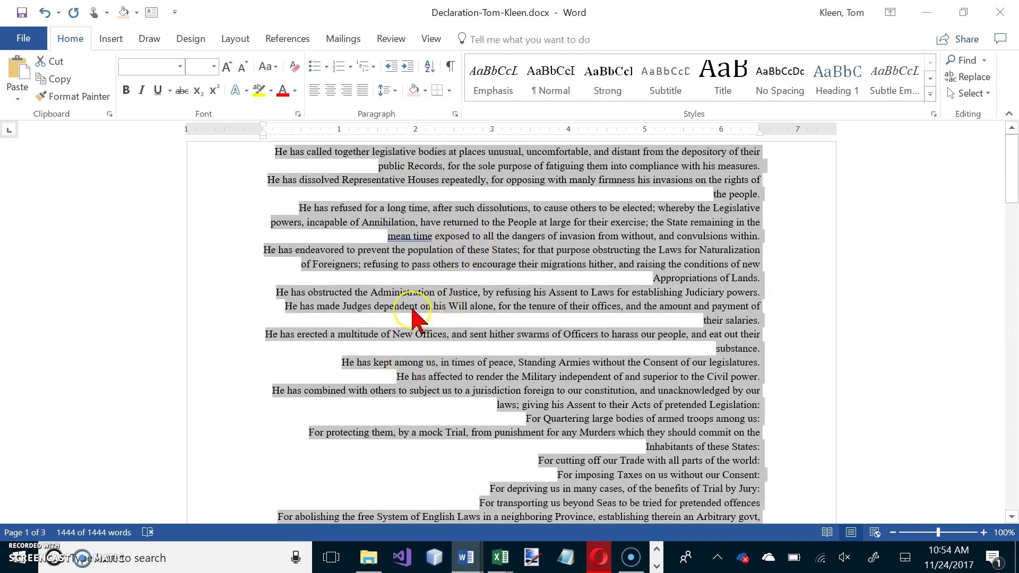
Step: Strike through the margins, font name and line spacing instructions in the instructions document
key(alt+Tab)
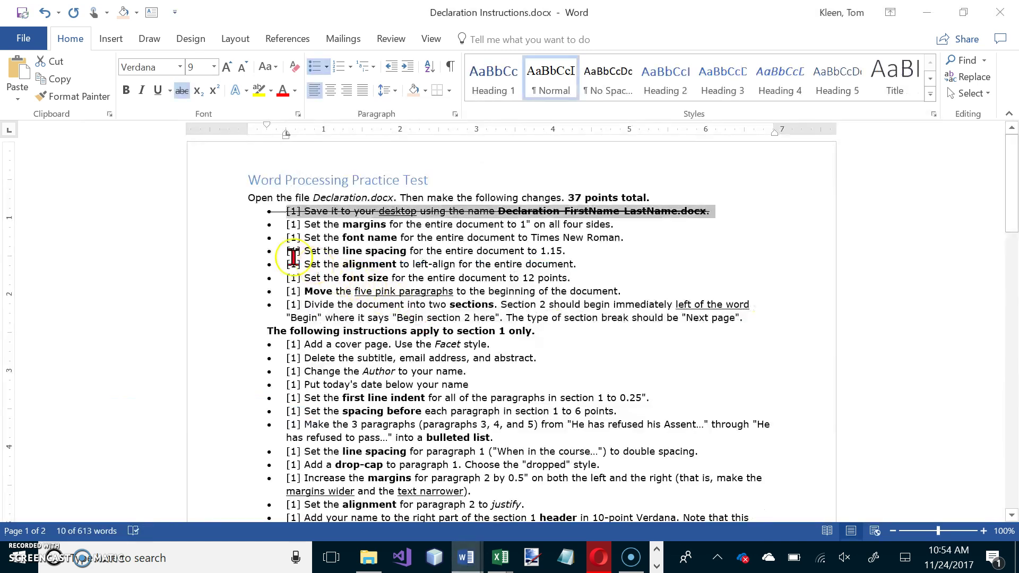
drag(226, 229, 223, 251)
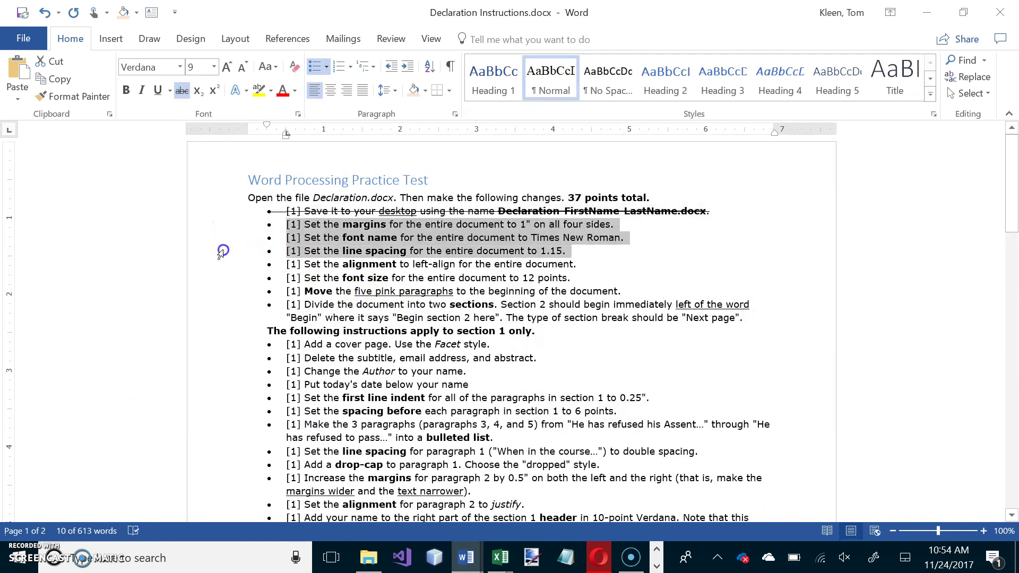
click(182, 91)
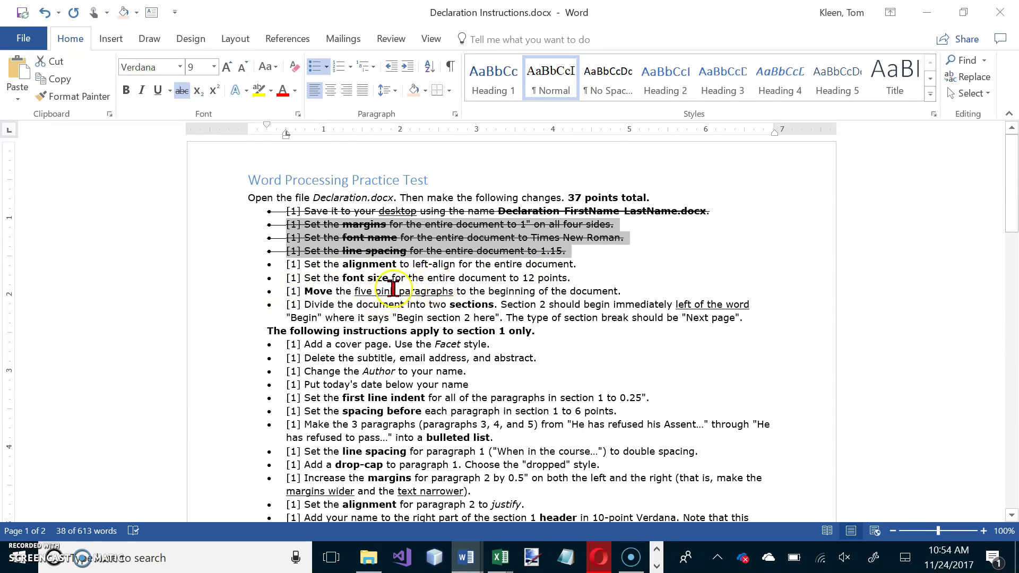
Step: Left-align all the text in the declaration document
key(alt+Tab)
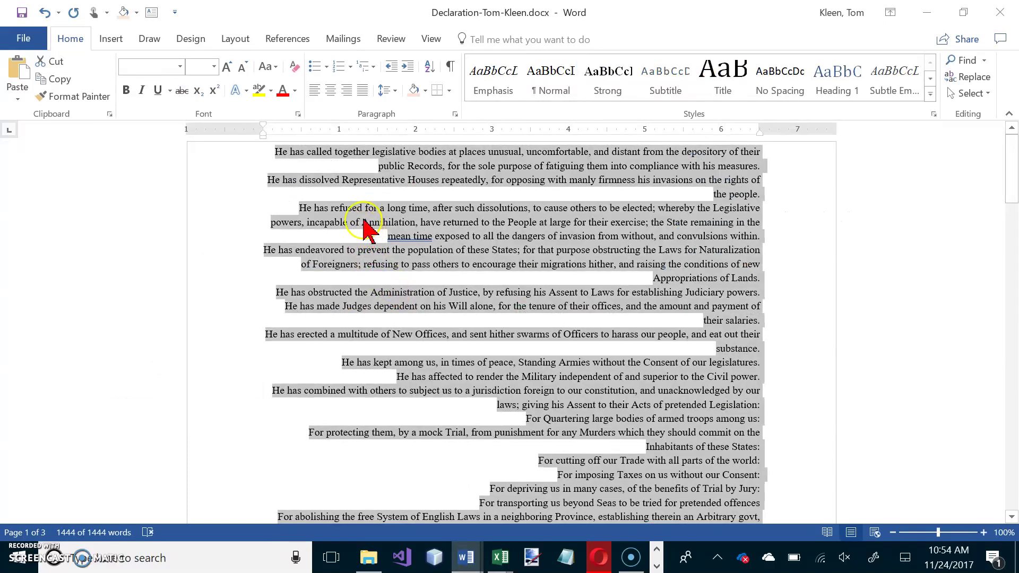
click(316, 91)
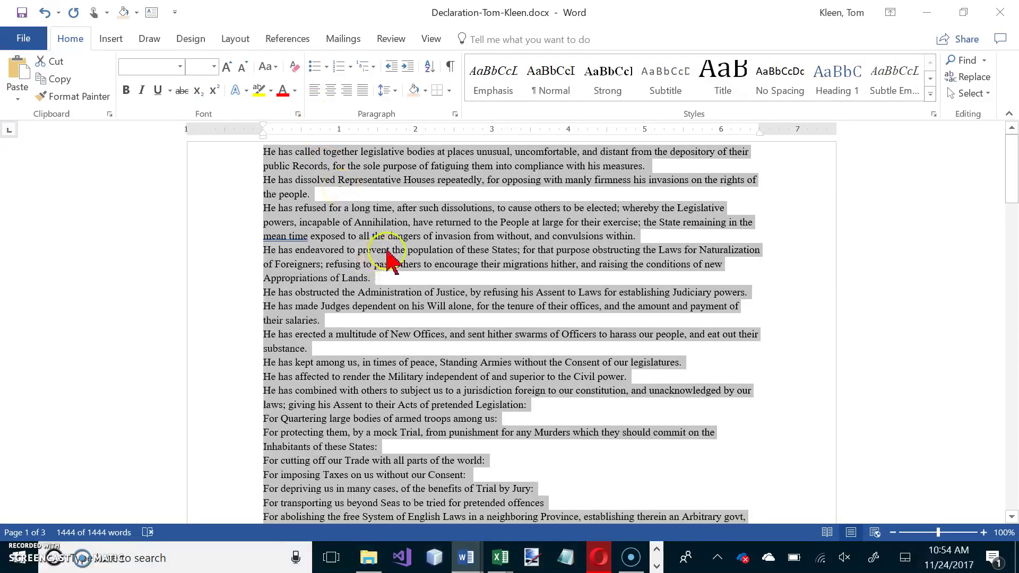
Step: Move the five pink paragraphs from the end of the declaration to the very beginning of the document
scroll(611, 263, down, 6)
drag(1014, 187, 992, 401)
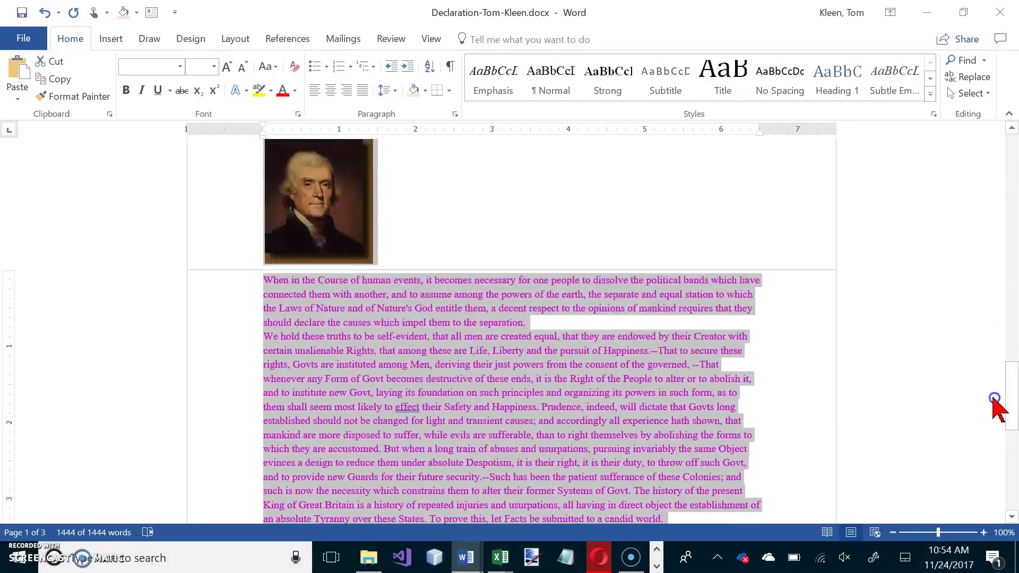
click(251, 273)
drag(248, 289, 250, 437)
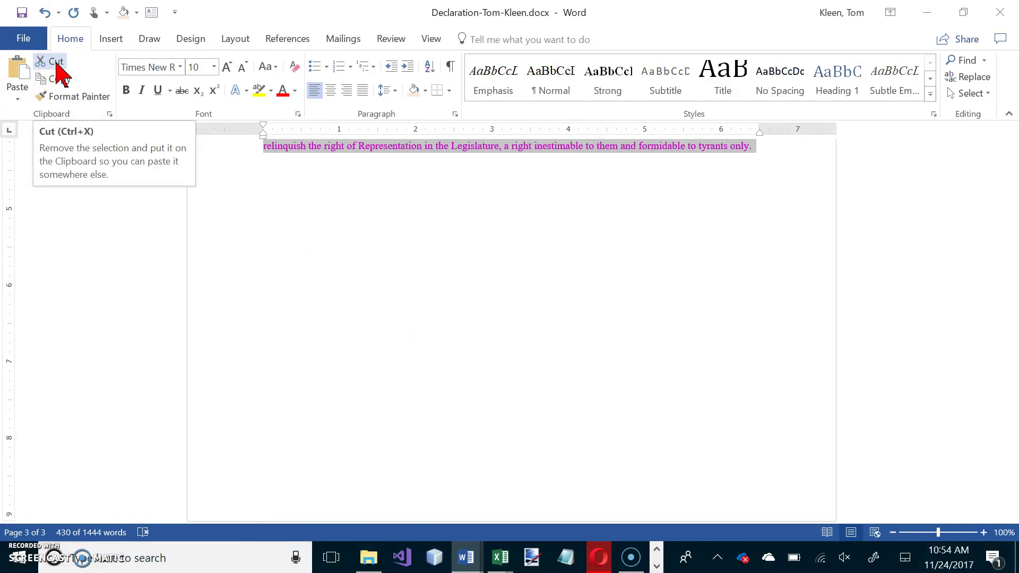
click(55, 62)
scroll(546, 359, up, 8)
scroll(547, 360, up, 10)
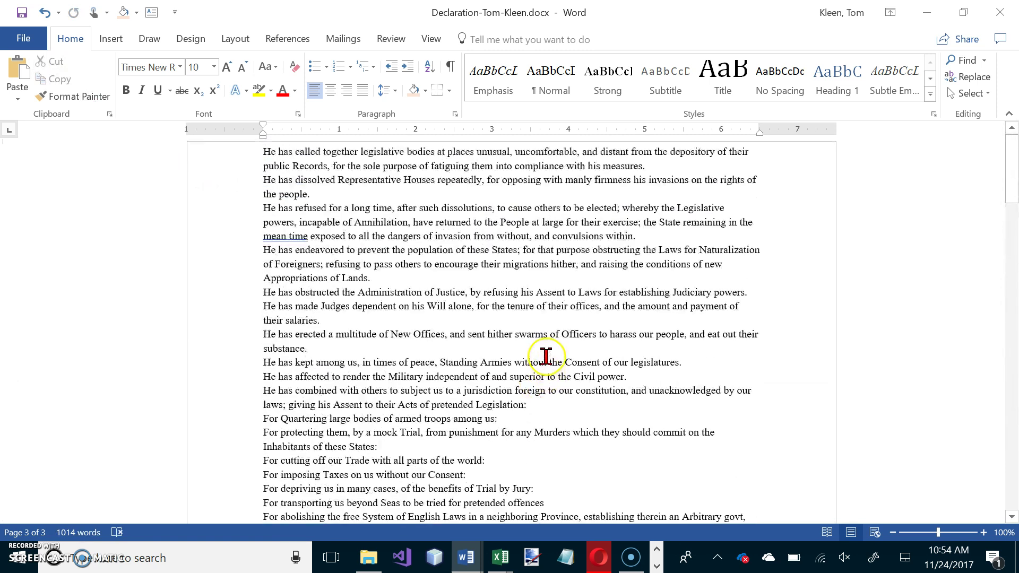
click(260, 152)
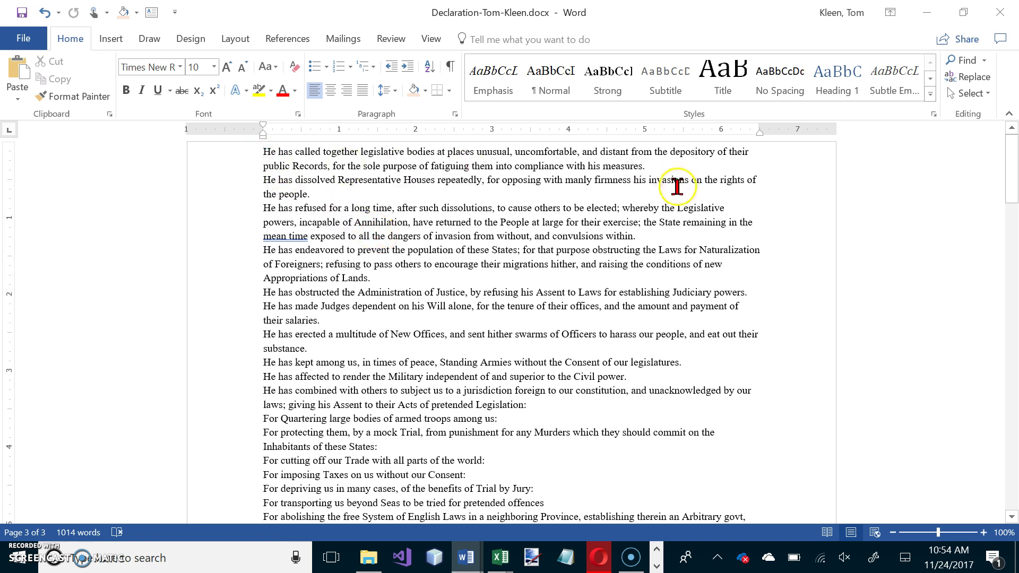
key(ctrl+v)
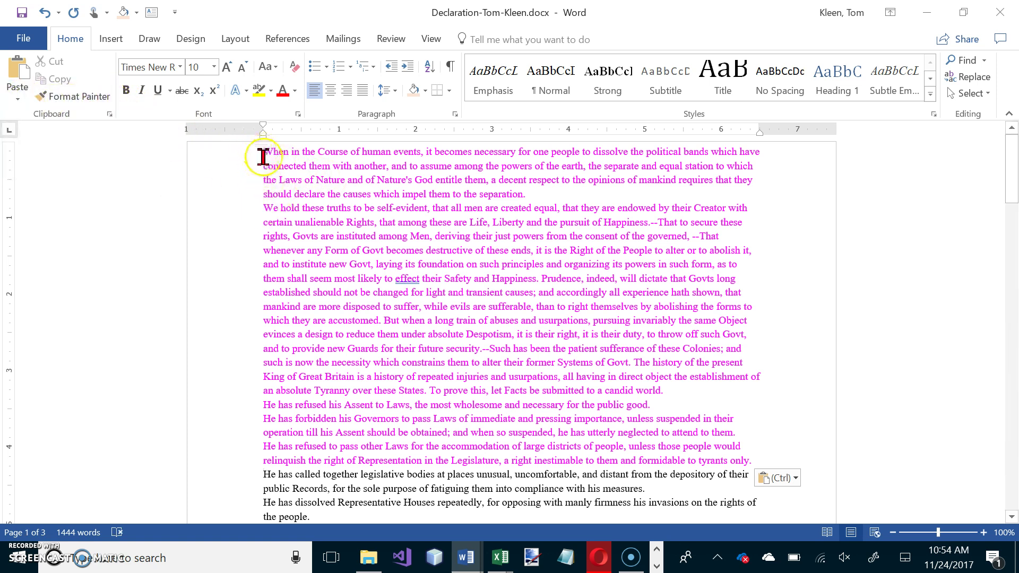
Step: Set the font size of the entire declaration document to 12 points
triple_click(249, 257)
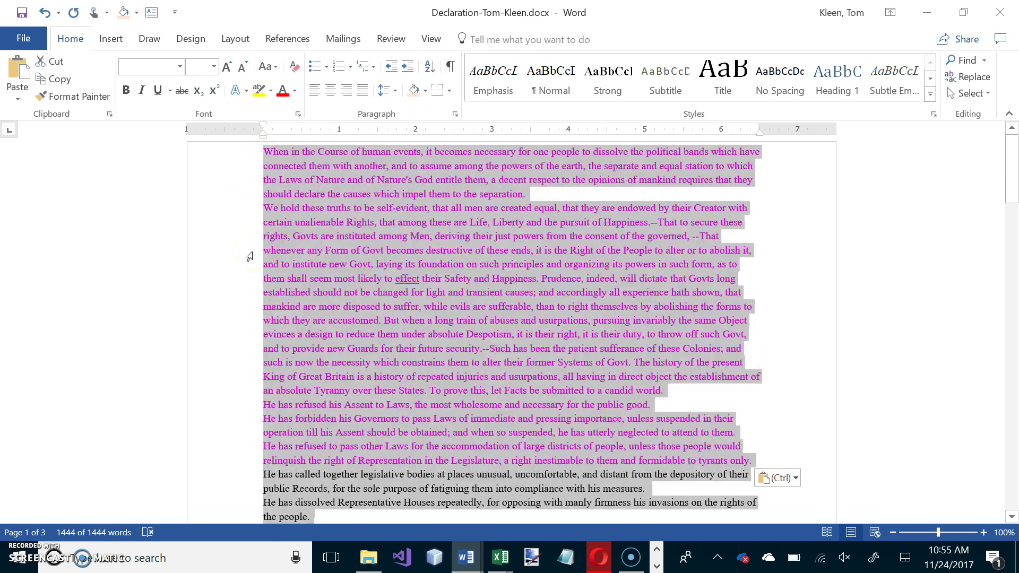
click(215, 67)
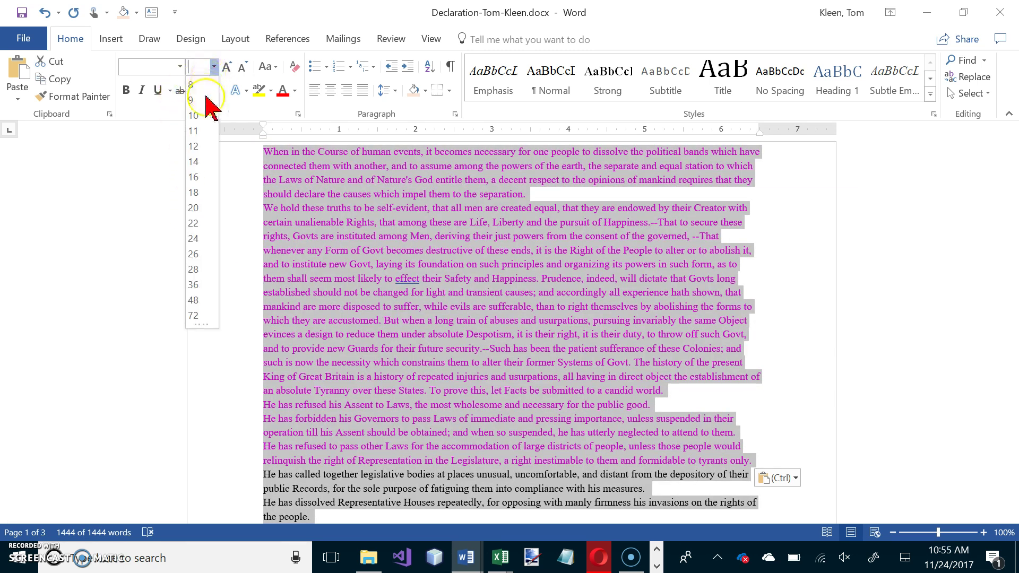
click(199, 146)
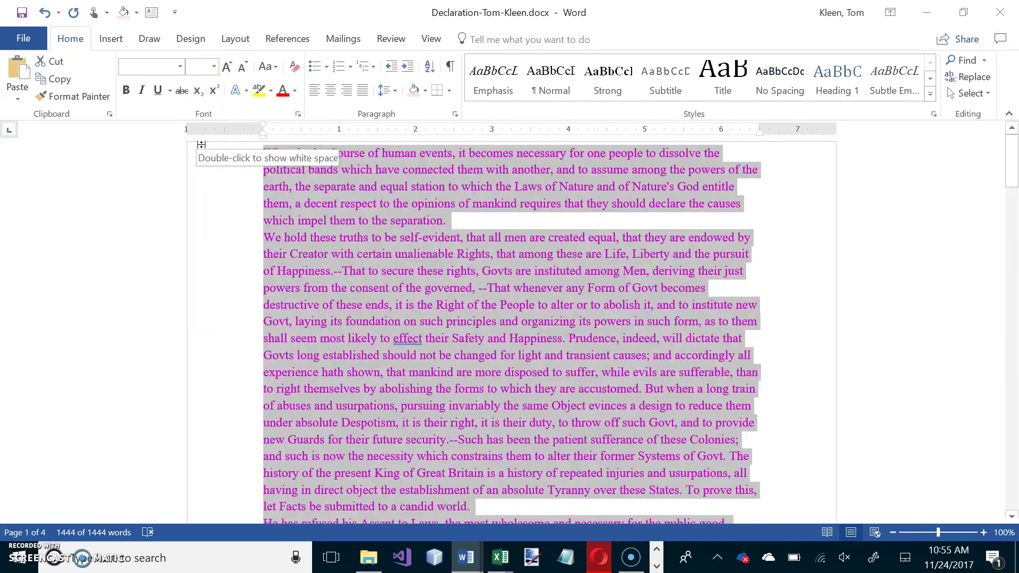
Step: Strike through the alignment, font size and pink-paragraph move instructions in the instructions document
key(alt+Tab)
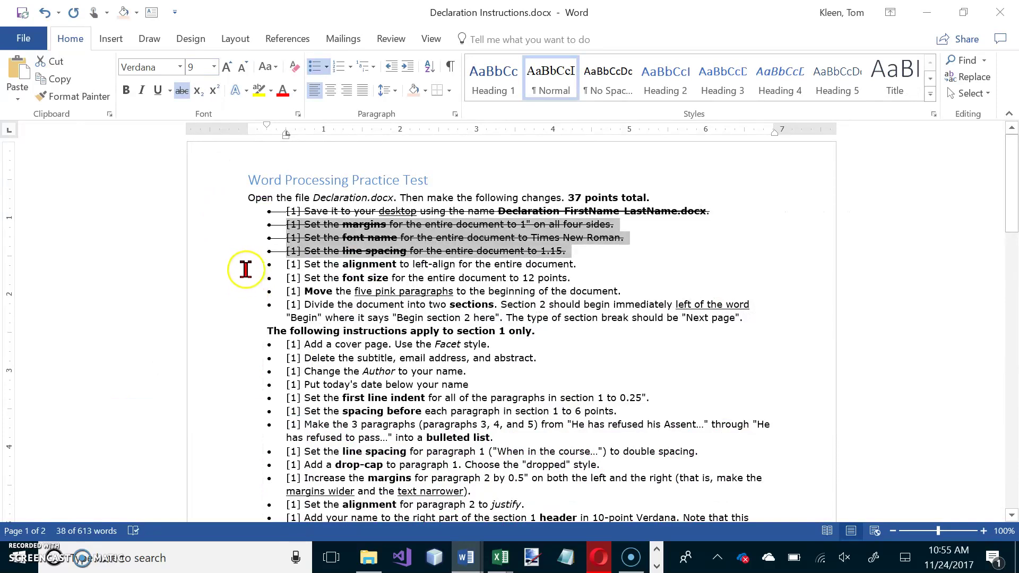
drag(217, 269, 219, 300)
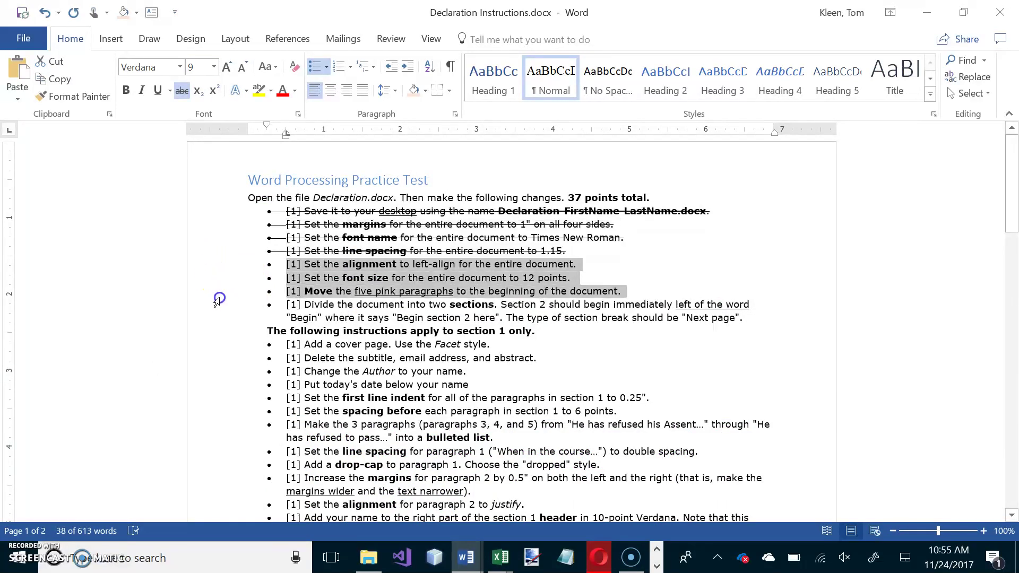
click(182, 90)
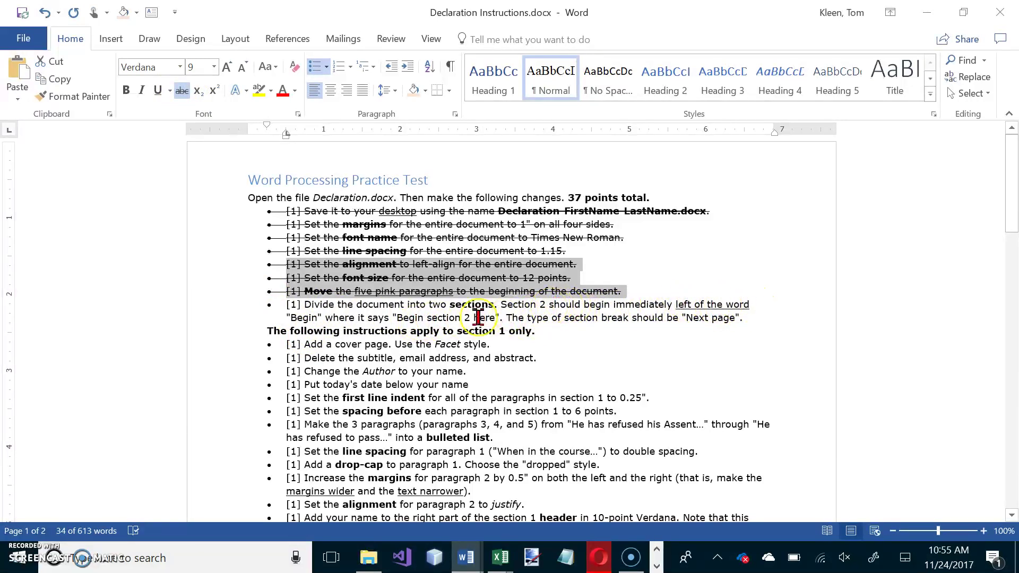
Step: Switch to the declaration document and search it from the beginning for the word "begin"
key(alt+Tab)
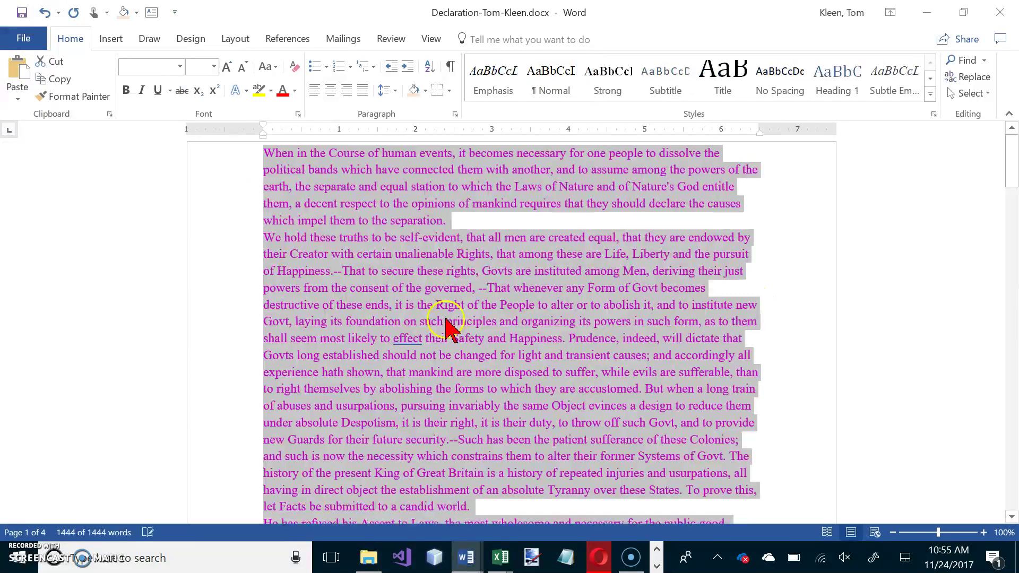
click(265, 156)
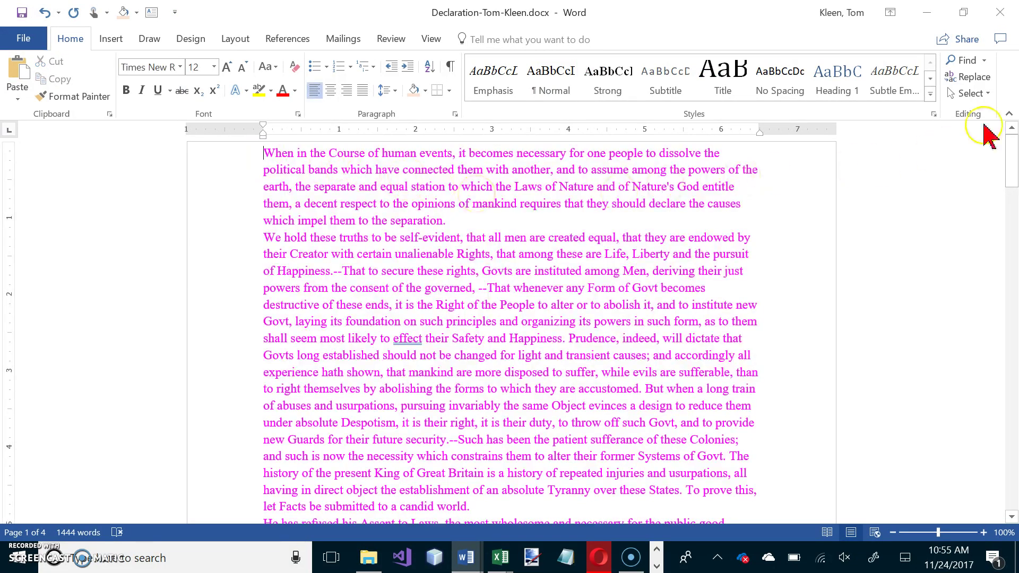
click(985, 60)
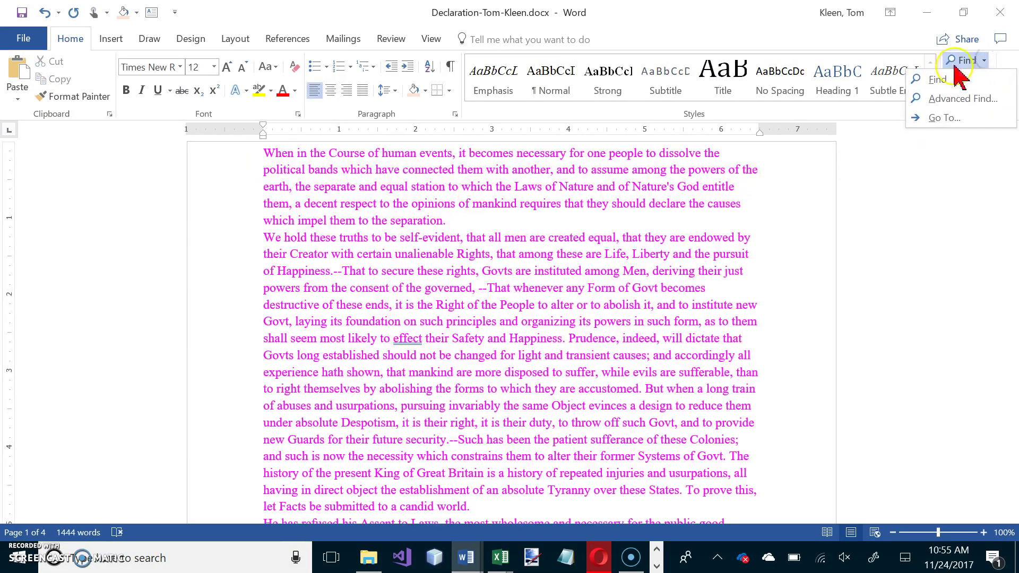
click(938, 81)
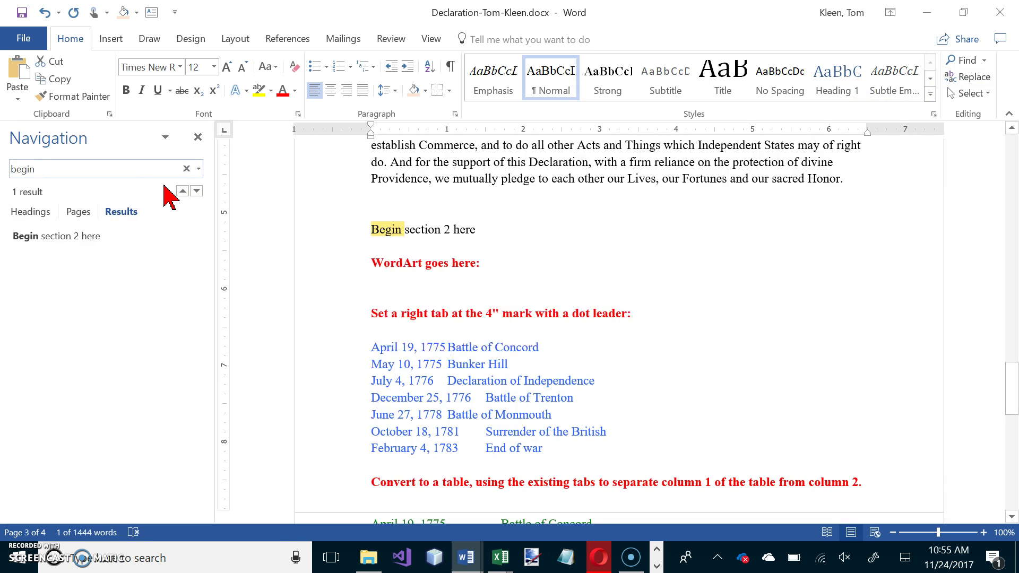
click(186, 169)
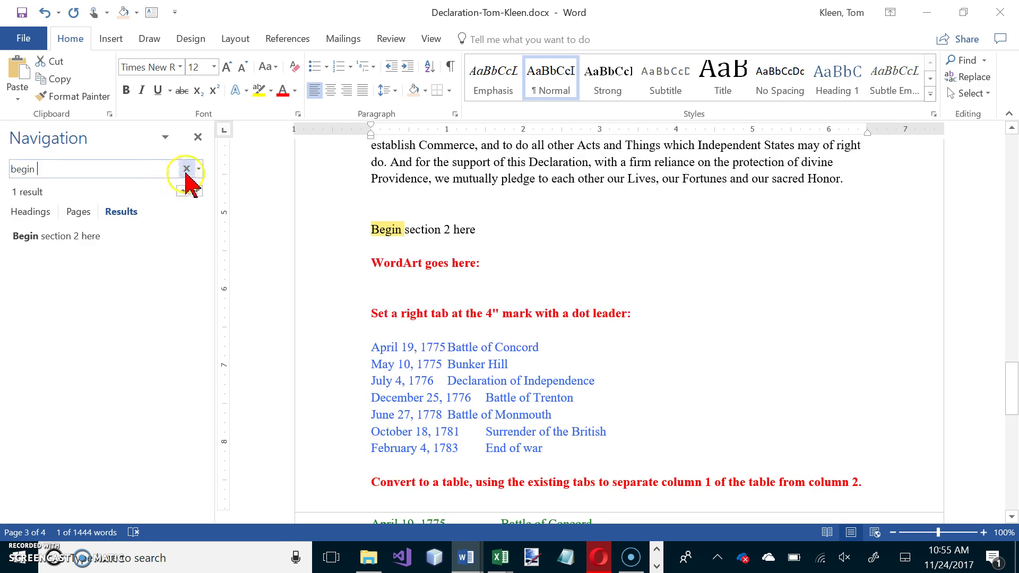
click(197, 139)
click(204, 153)
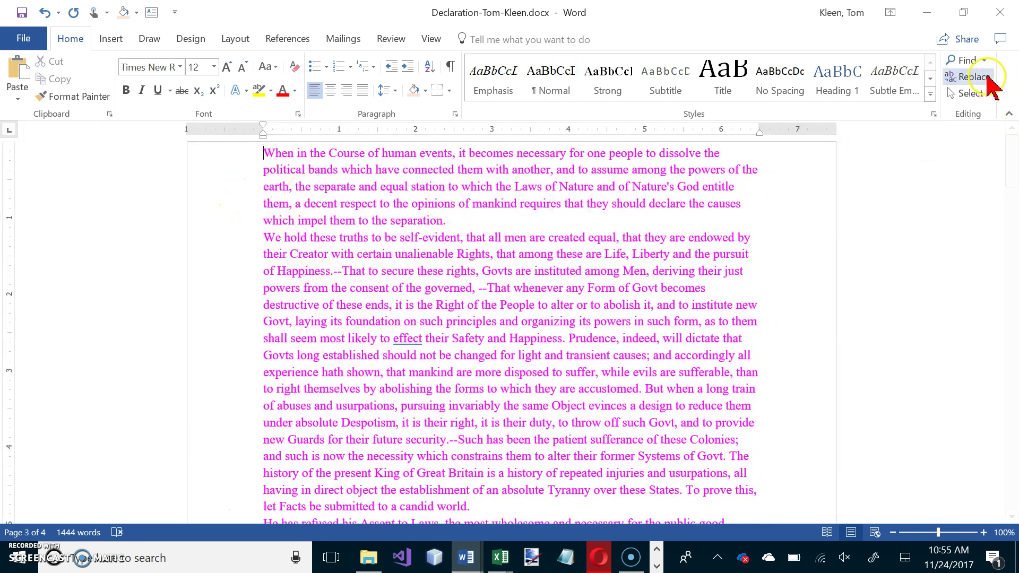
Step: Find "begin" in the declaration and insert a Next Page section break immediately before "Begin section 2 here"
click(983, 60)
click(951, 81)
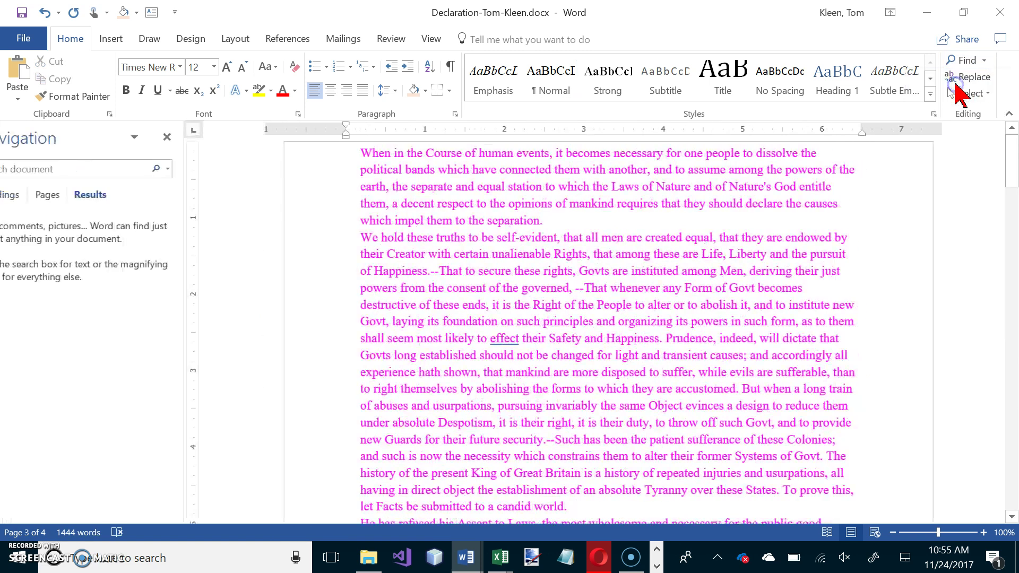
click(374, 232)
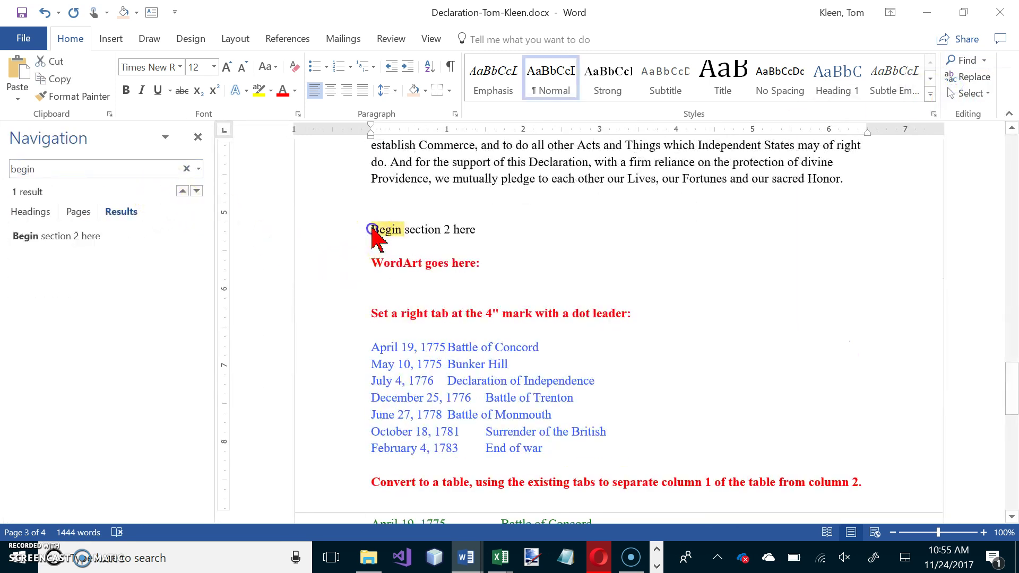
click(198, 138)
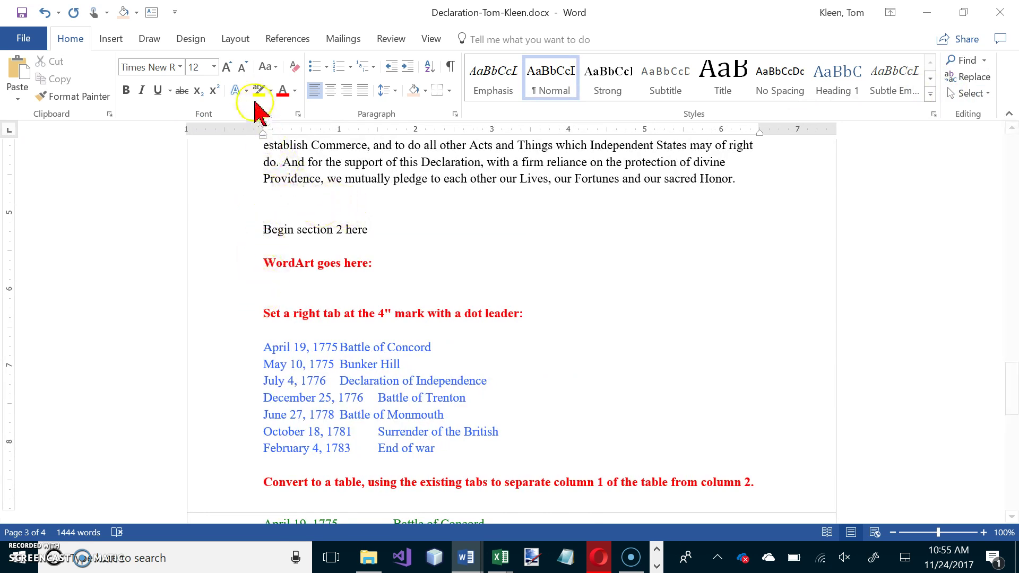
click(237, 39)
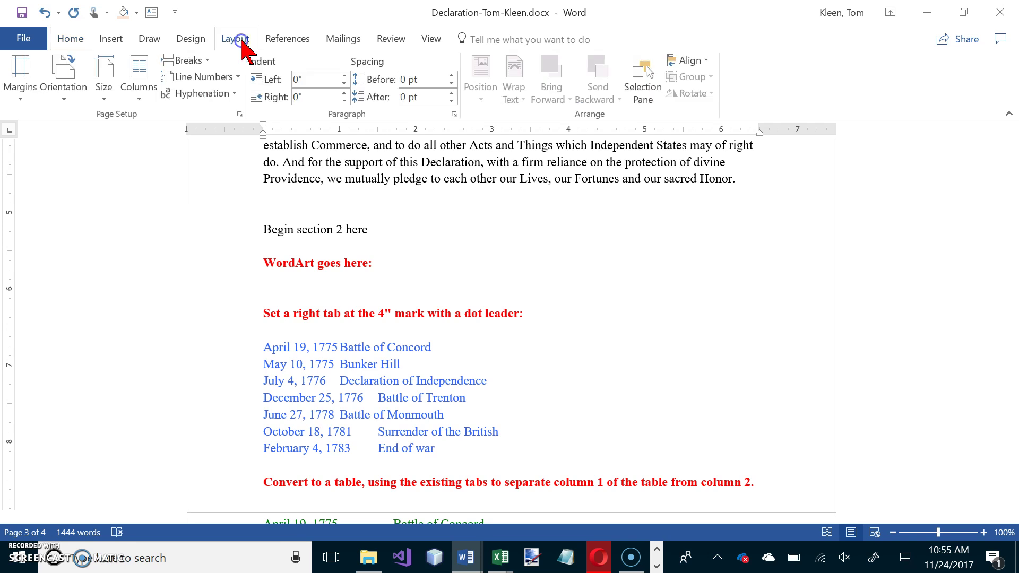
click(207, 61)
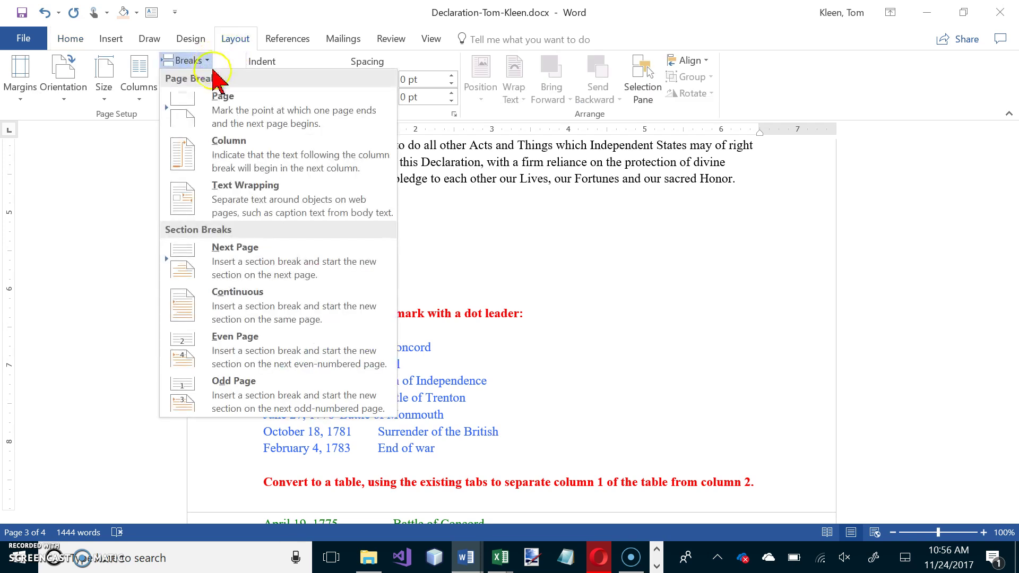
click(237, 263)
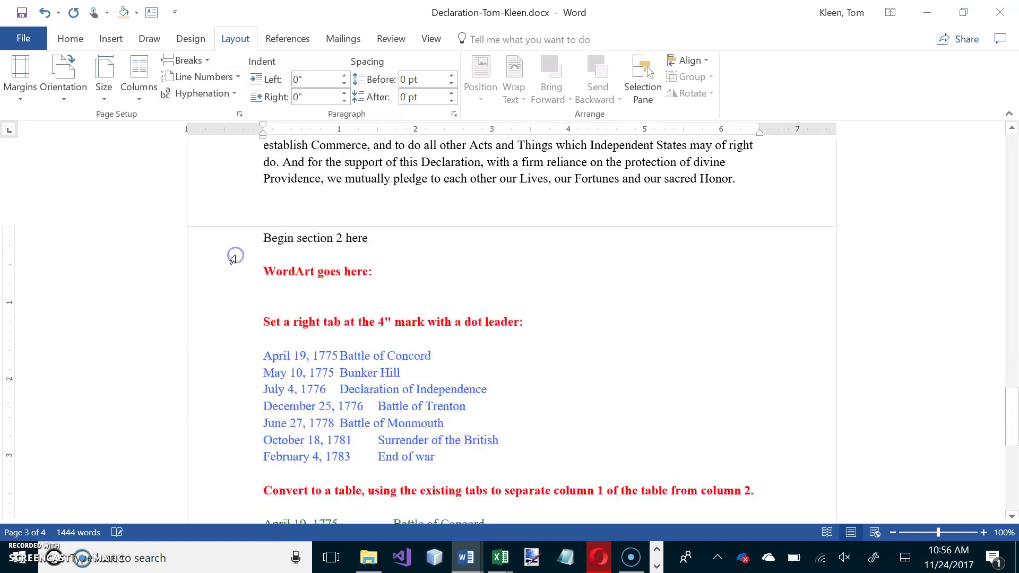
Step: Strike through the instruction about dividing the document into two sections in the instructions document
key(alt+Tab)
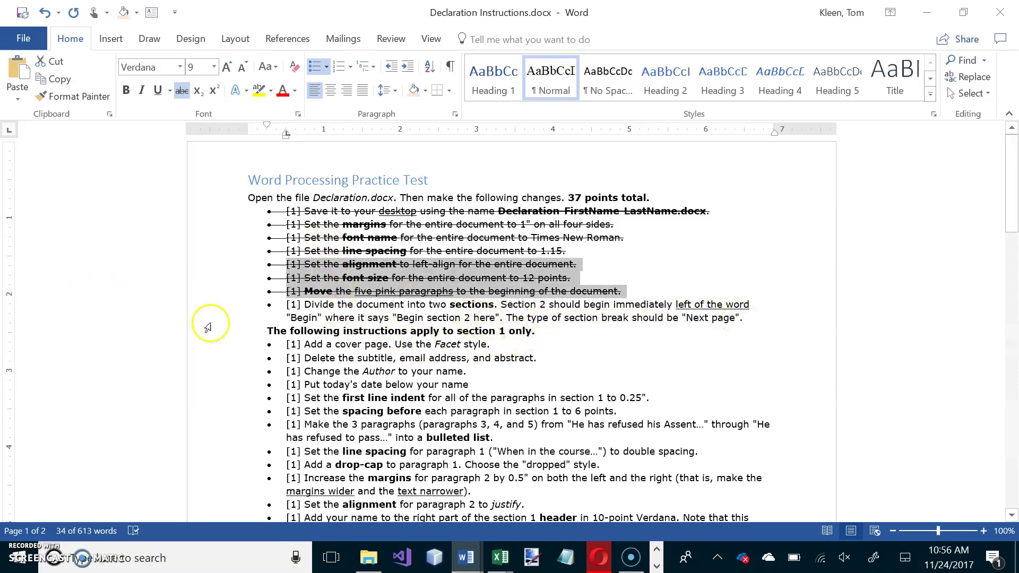
double_click(229, 313)
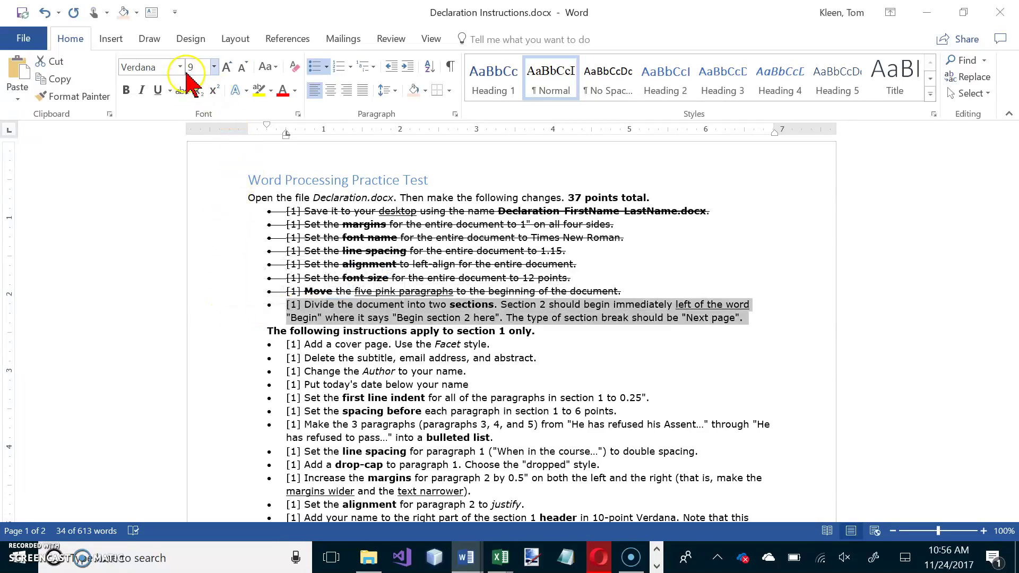
click(182, 90)
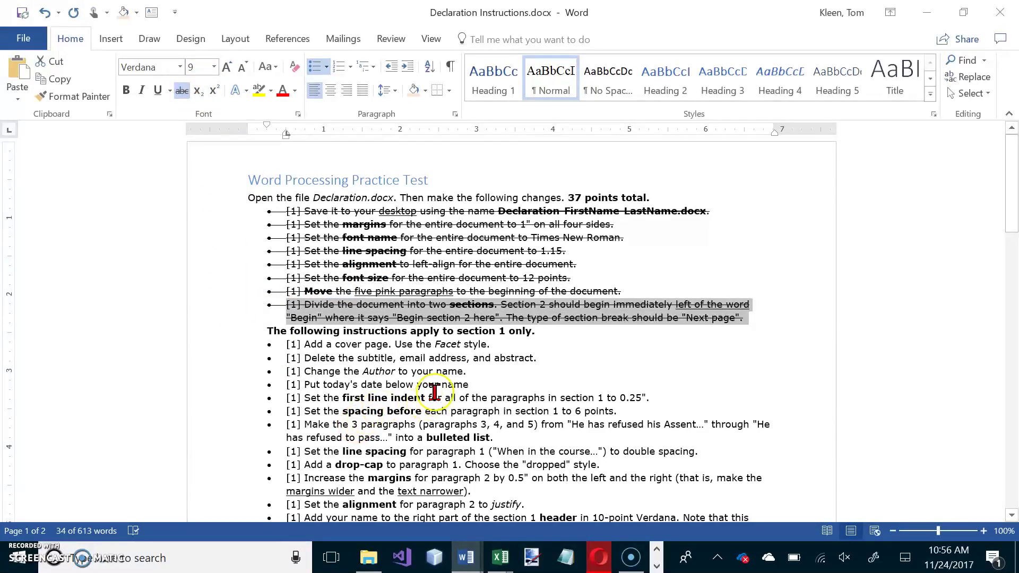
Step: Return to the declaration document and show its paragraph marks and other hidden formatting symbols
scroll(431, 398, down, 3)
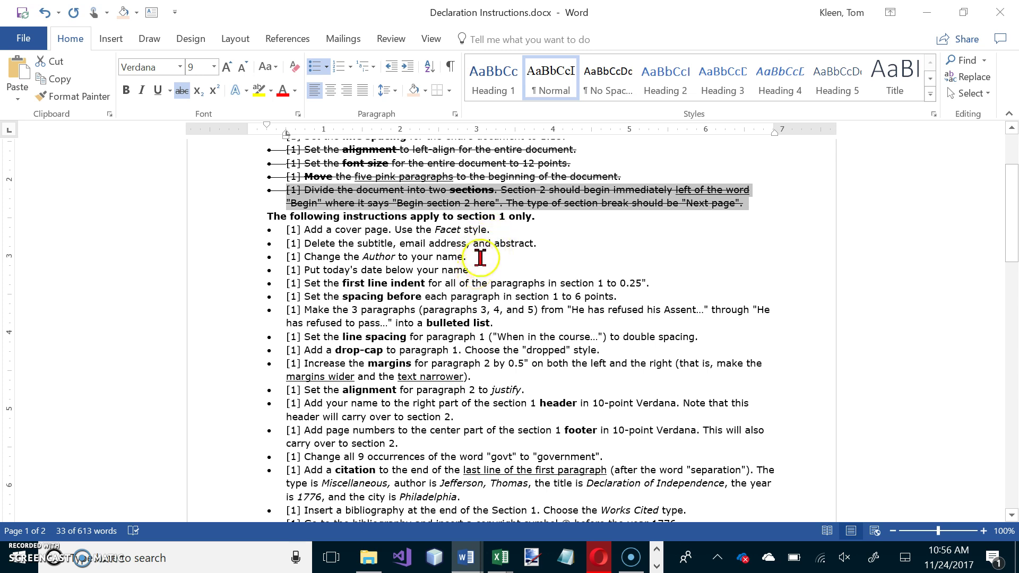
key(alt+Tab)
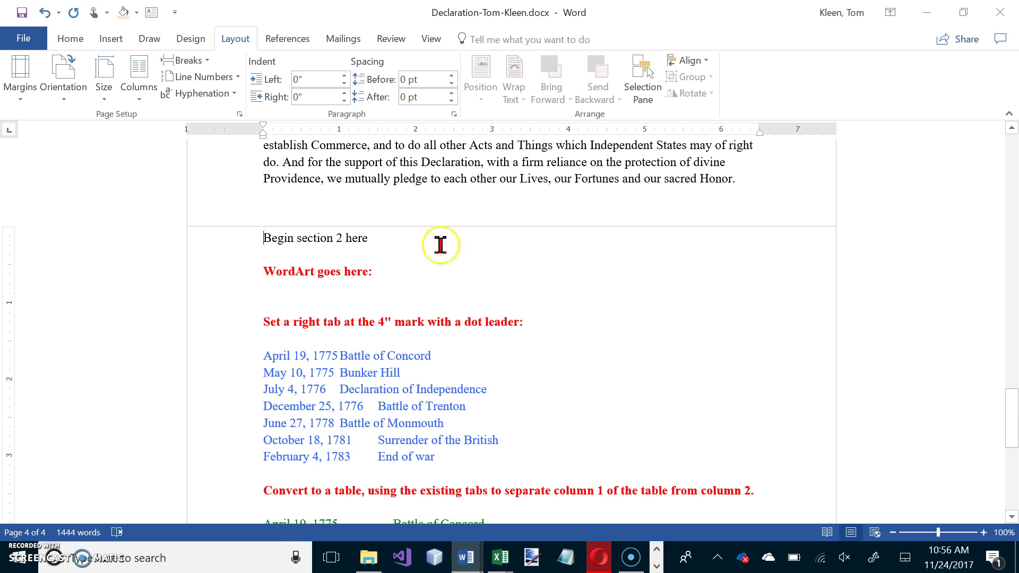
click(66, 41)
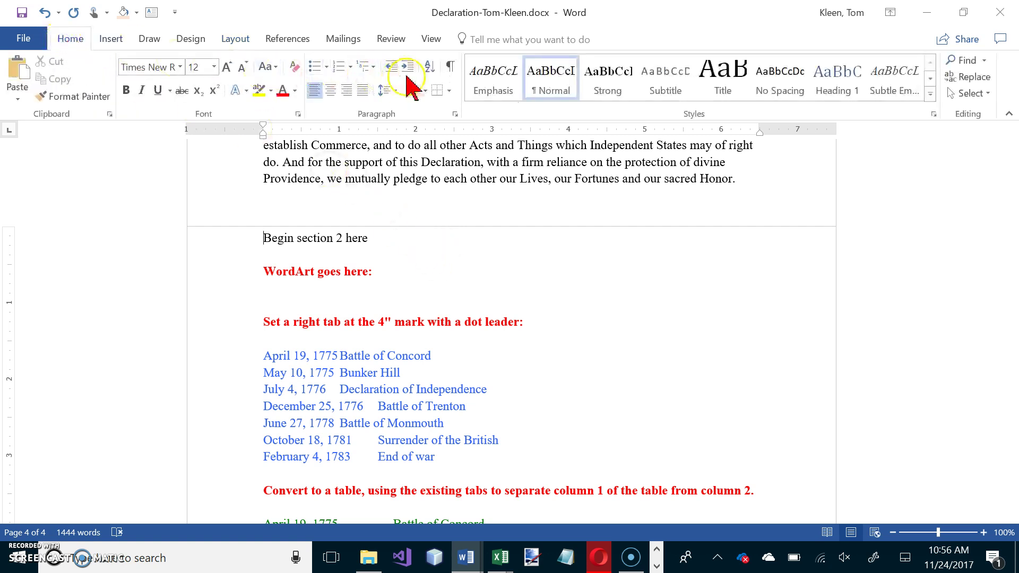
click(450, 66)
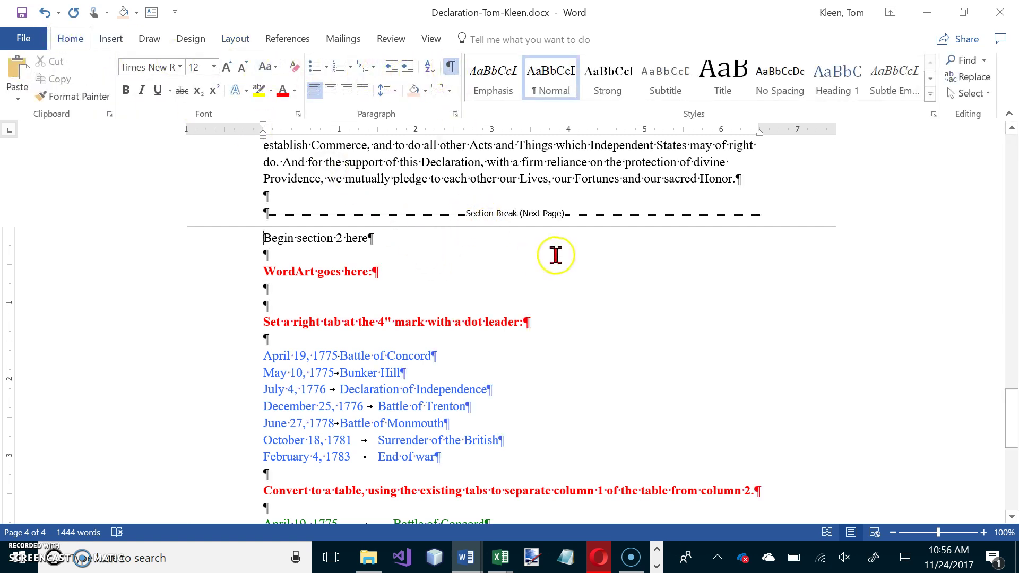
Step: Insert a cover page in the Facet style at the beginning of the declaration document
scroll(556, 255, up, 20)
scroll(562, 239, up, 15)
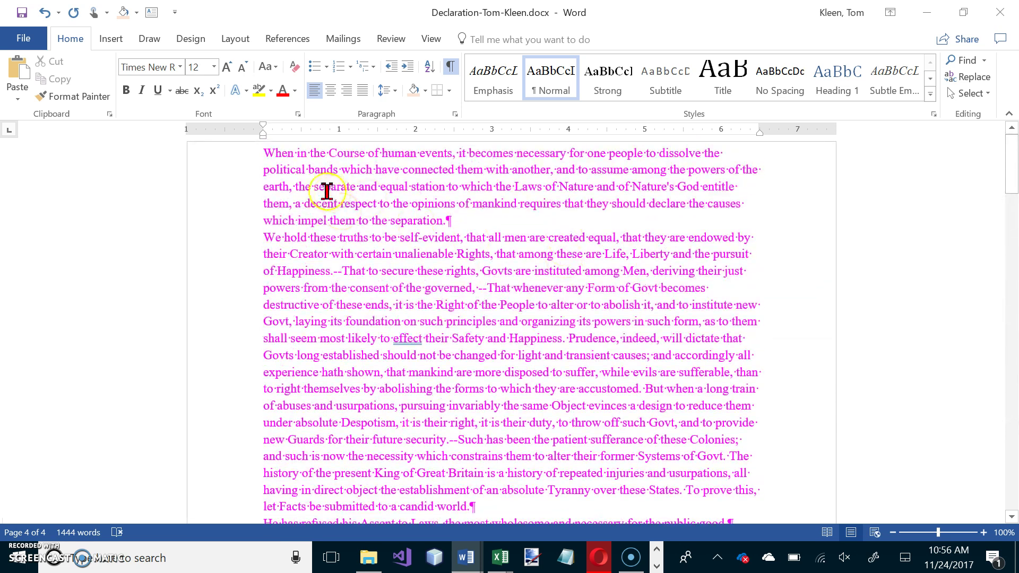
click(263, 153)
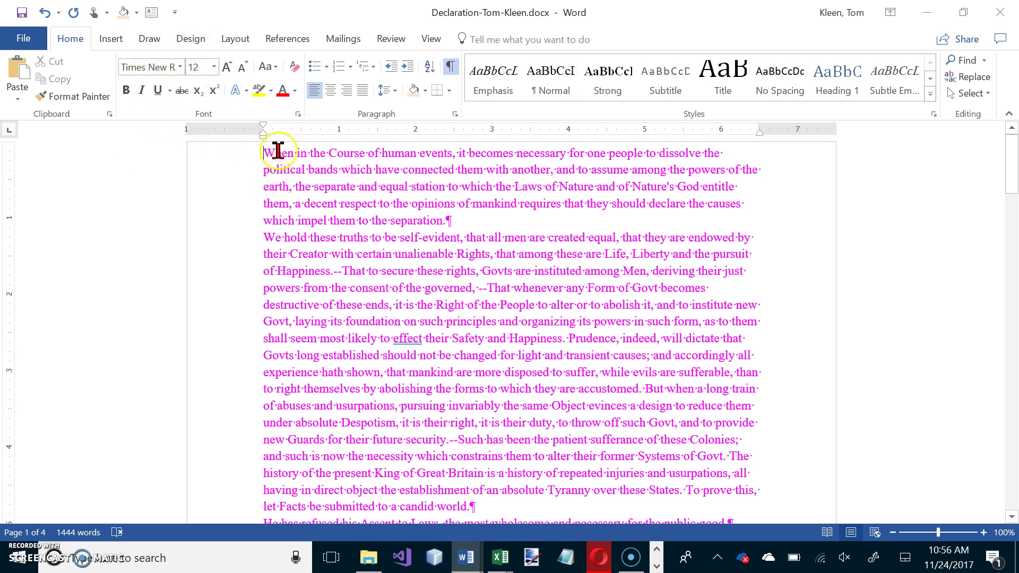
click(192, 42)
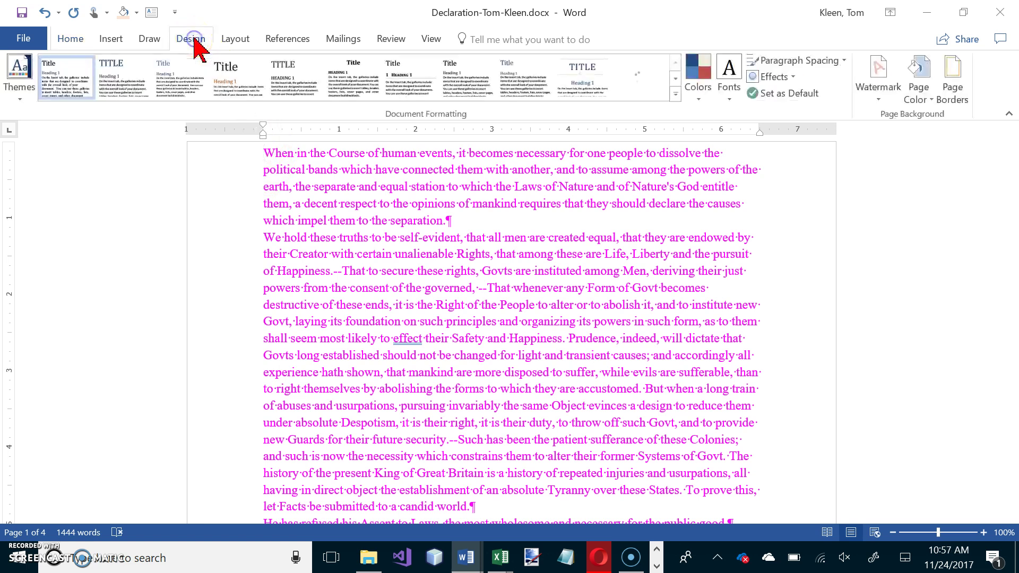
click(120, 41)
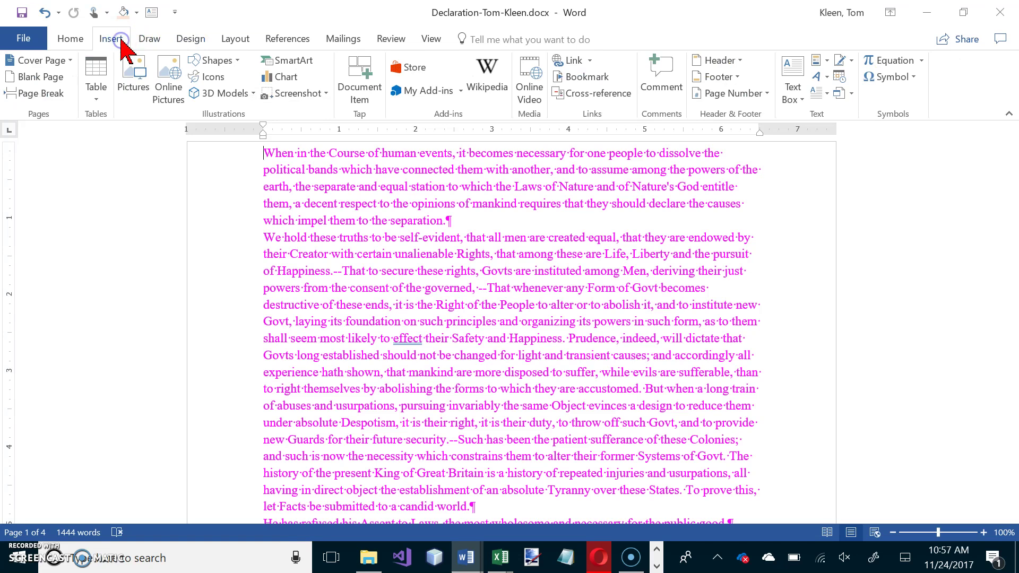
click(67, 61)
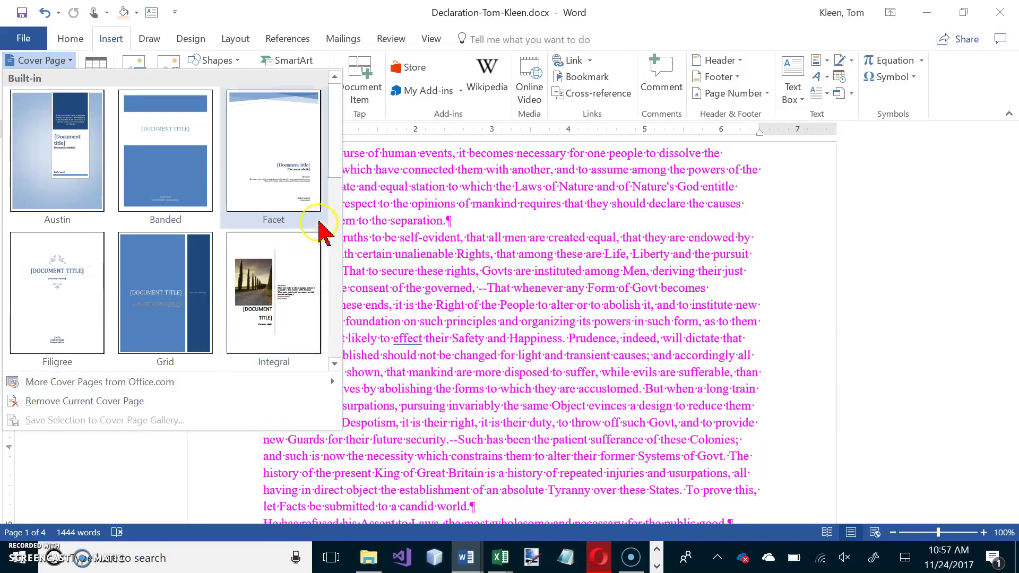
click(281, 171)
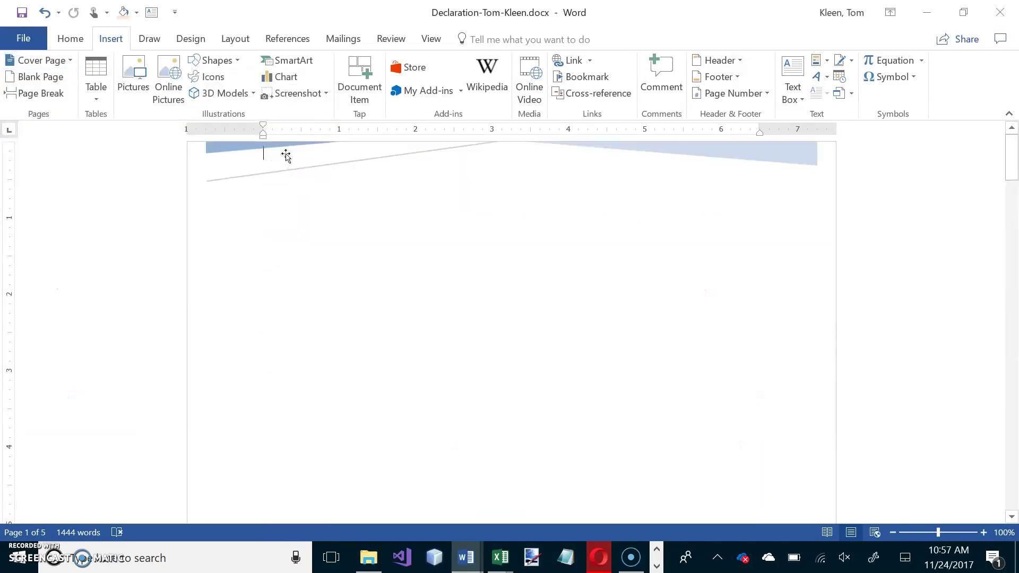
Step: Delete the document subtitle placeholder below the title on the cover page
scroll(510, 332, down, 10)
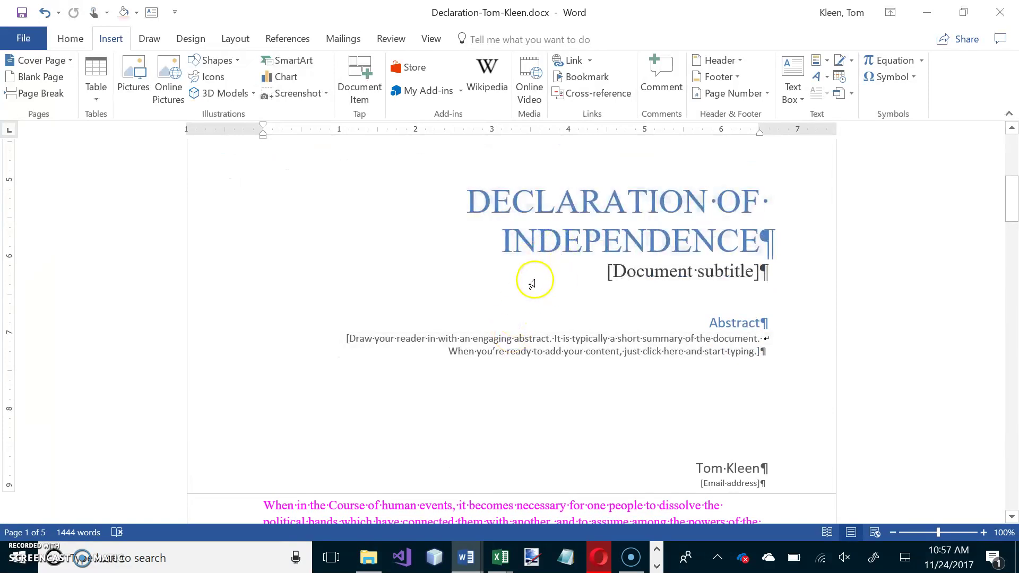
click(533, 285)
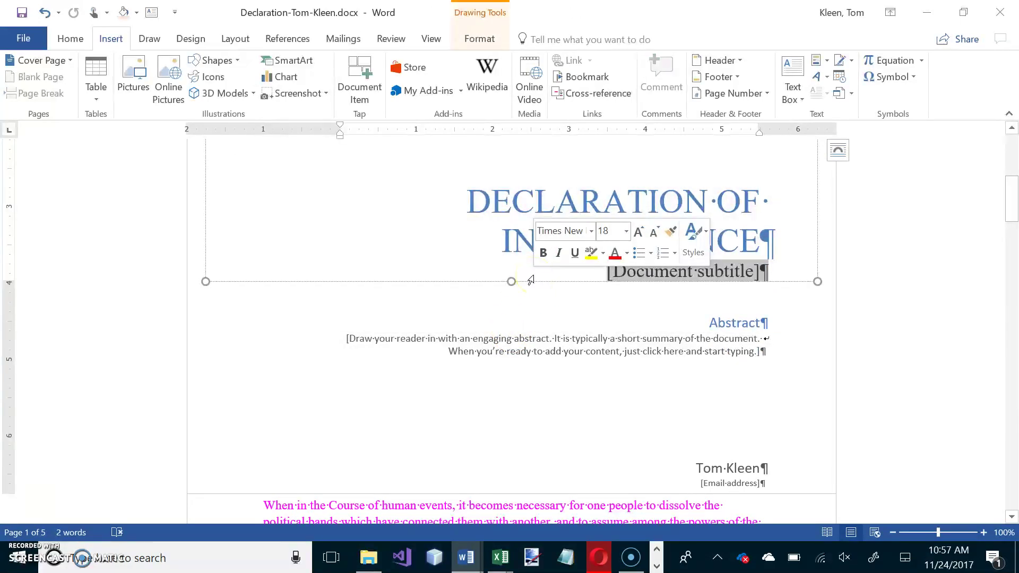
key(Delete)
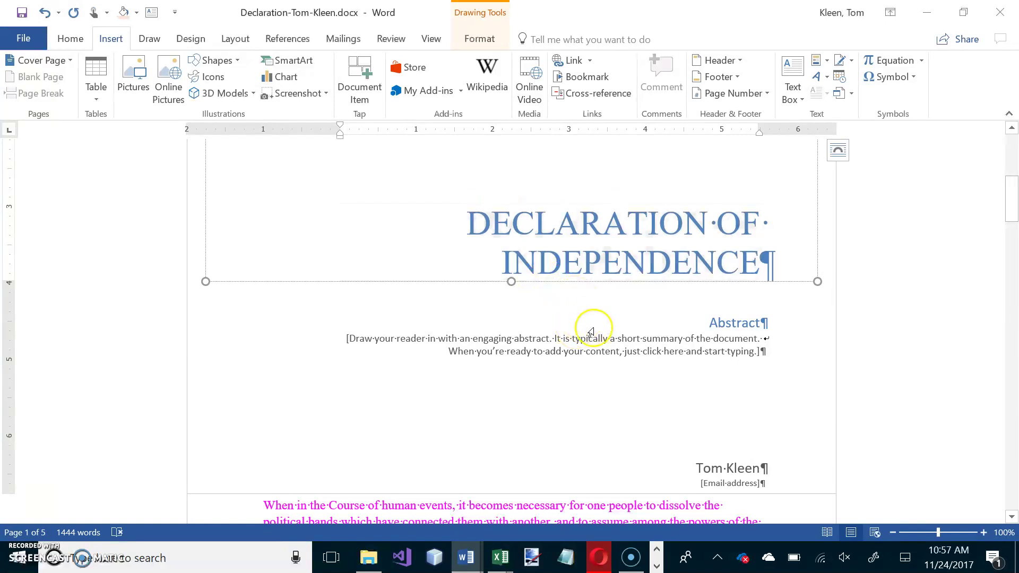
Step: Delete the abstract placeholder text and the Abstract heading from the cover page
double_click(738, 323)
click(812, 335)
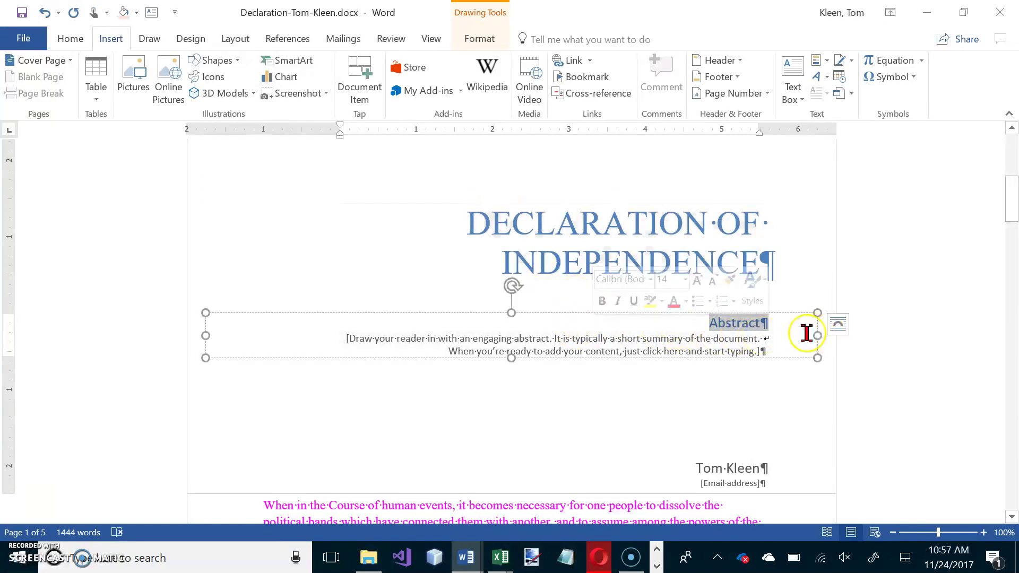
click(347, 328)
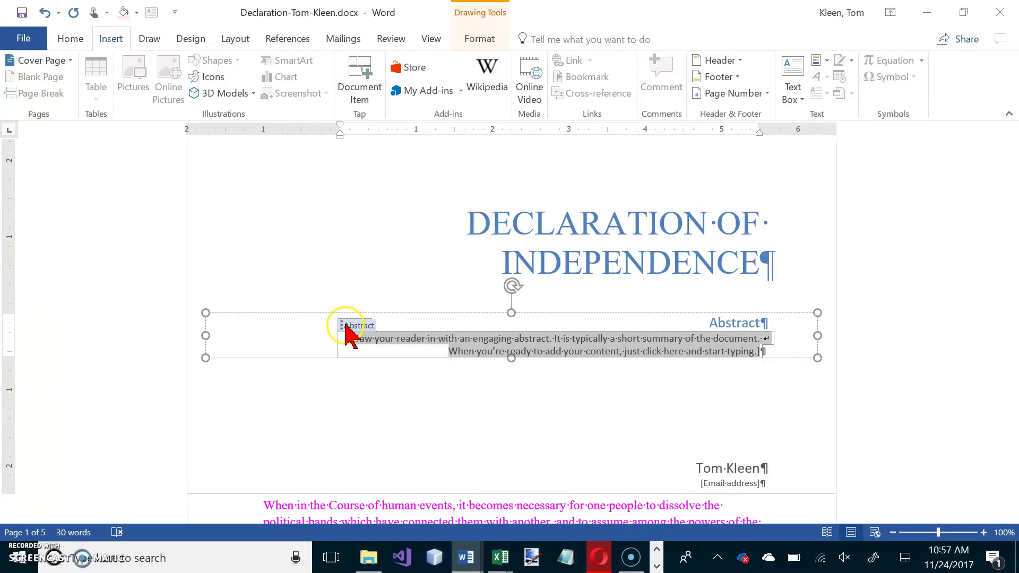
key(Delete)
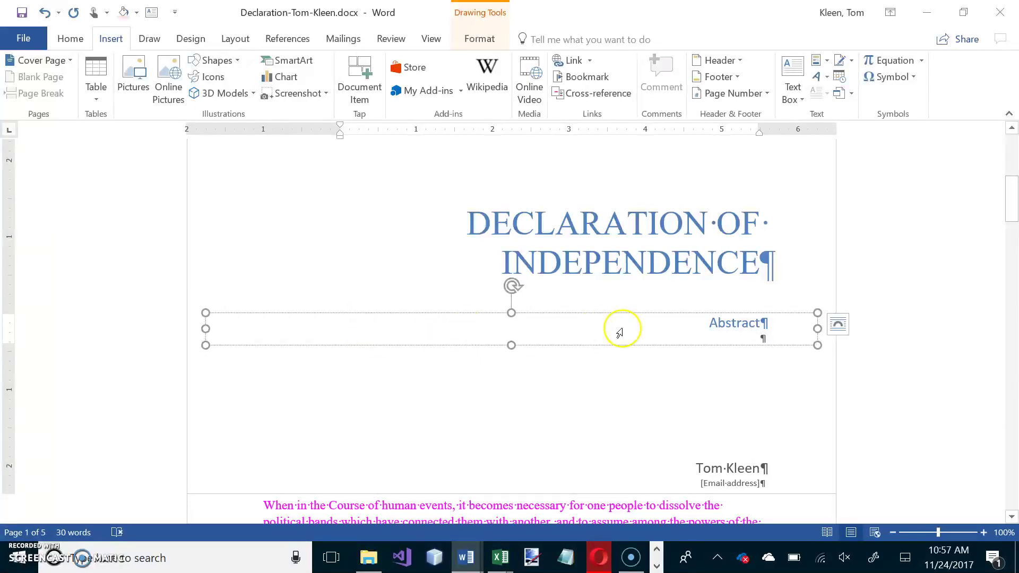
drag(711, 324, 769, 321)
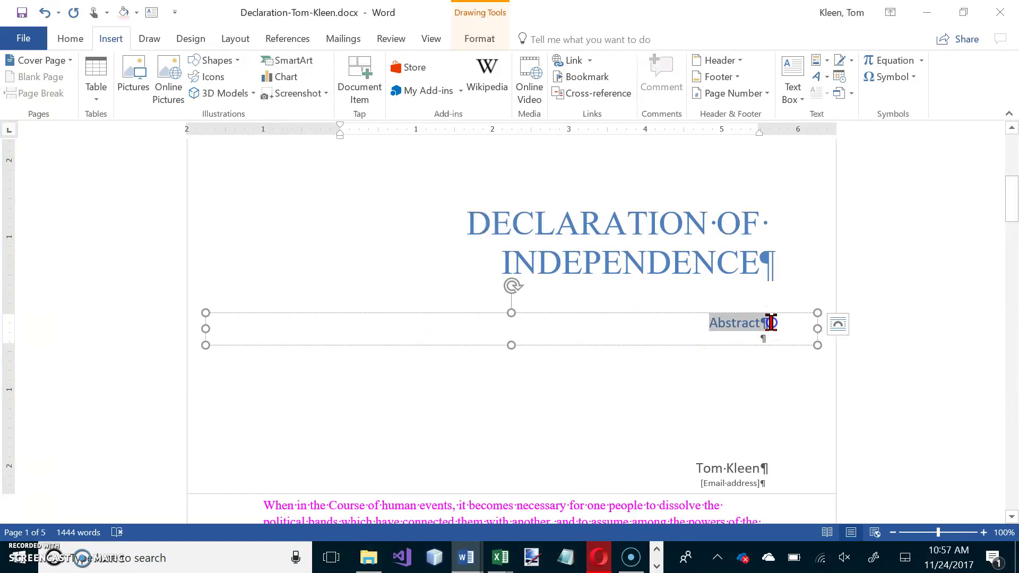
key(Delete)
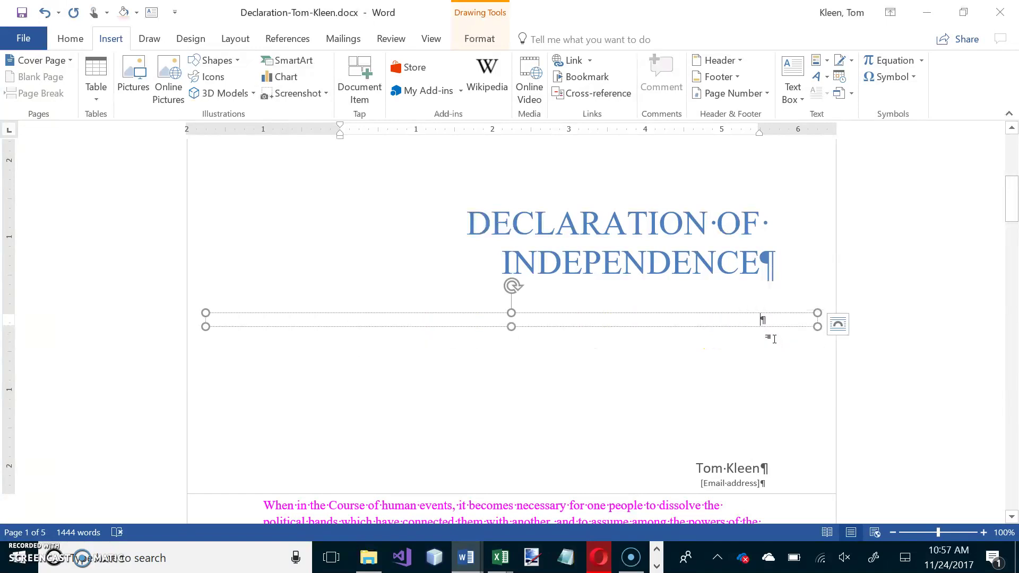
Step: Delete the email address placeholder and its line below the author name on the cover page
scroll(765, 462, down, 1)
click(728, 443)
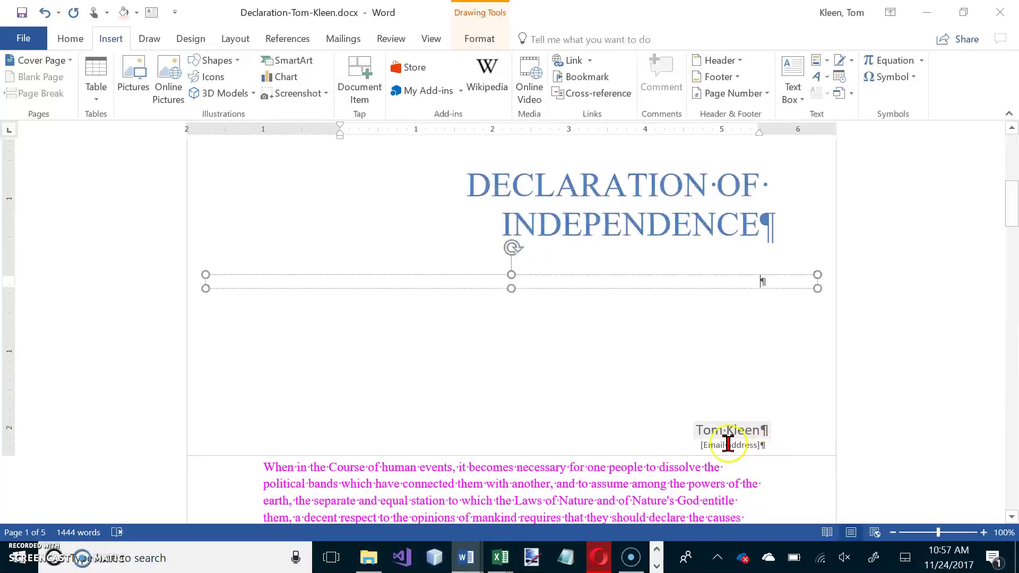
click(686, 452)
key(BackSpace)
key(BackSpace)
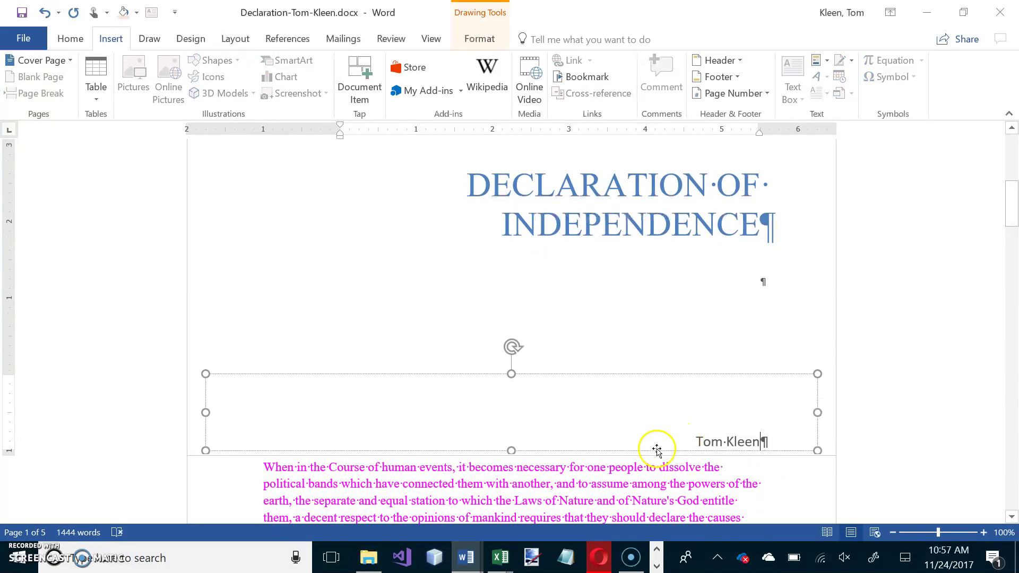
Step: Show the white space between the cover page and the page that follows it
scroll(603, 411, down, 4)
scroll(603, 410, down, 10)
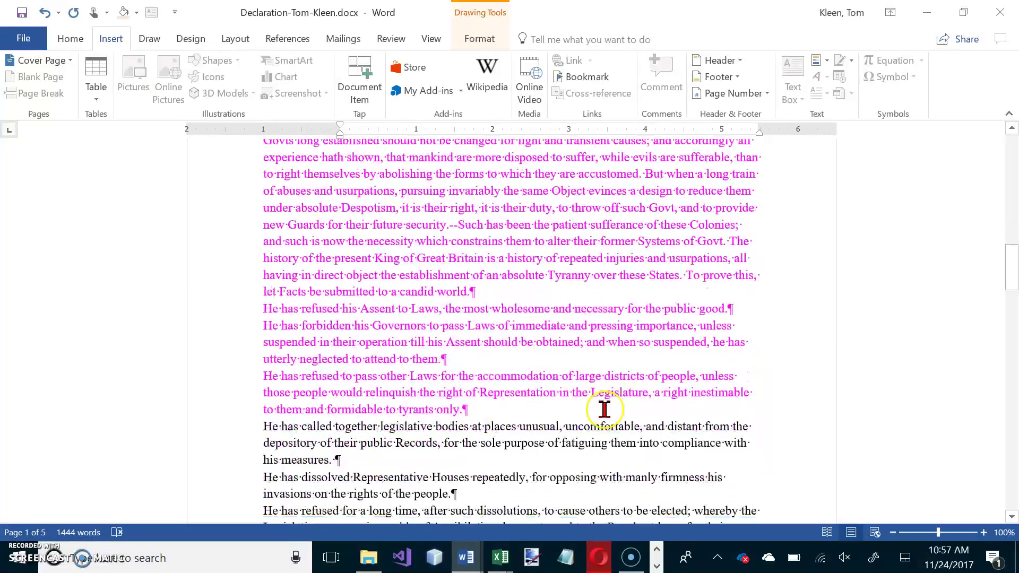
scroll(605, 409, up, 9)
scroll(605, 410, up, 9)
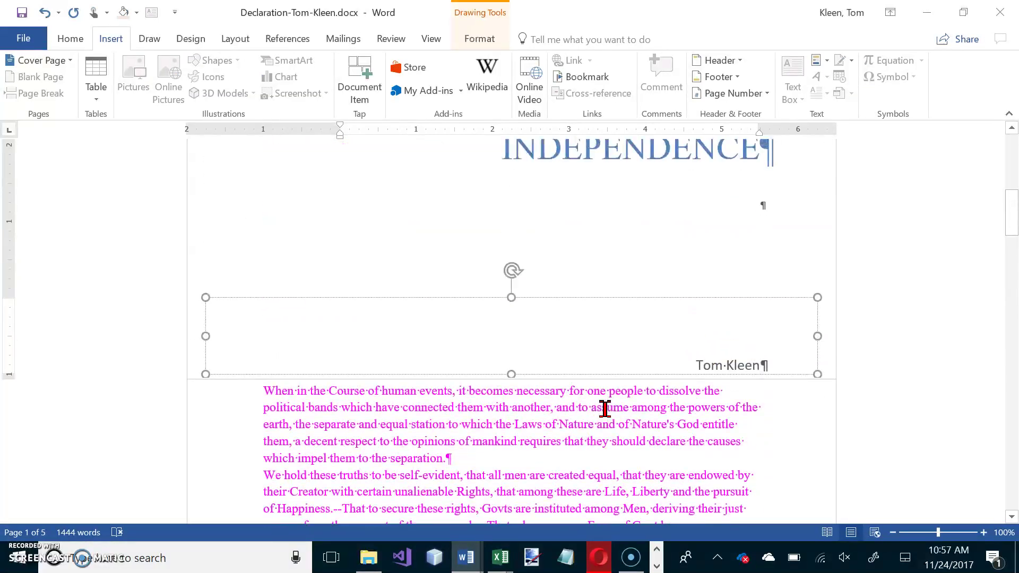
scroll(605, 408, up, 3)
scroll(606, 407, down, 12)
scroll(609, 408, up, 4)
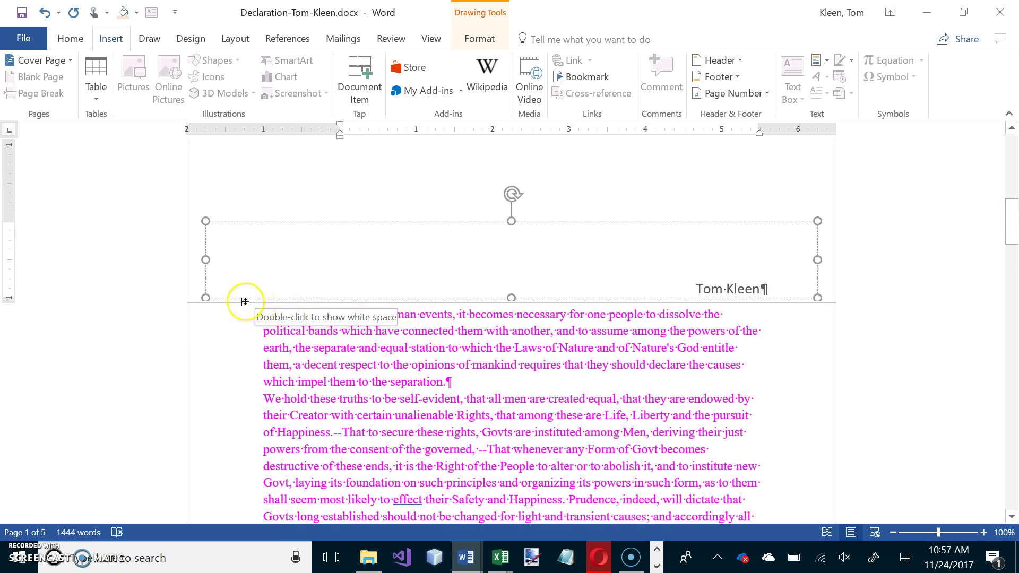
double_click(243, 302)
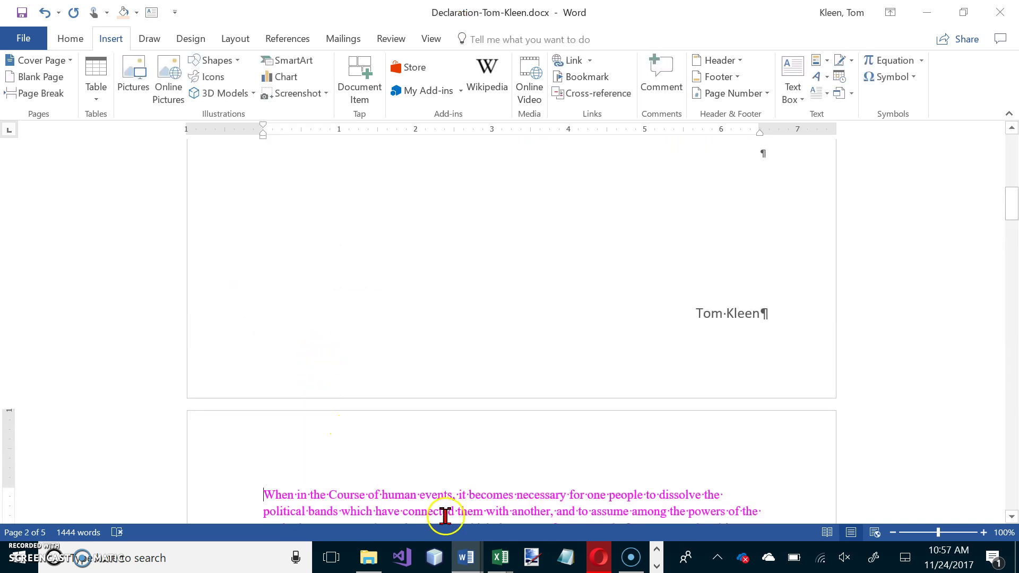
Step: Check the instructions document for where today's date goes, and return to the author name on the cover page
click(698, 313)
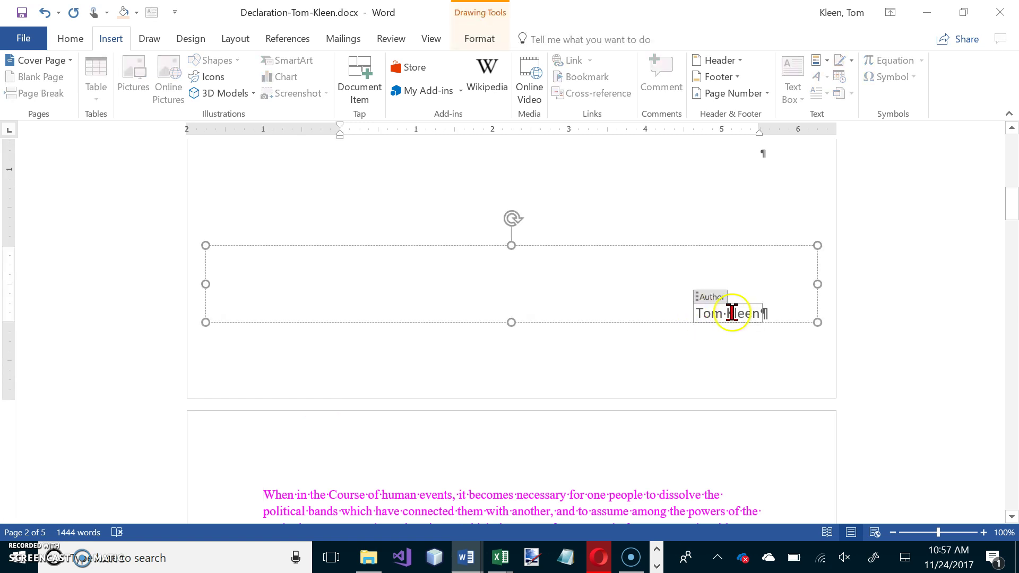
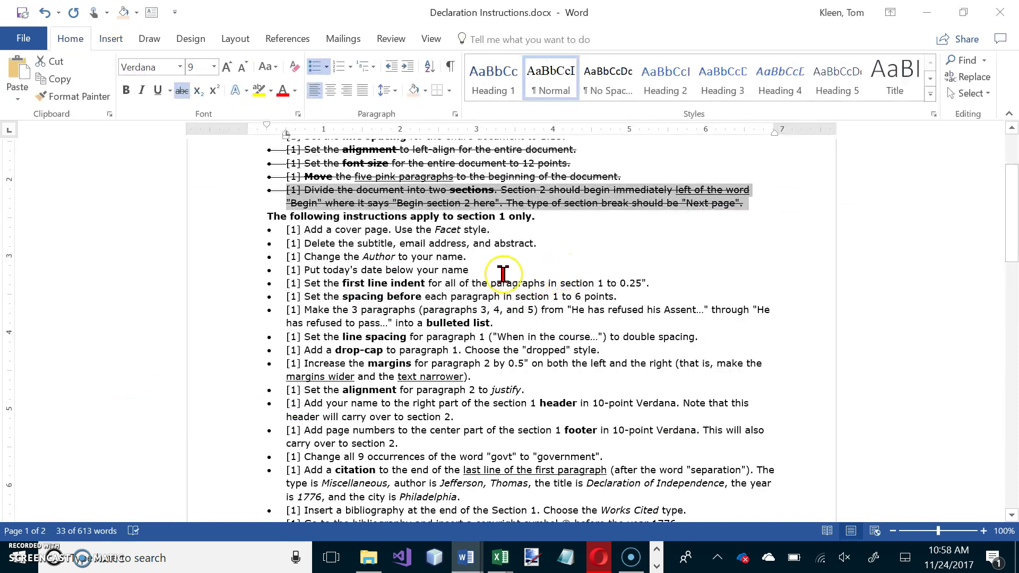
click(474, 268)
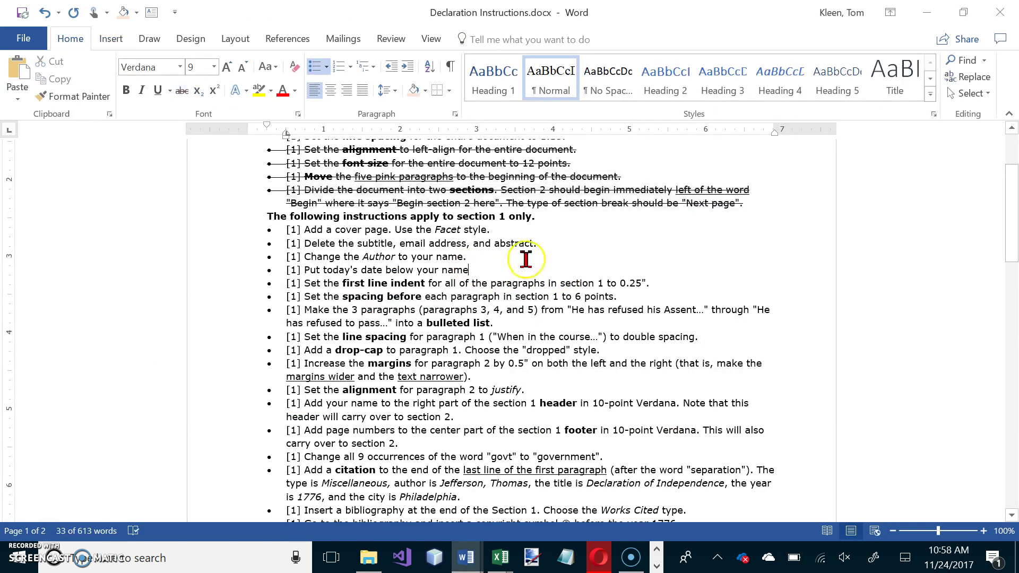
key(alt+Tab)
scroll(631, 439, down, 3)
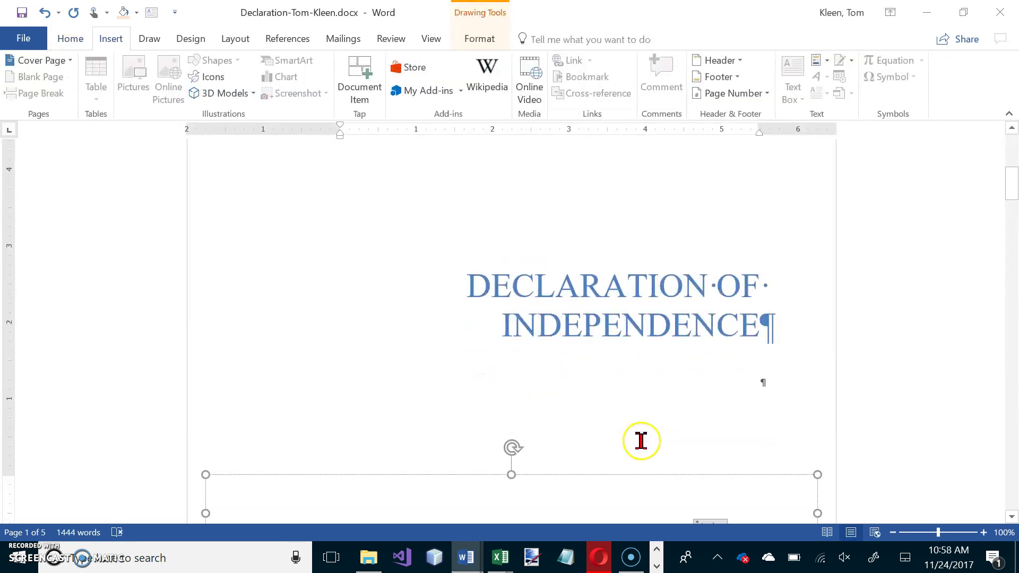
scroll(680, 390, down, 3)
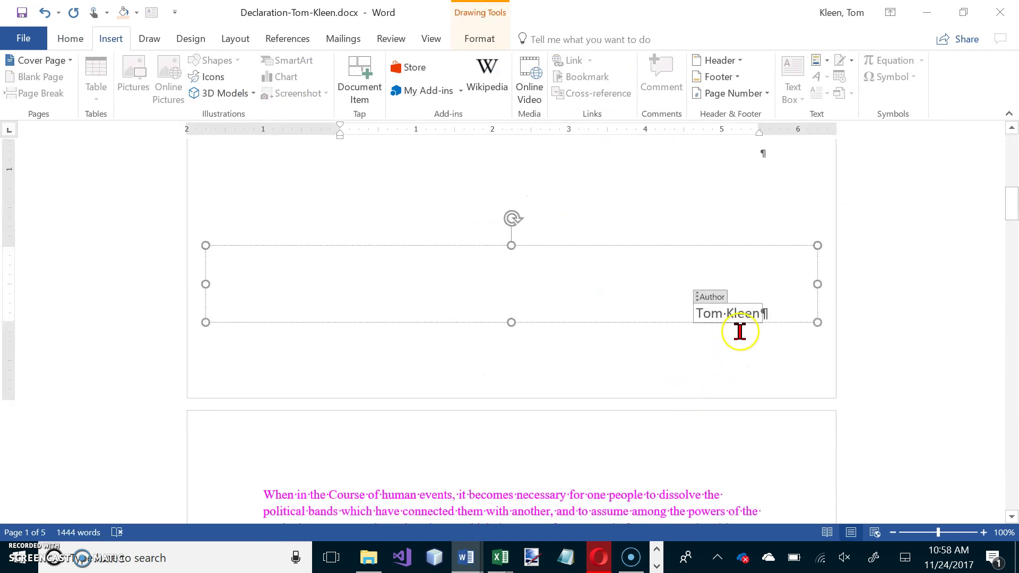
click(758, 314)
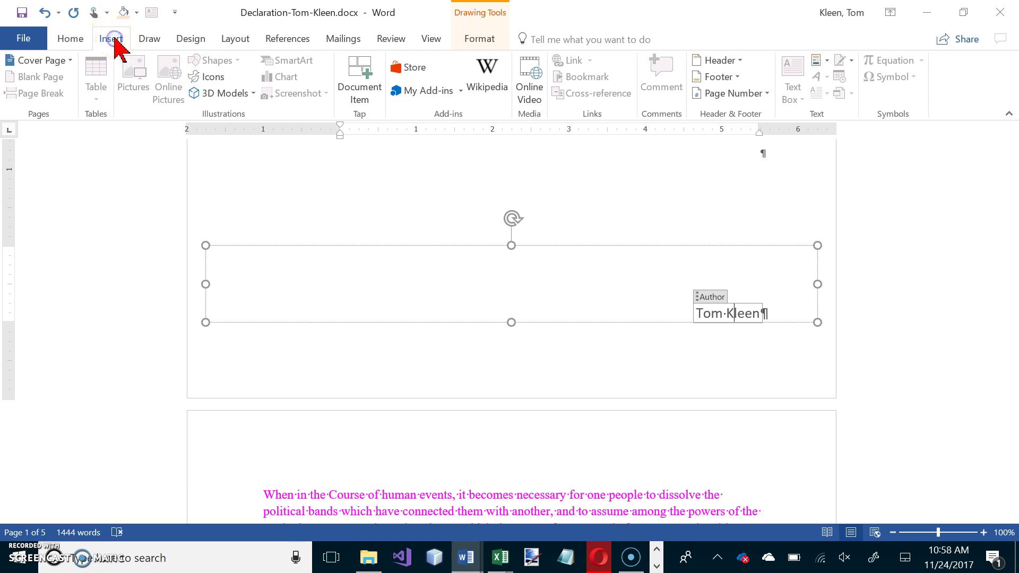
click(780, 314)
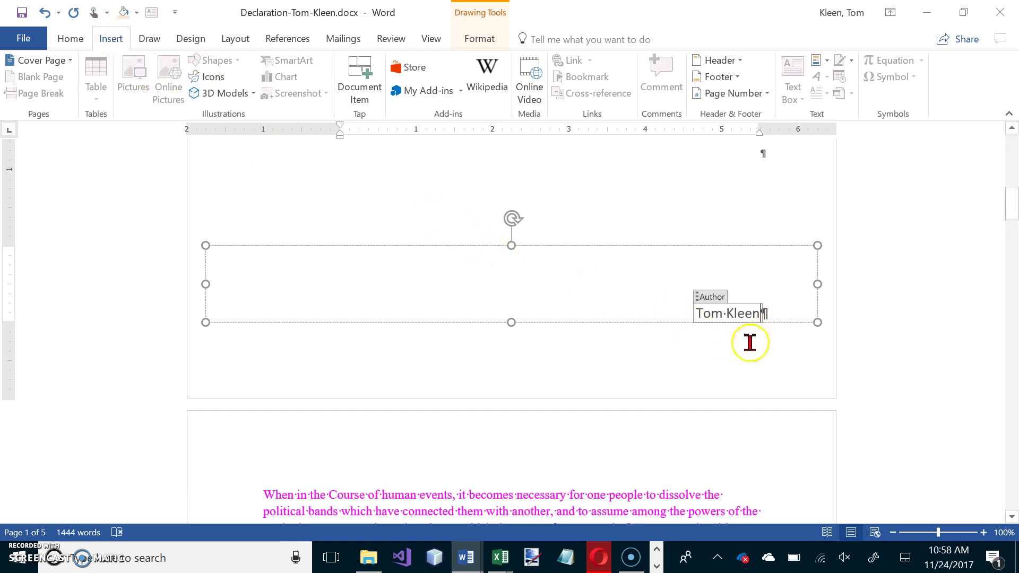
Step: Draw a text box about 1.59" wide and 0.37" high directly below the author name on the cover page
scroll(513, 340, up, 8)
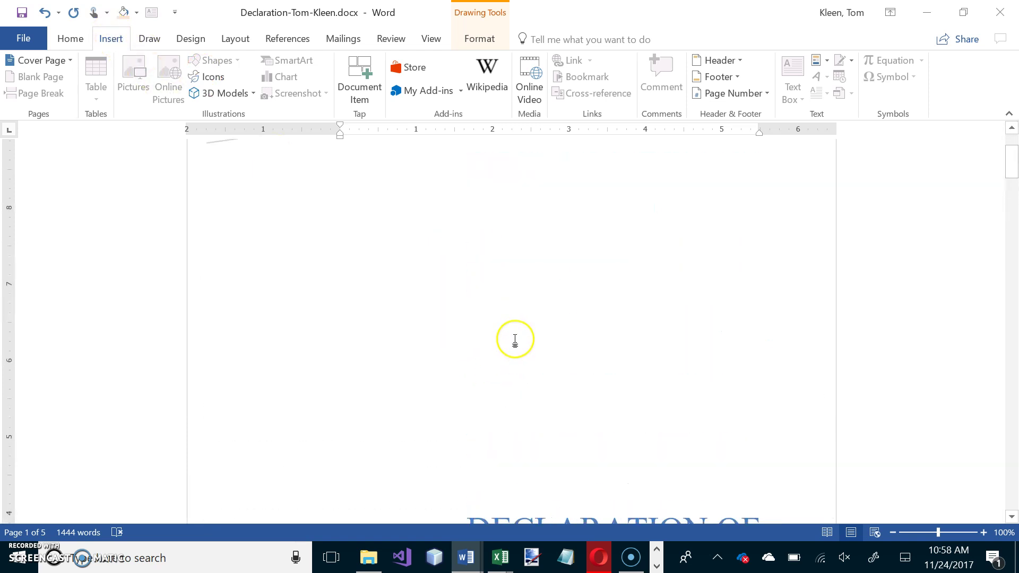
scroll(517, 339, down, 10)
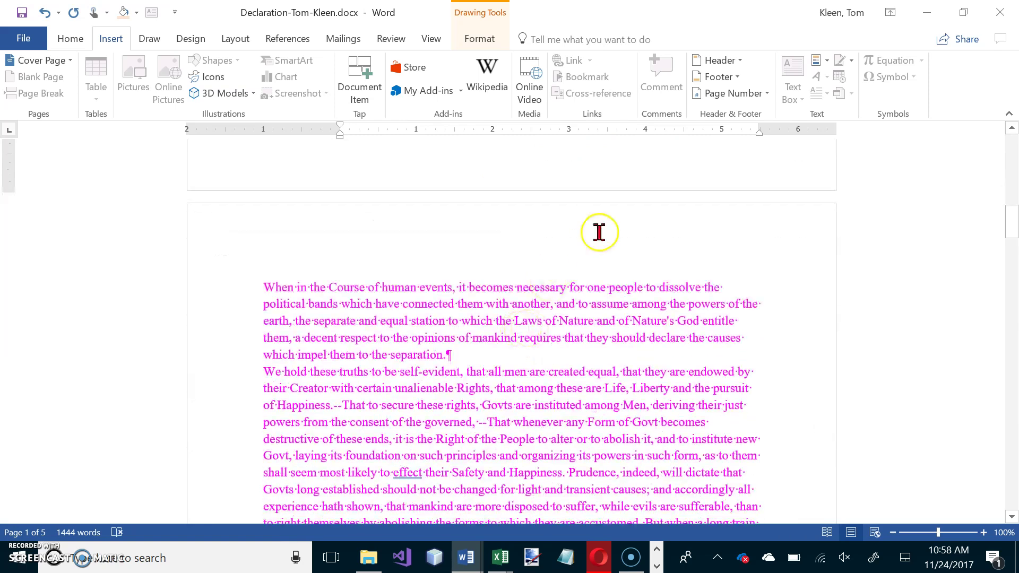
scroll(600, 232, up, 3)
click(646, 344)
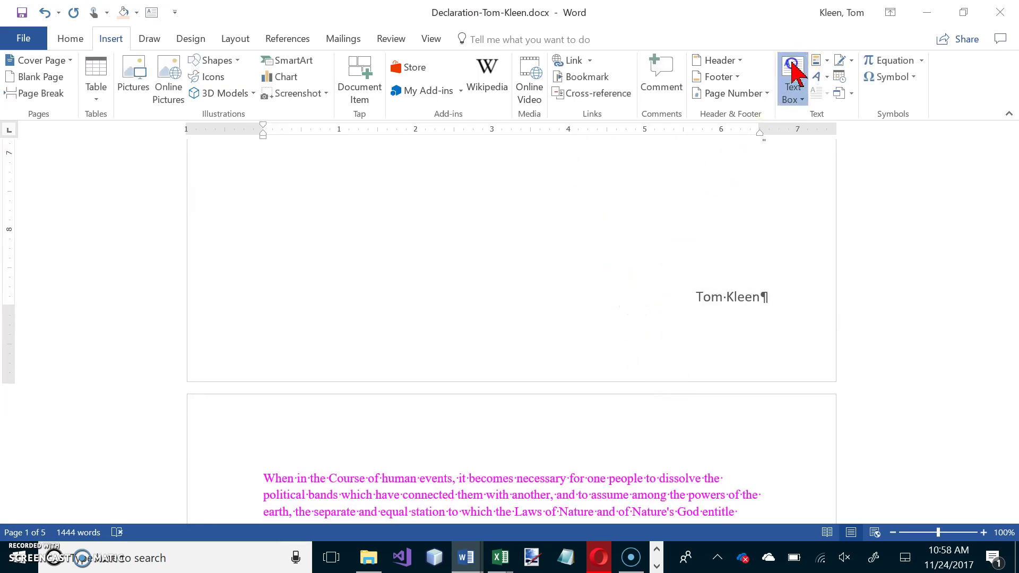
click(792, 85)
click(729, 438)
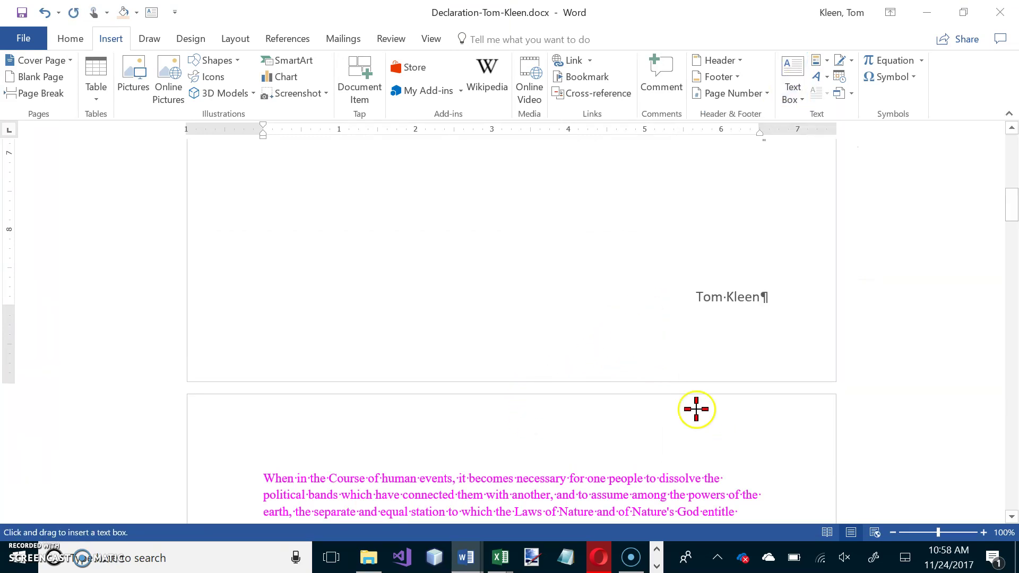
drag(654, 317, 775, 345)
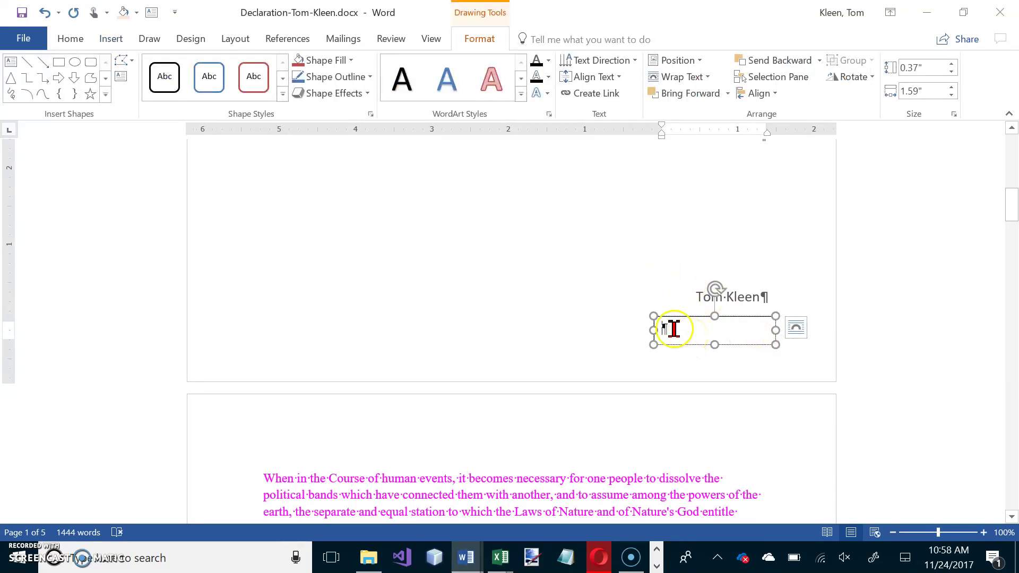
Step: Insert today's date in the 11/24/2017 format, updating automatically, in the text box below the author name
click(113, 39)
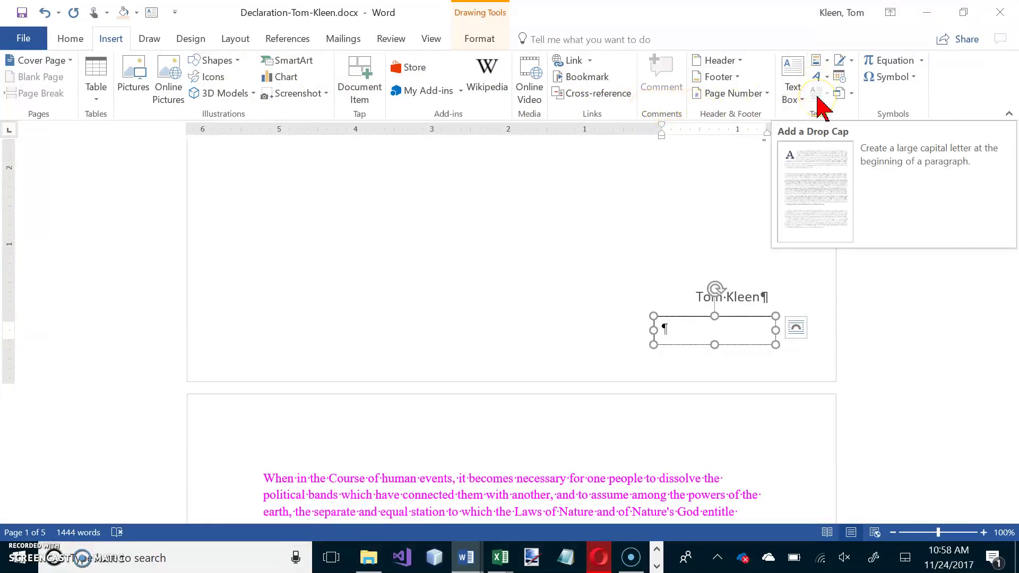
key(super)
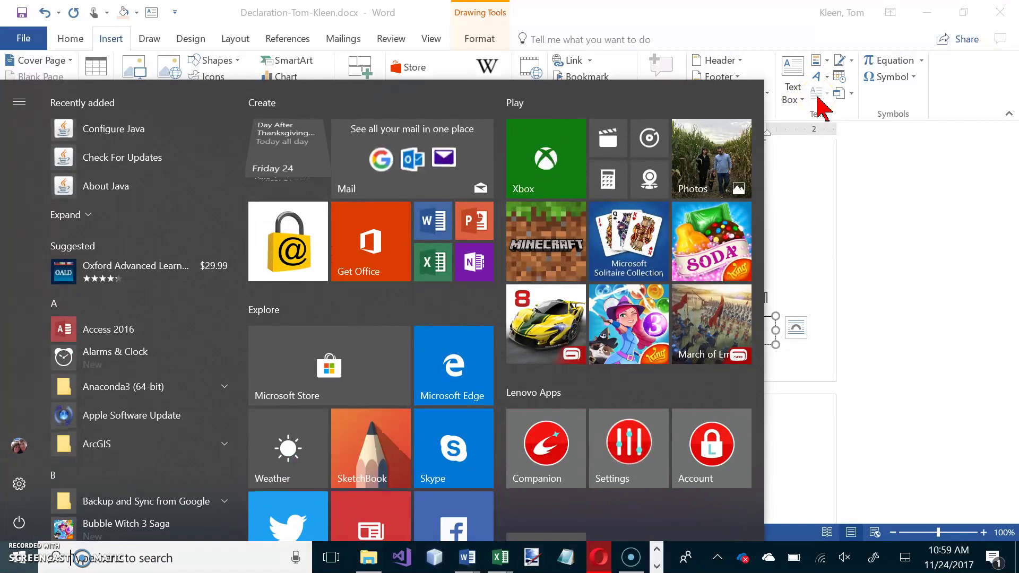
key(super)
key(alt)
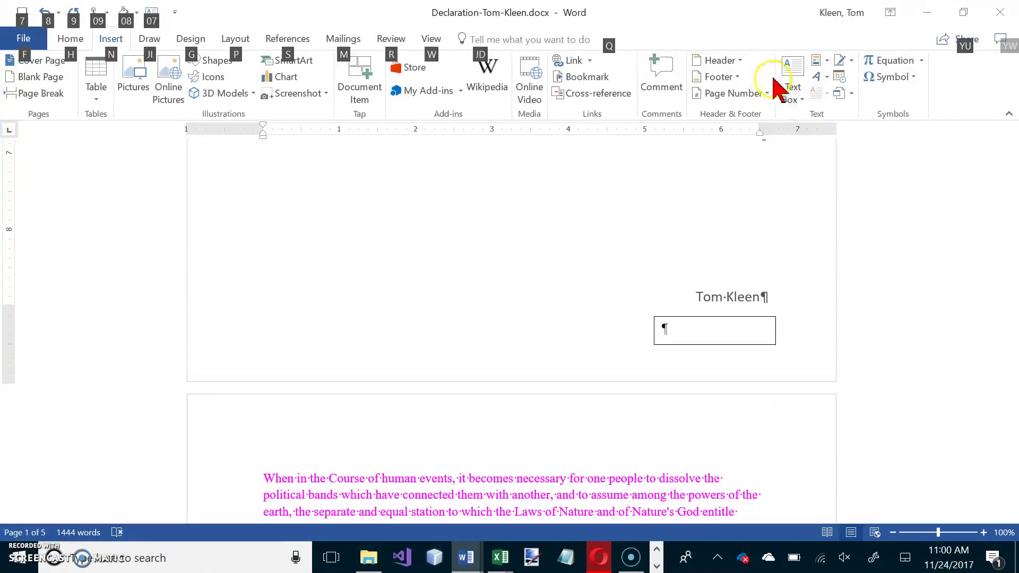
click(840, 77)
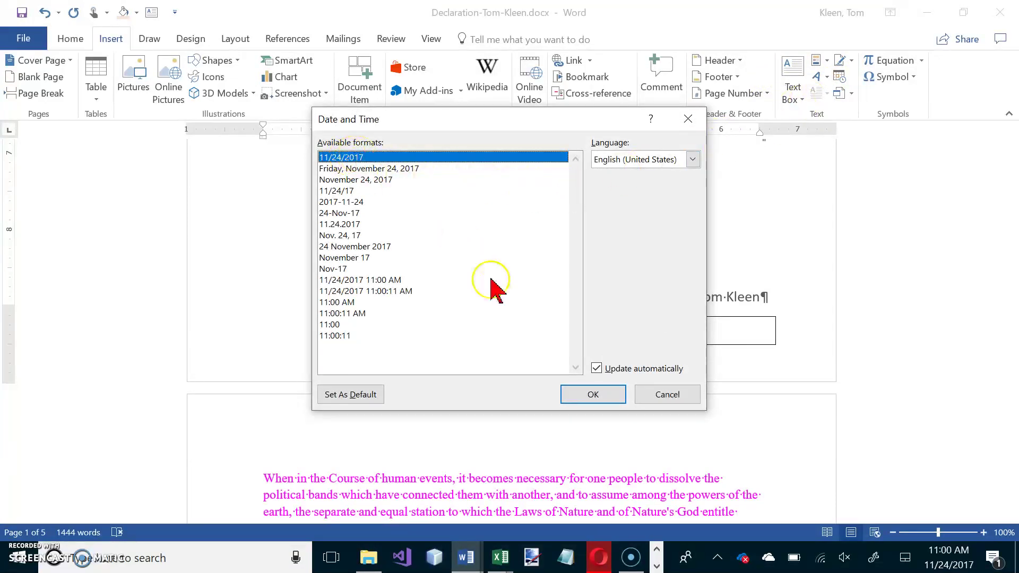
click(595, 393)
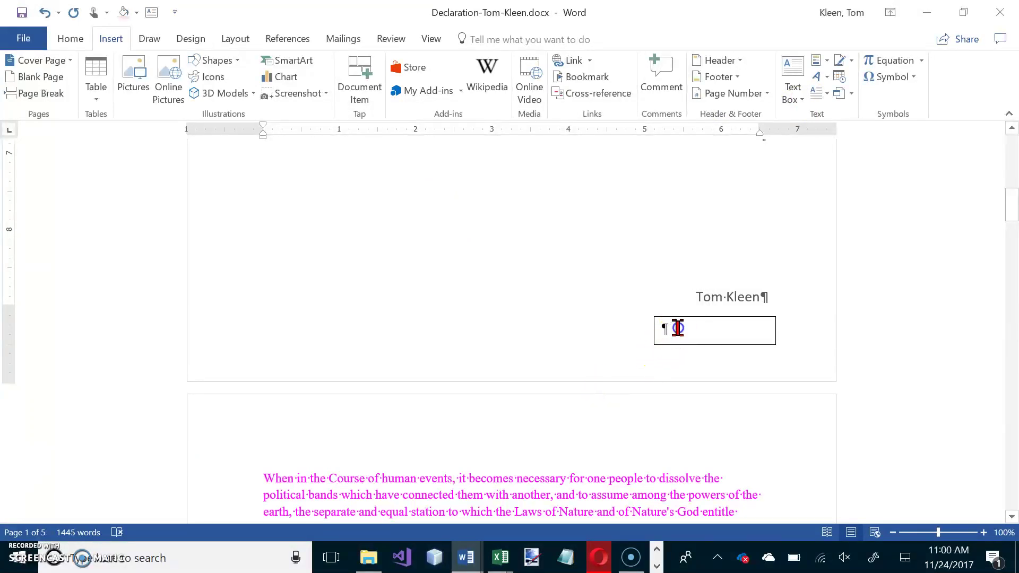
click(678, 327)
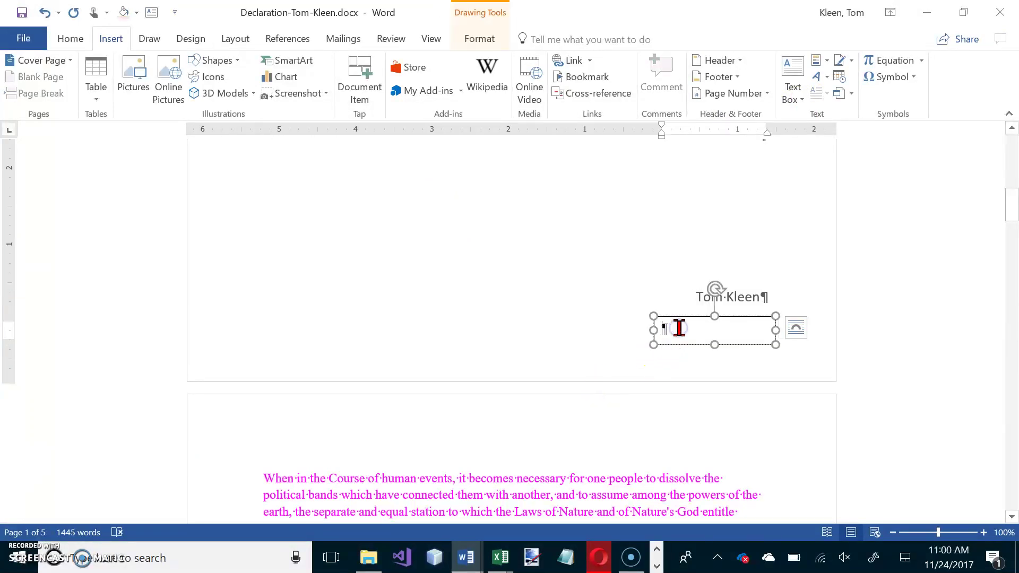
click(843, 76)
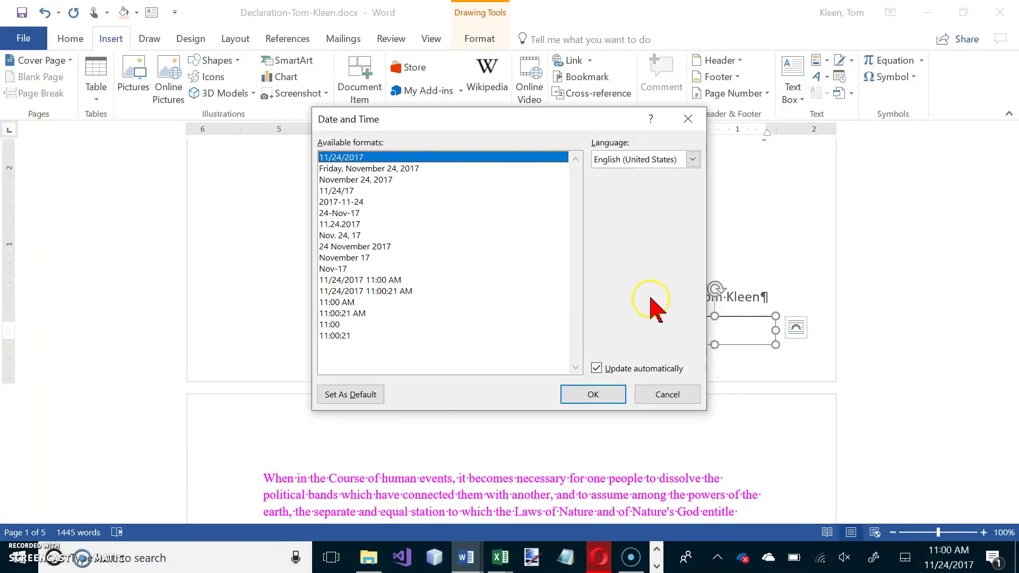
click(687, 120)
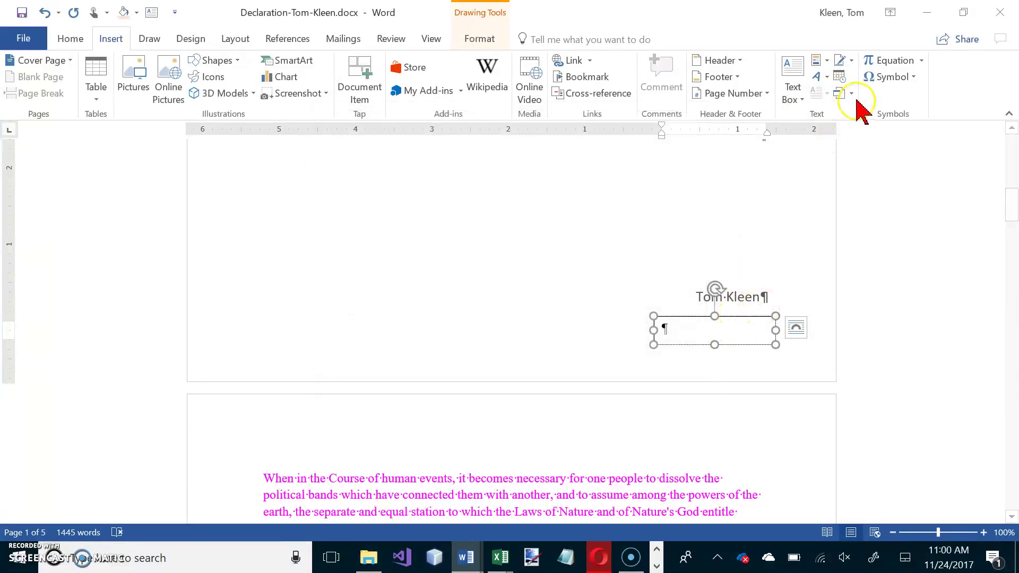
click(843, 77)
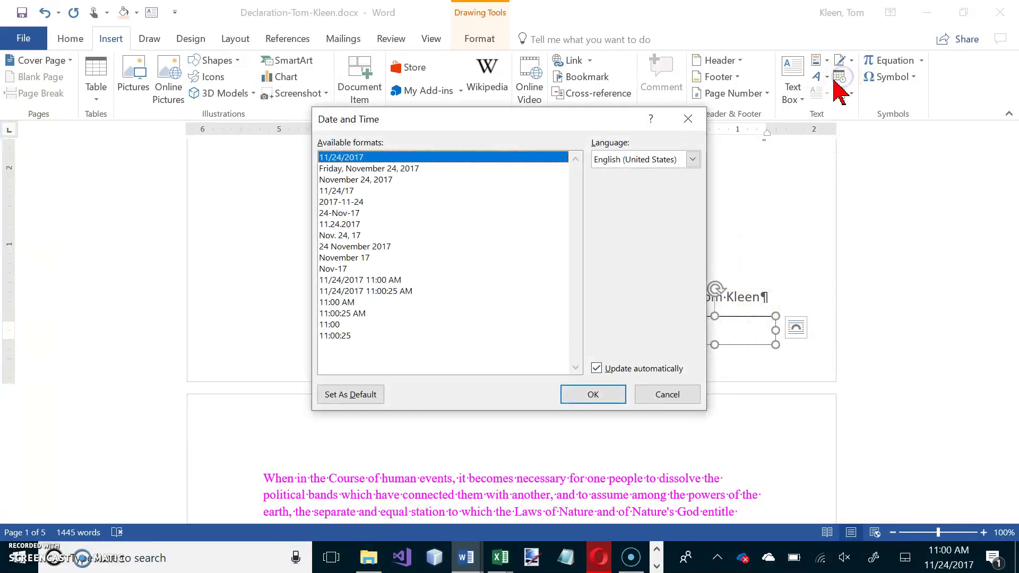
click(608, 394)
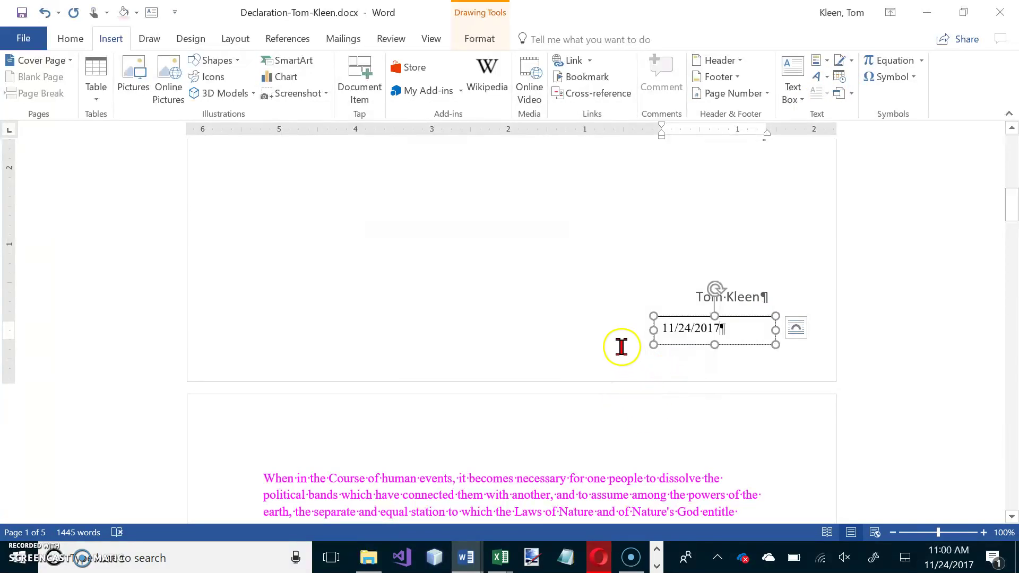
Step: Review the cover page from the title to the date box and the start of the following page
scroll(621, 346, up, 15)
scroll(624, 344, down, 20)
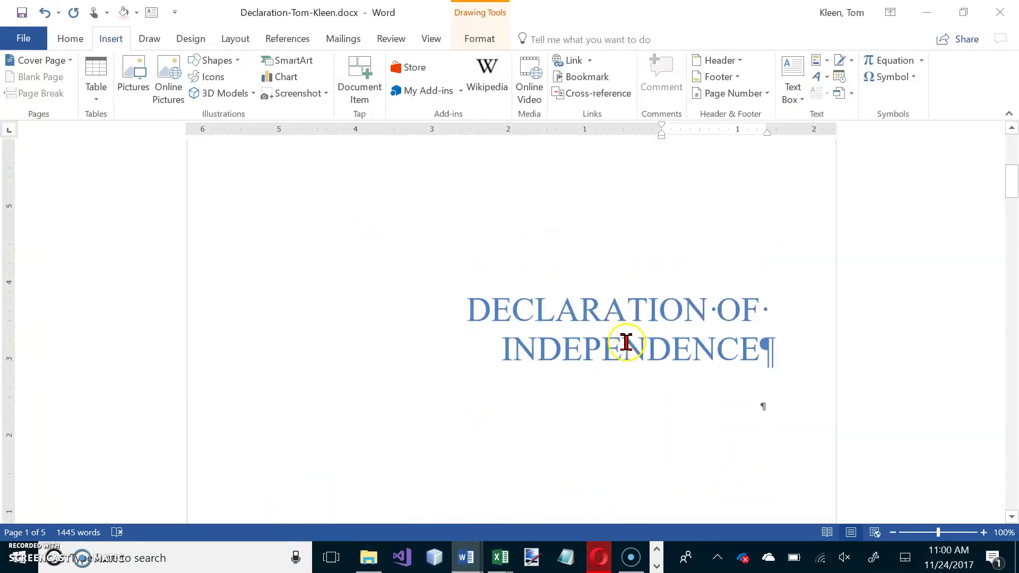
scroll(627, 338, down, 2)
scroll(628, 338, up, 5)
scroll(628, 337, up, 5)
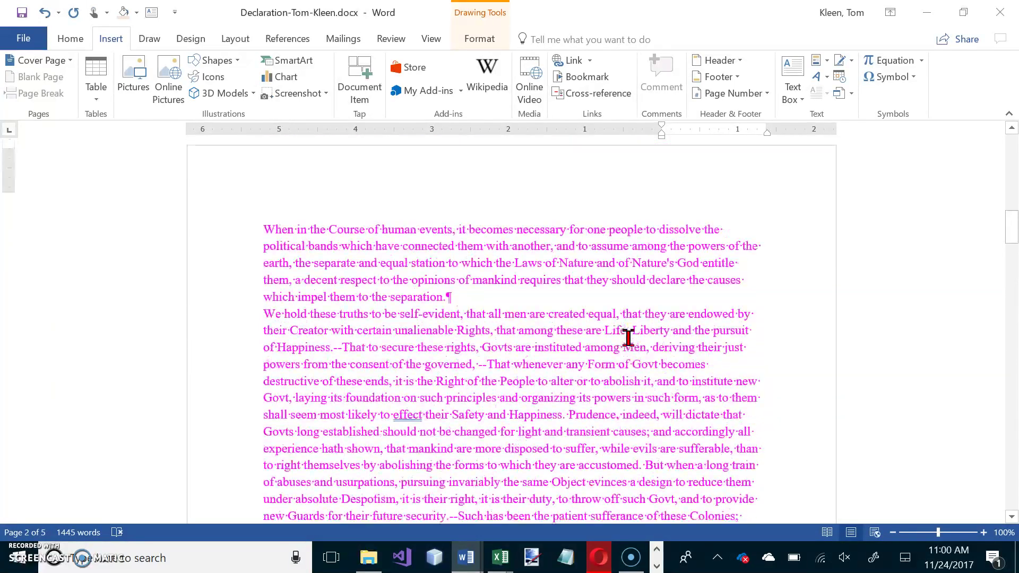
scroll(628, 338, up, 1)
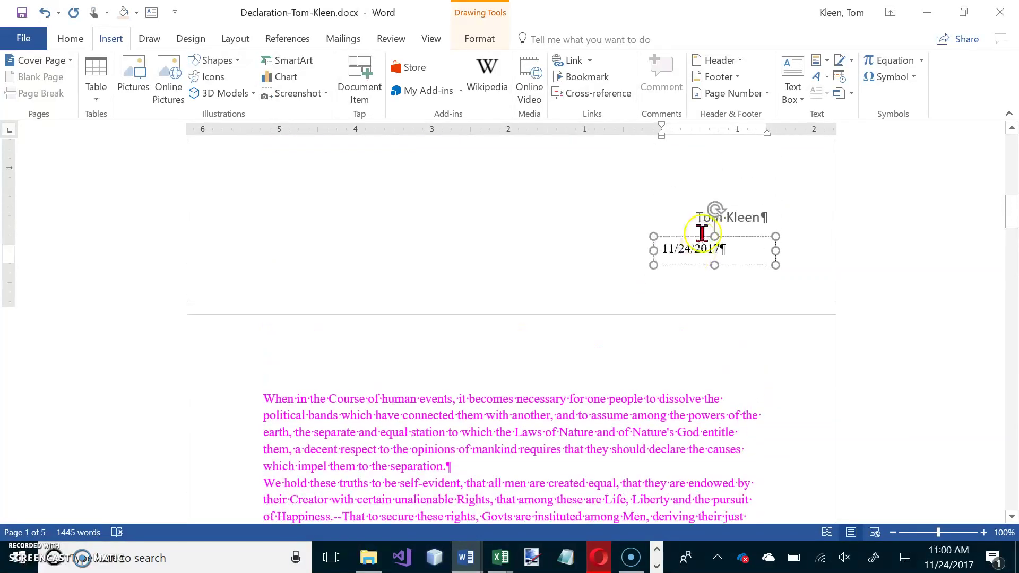
click(733, 255)
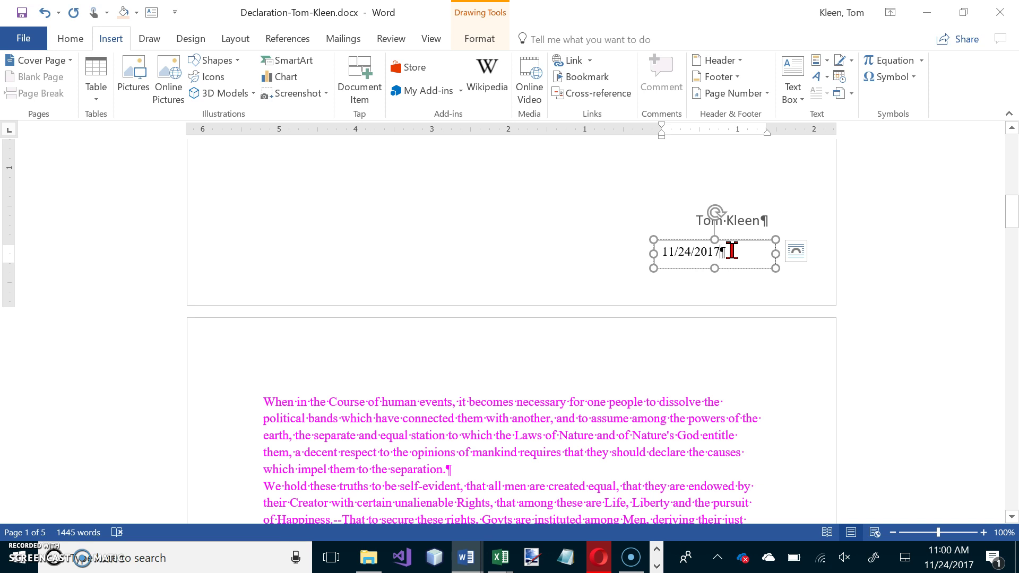
Step: Strike through the four finished instructions, from adding the cover page to putting today's date below the name, in the instructions document
key(alt+Tab)
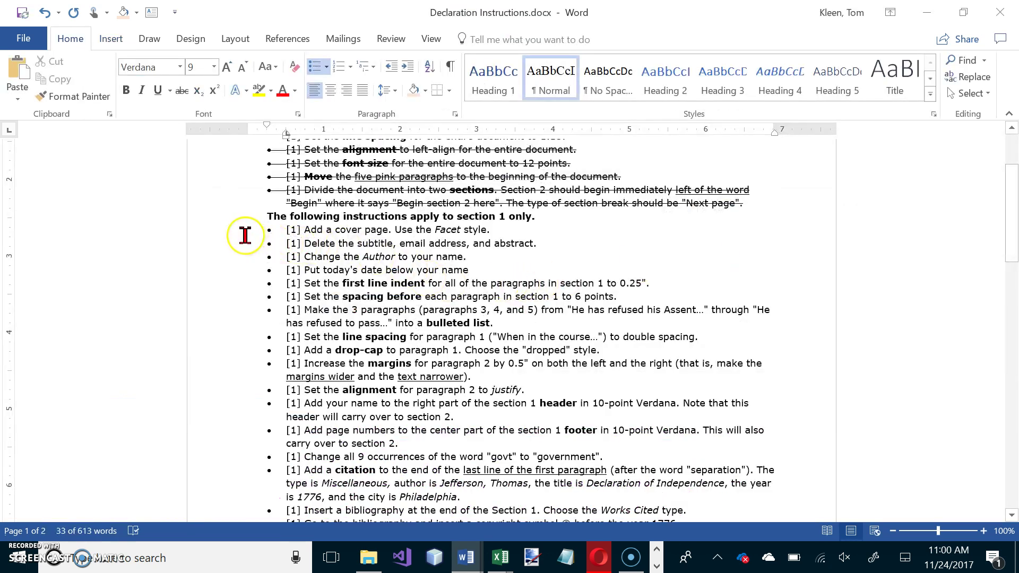
drag(223, 232, 215, 276)
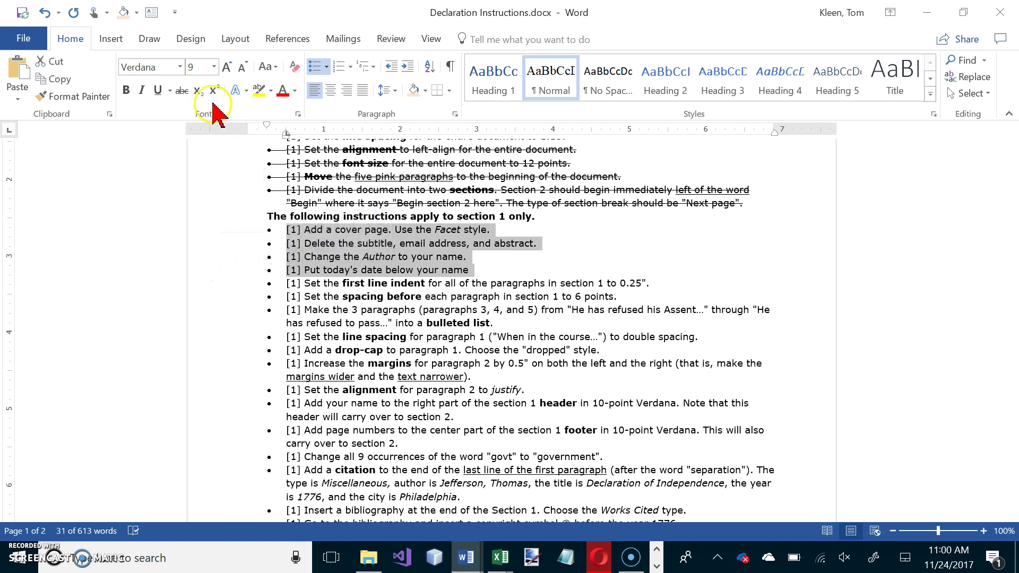
click(182, 91)
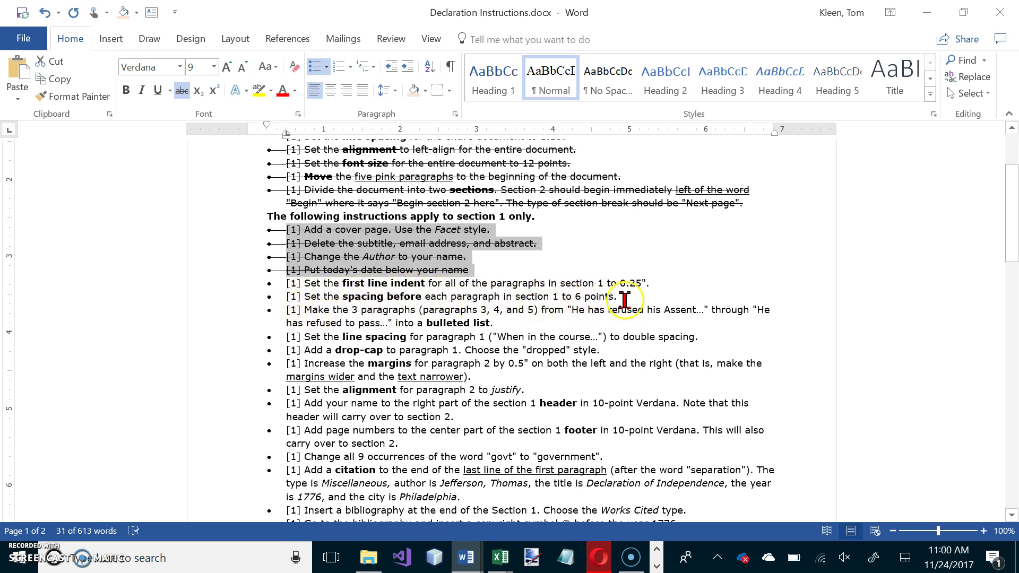
Step: In the declaration document, set the first line indent of all section 1 body paragraphs to 0.25"
key(alt+Tab)
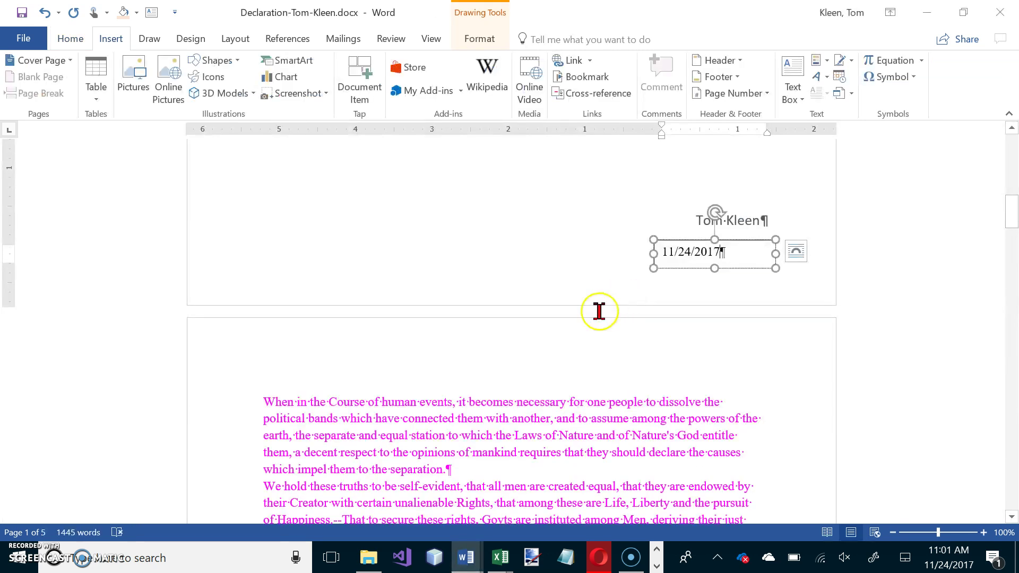
drag(238, 409, 234, 196)
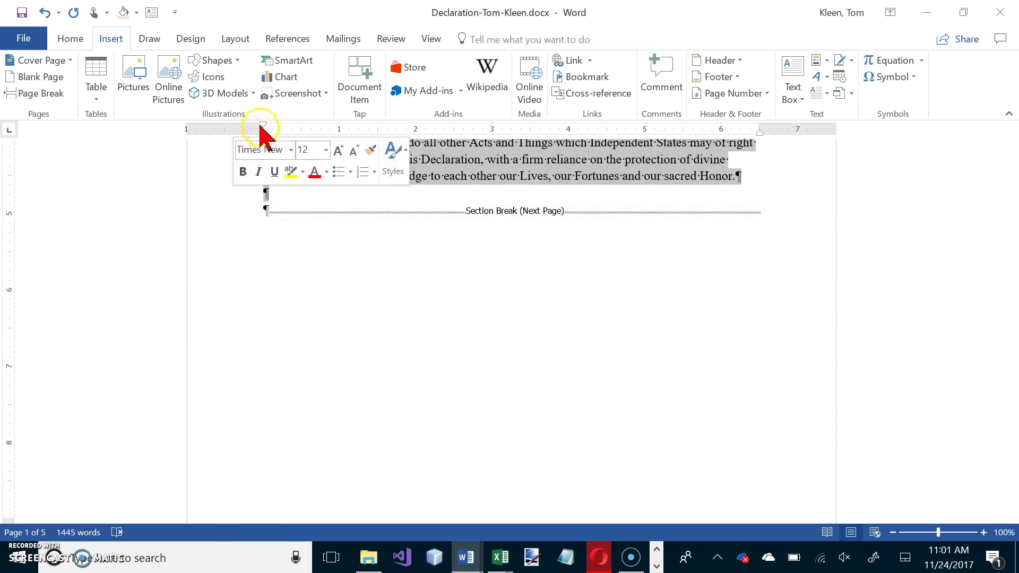
drag(264, 128, 284, 126)
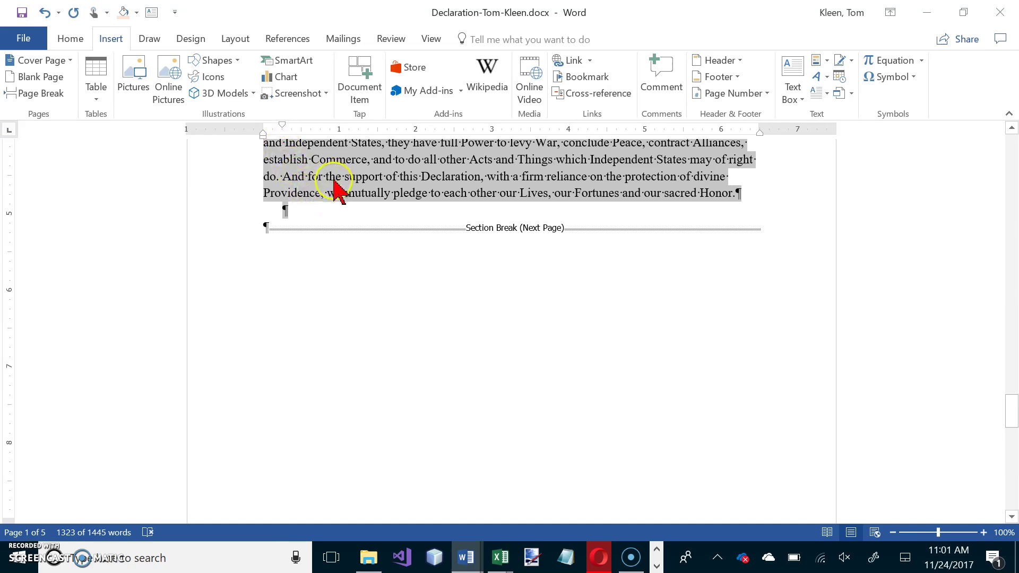
Step: Check the next instruction, and set the spacing before the selected section 1 paragraphs to 6 pt
key(alt+Tab)
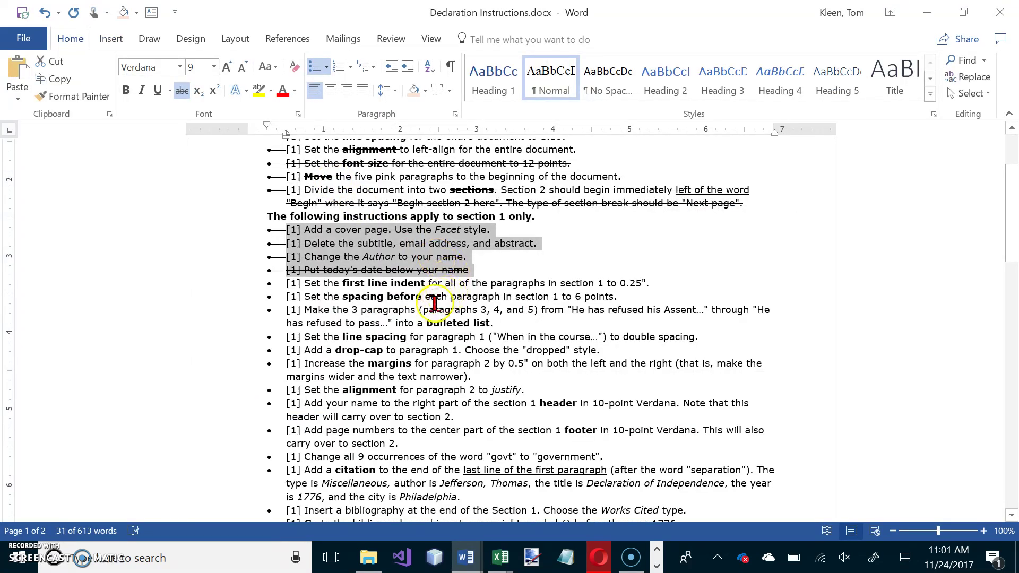
key(alt+Tab)
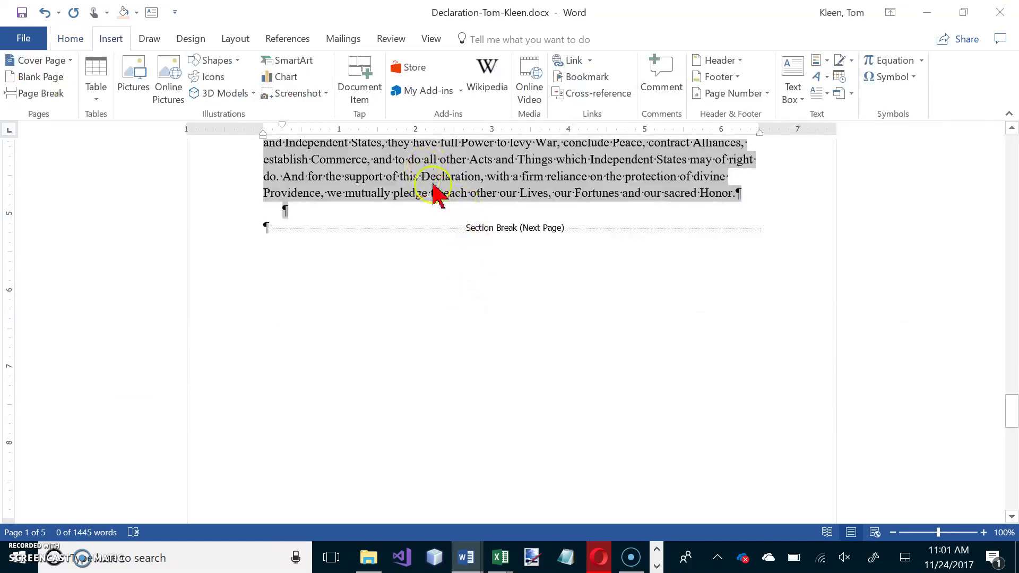
click(192, 40)
click(234, 40)
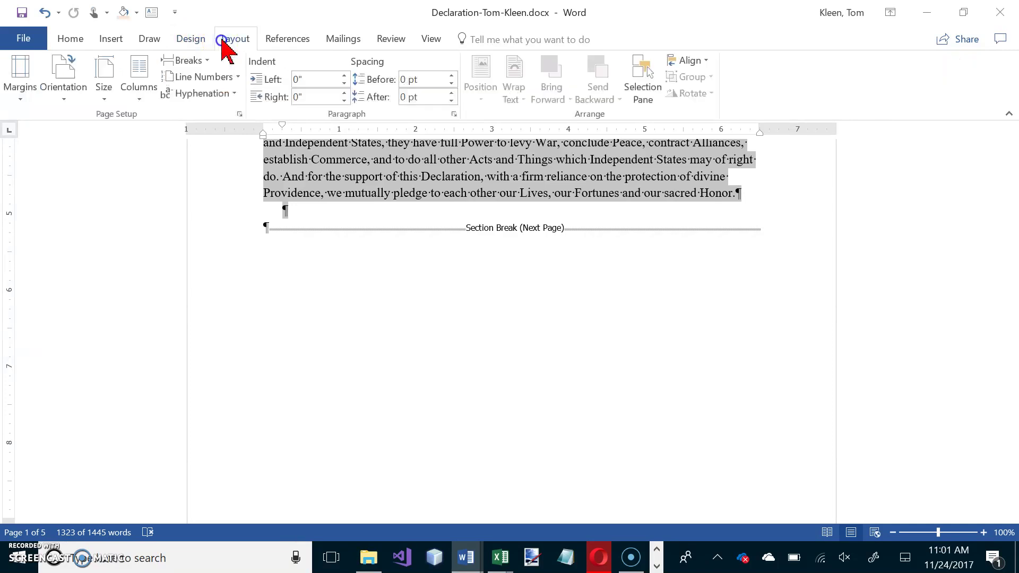
click(451, 76)
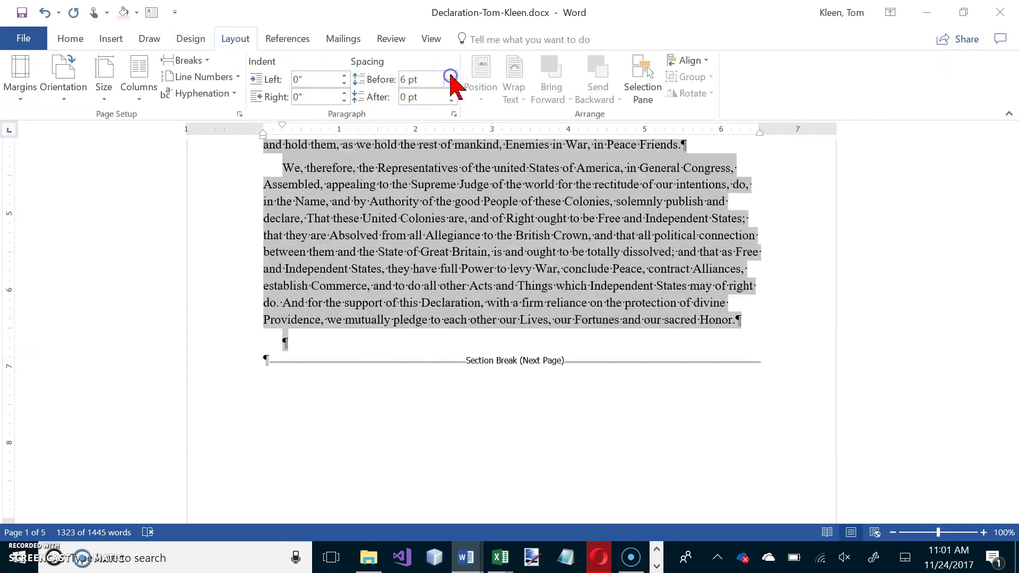
click(402, 125)
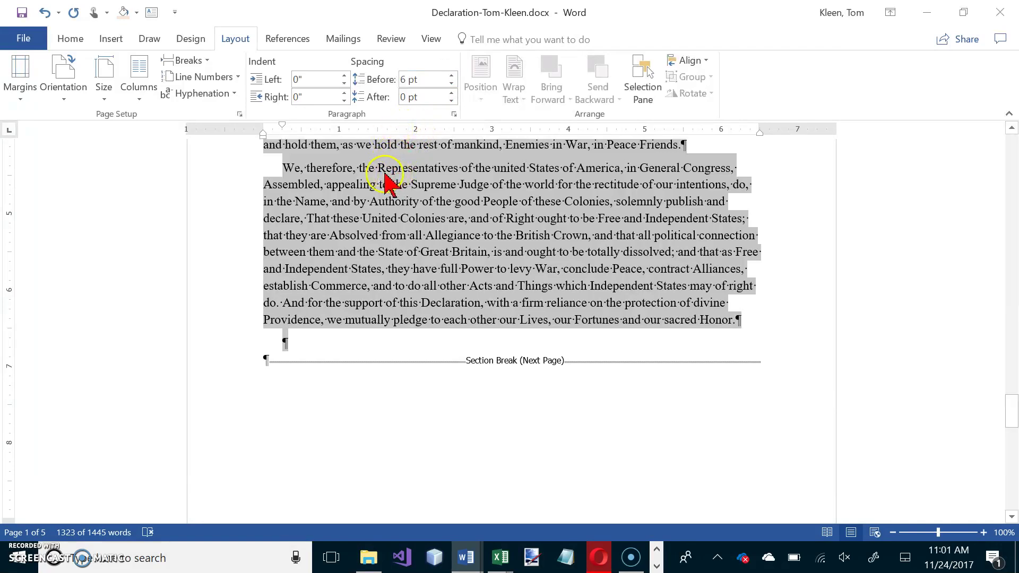
Step: Strike through the first line indent and spacing before instructions in the instructions document
key(alt+Tab)
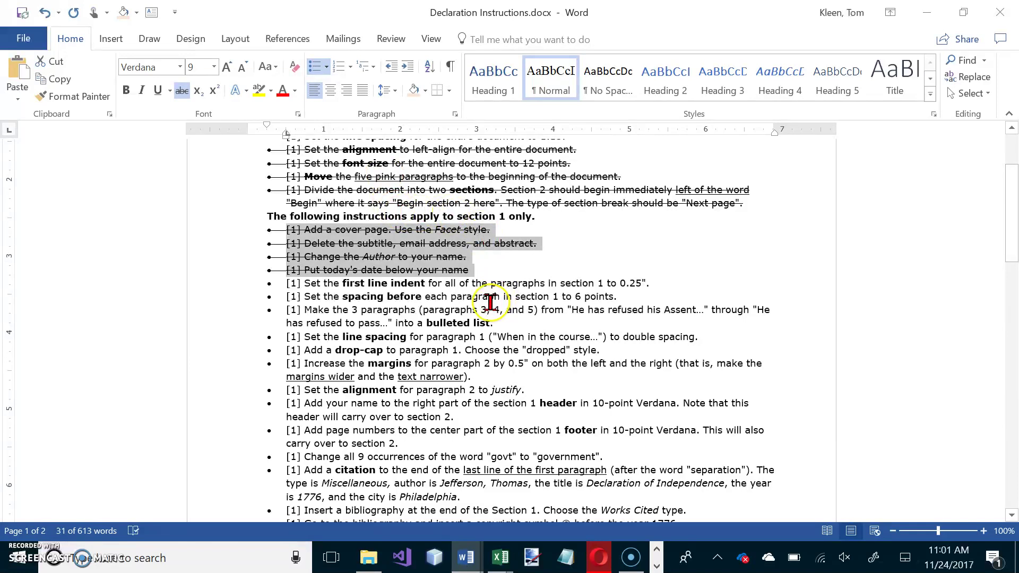
drag(233, 287, 235, 298)
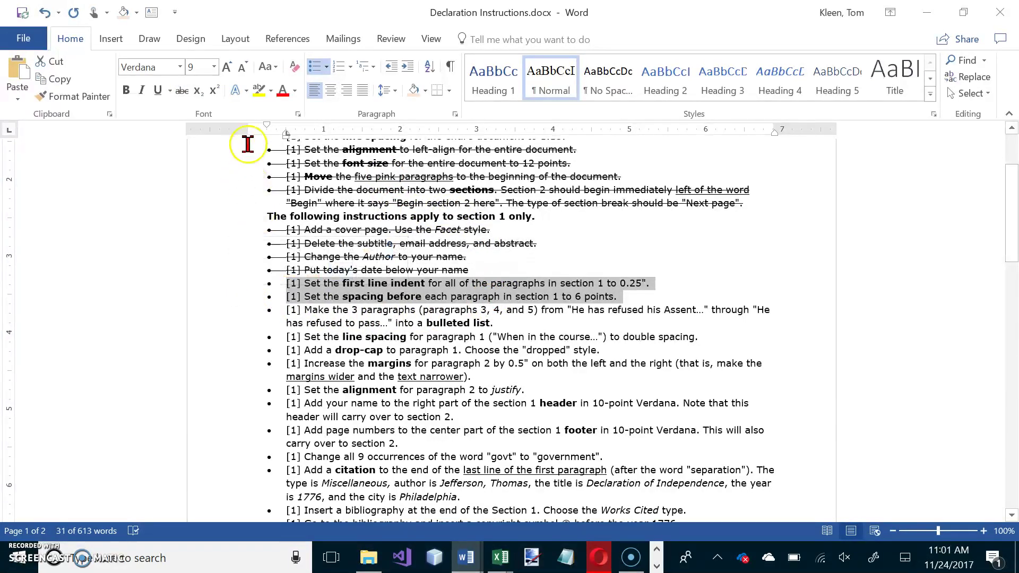
click(182, 90)
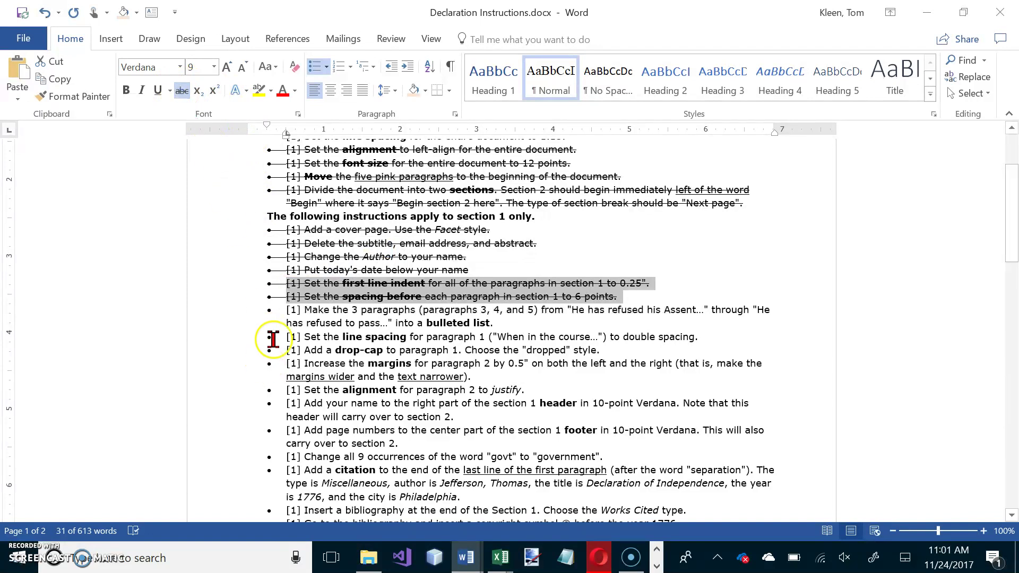
Step: Make the three paragraphs from "He has refused his Assent" through "He has refused to pass" a bulleted list in the declaration document
scroll(276, 324, down, 1)
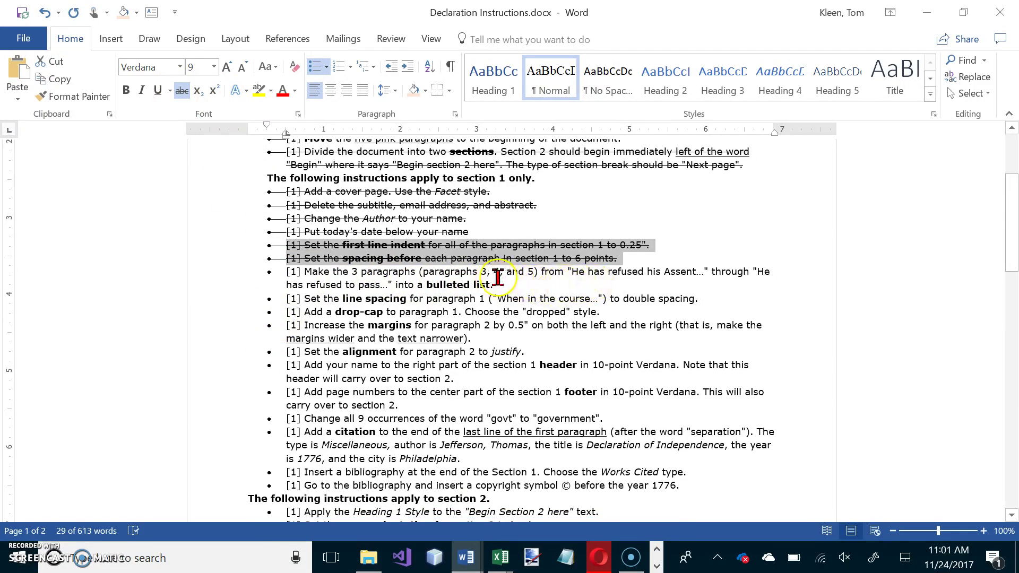
key(alt+Tab)
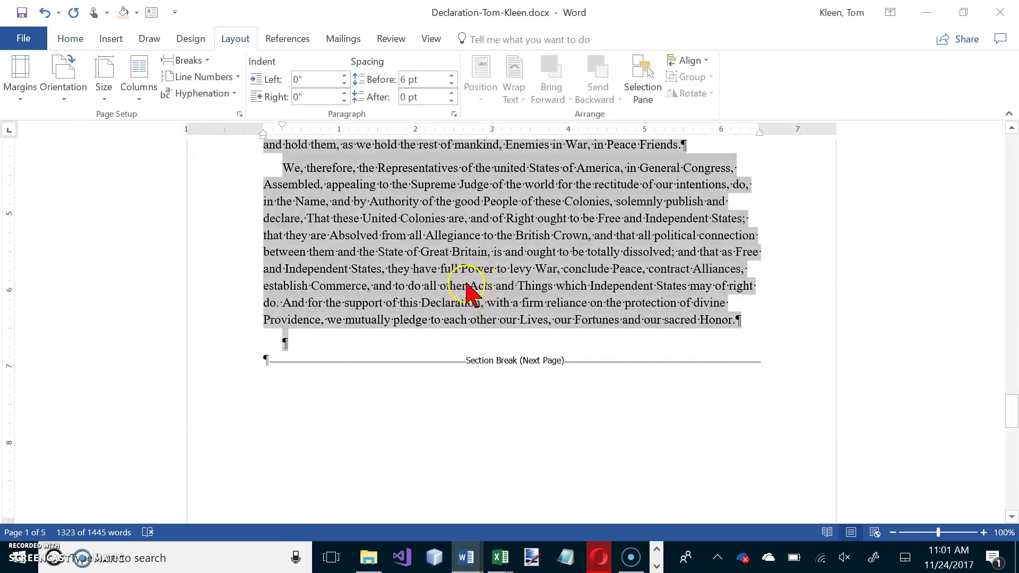
scroll(472, 272, up, 15)
scroll(472, 272, up, 15)
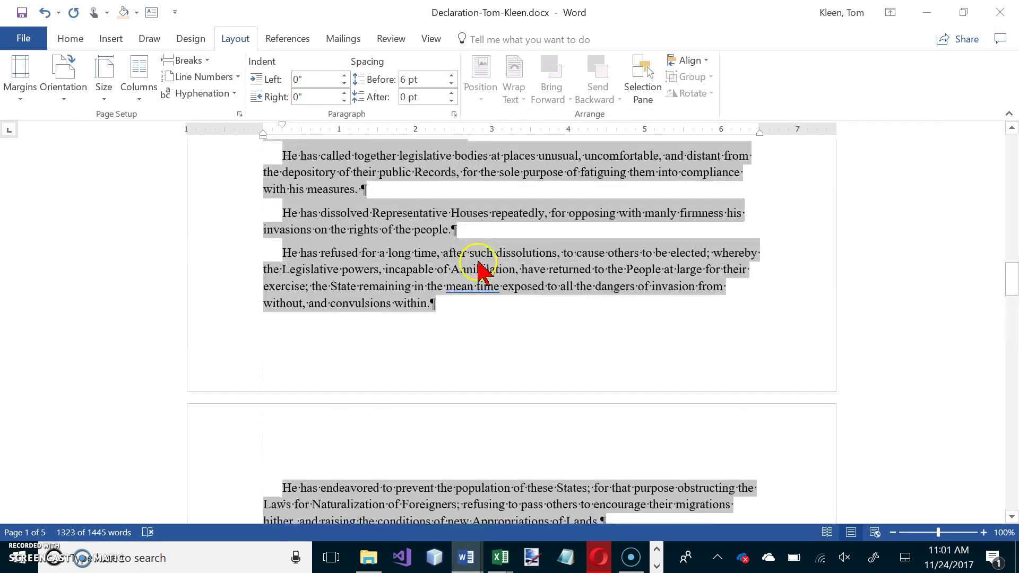
scroll(482, 262, up, 2)
scroll(483, 266, down, 1)
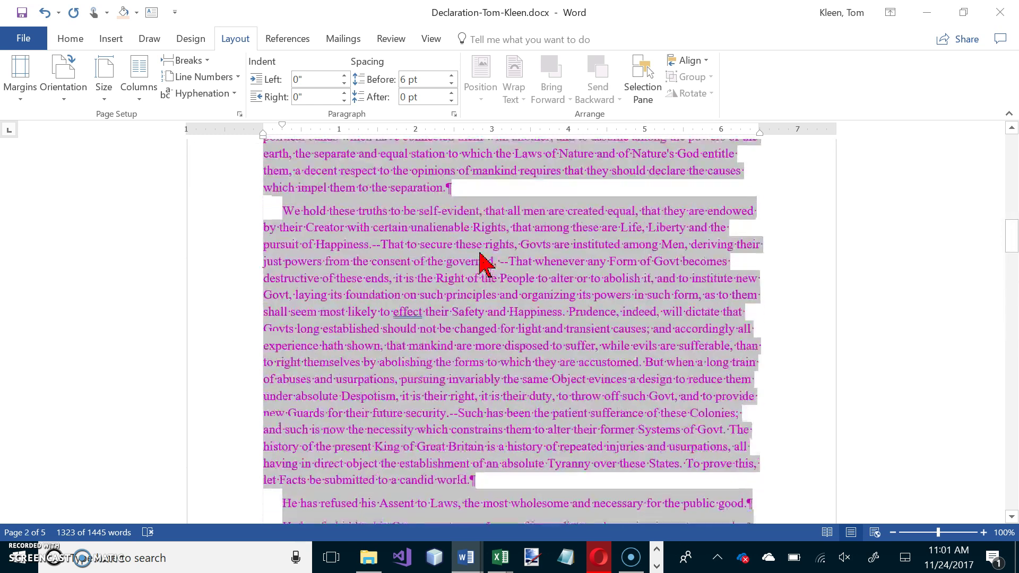
scroll(327, 344, down, 3)
scroll(318, 366, down, 2)
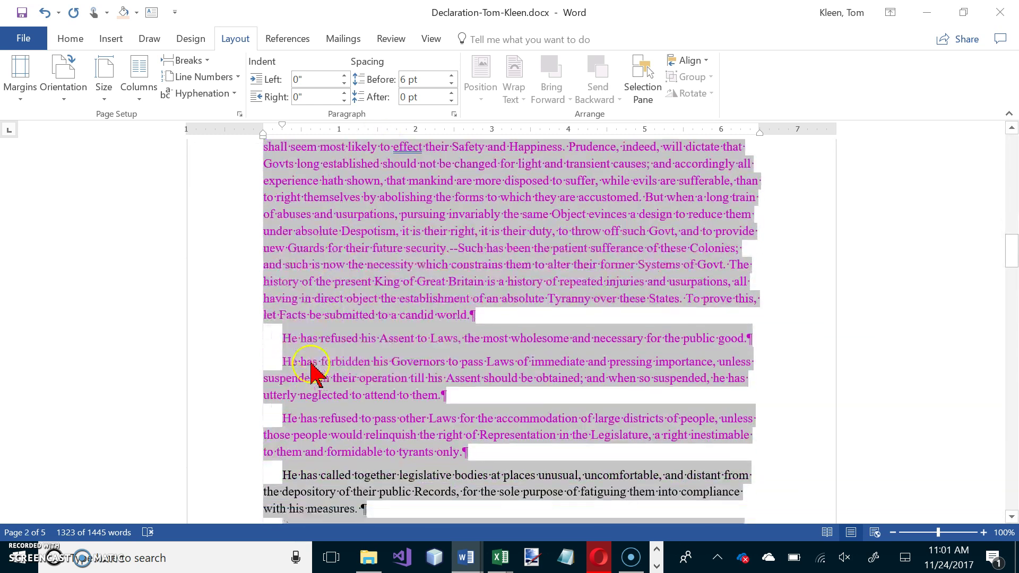
click(247, 237)
drag(235, 244, 211, 352)
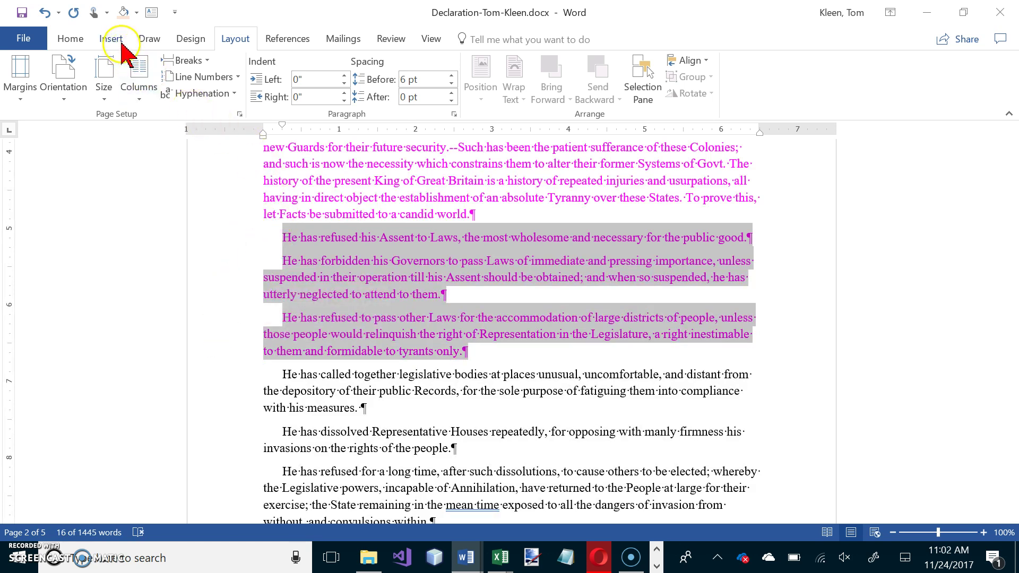
click(71, 40)
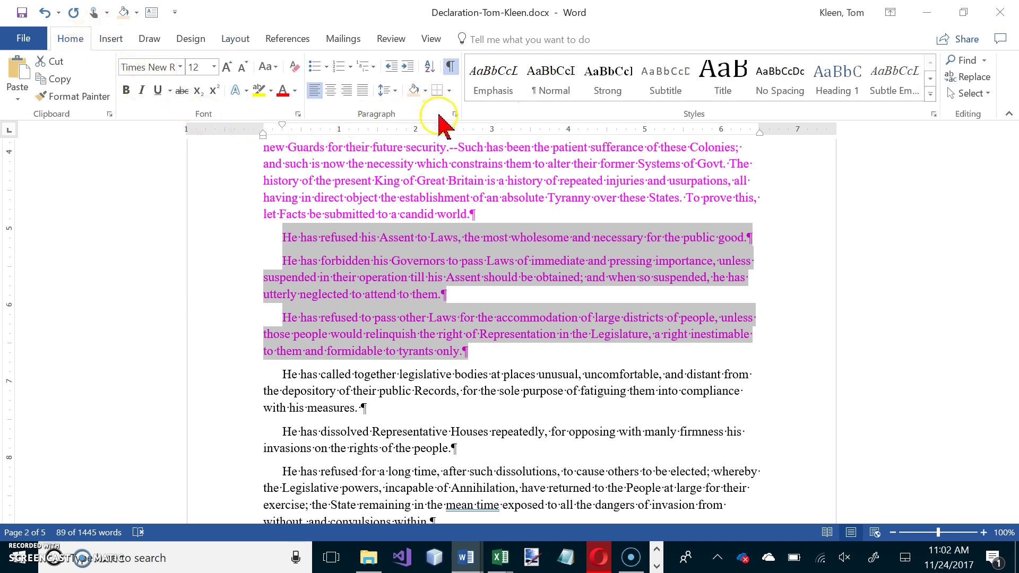
click(315, 67)
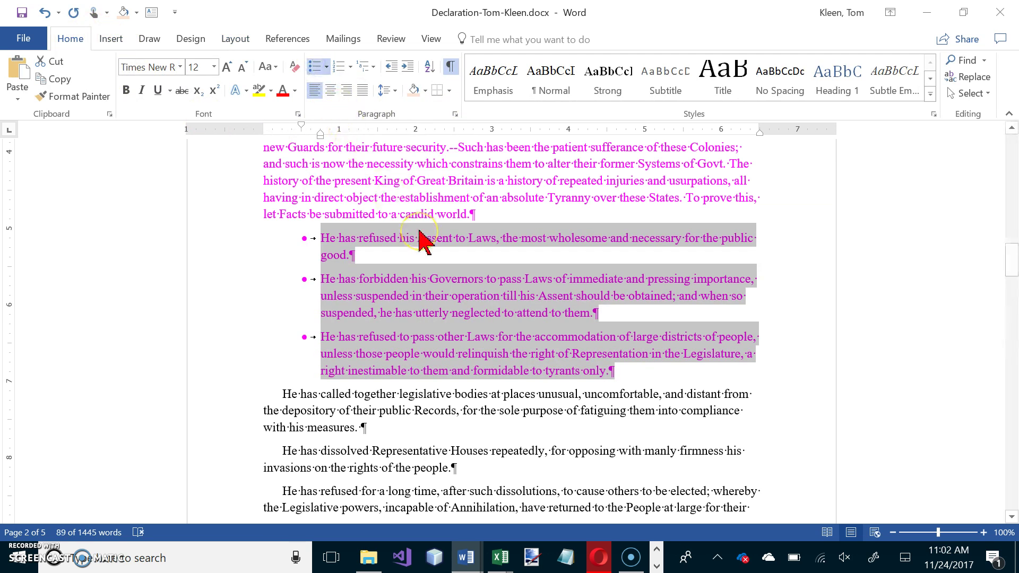
Step: Check the next instruction, and set the line spacing of the "When in the Course" paragraph to 2.0
key(alt+Tab)
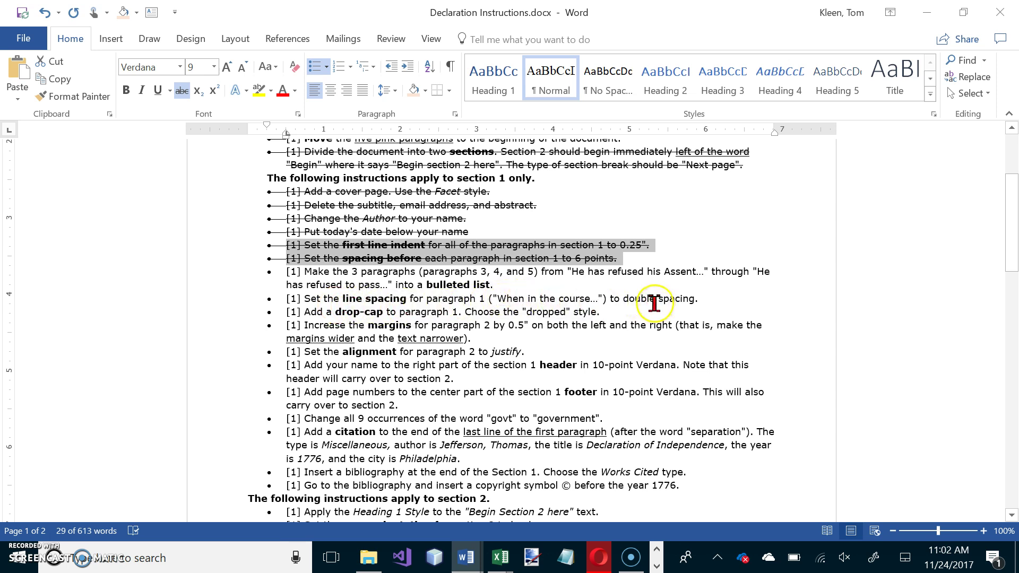
key(alt+Tab)
scroll(587, 296, up, 8)
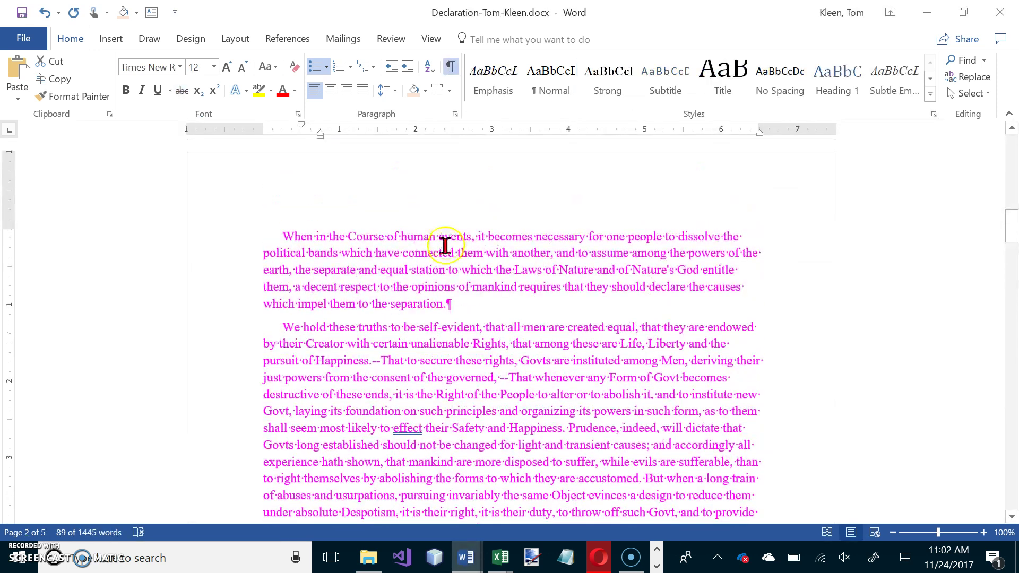
click(442, 253)
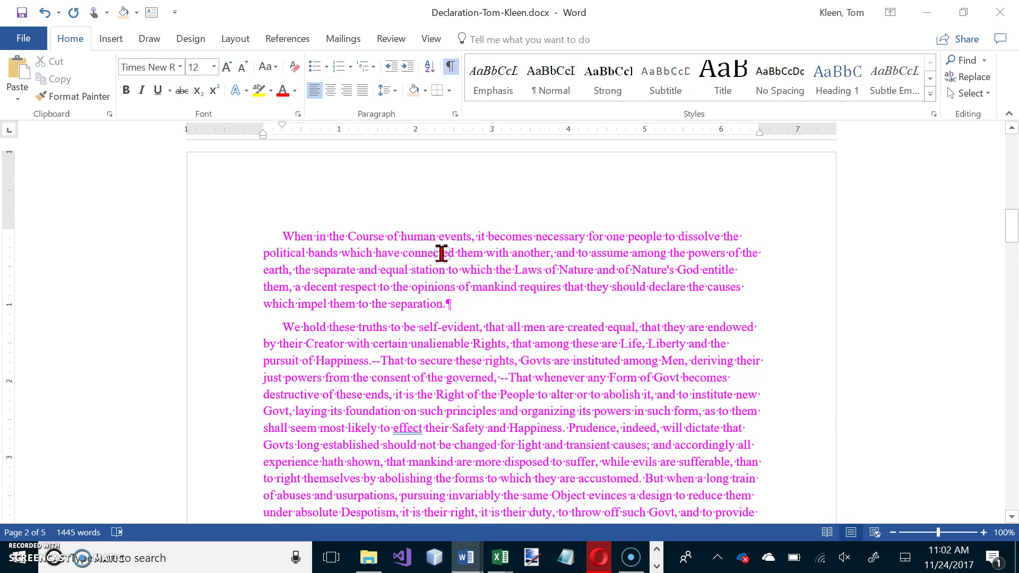
click(395, 90)
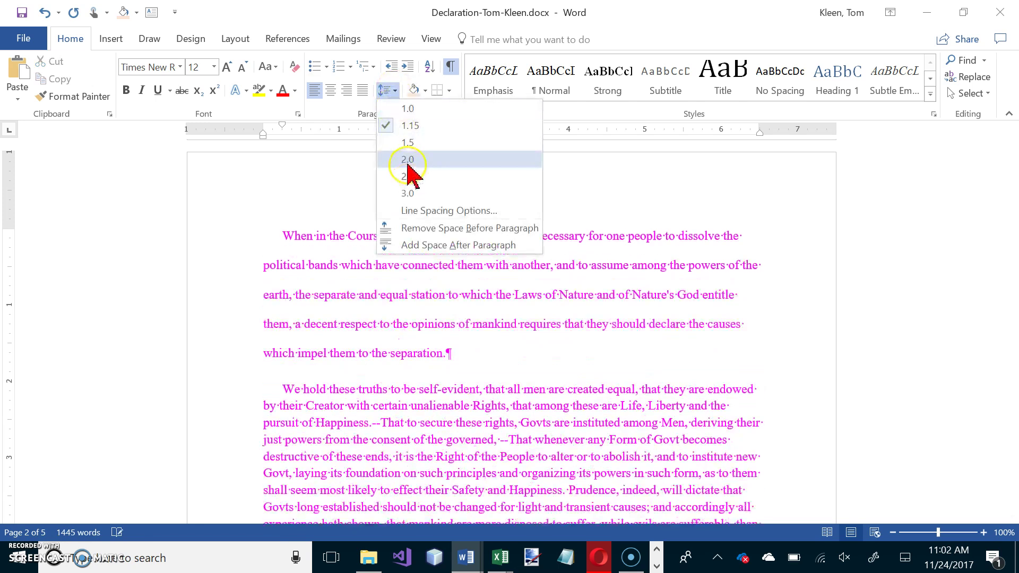
click(409, 160)
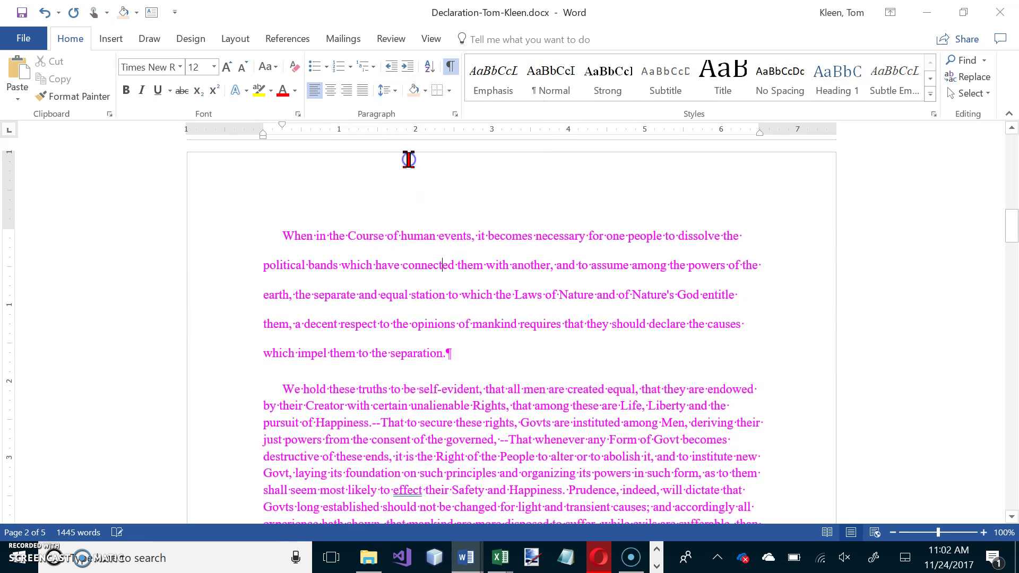
Step: Add a drop cap in the Dropped style to the first paragraph of section 1
key(alt+Tab)
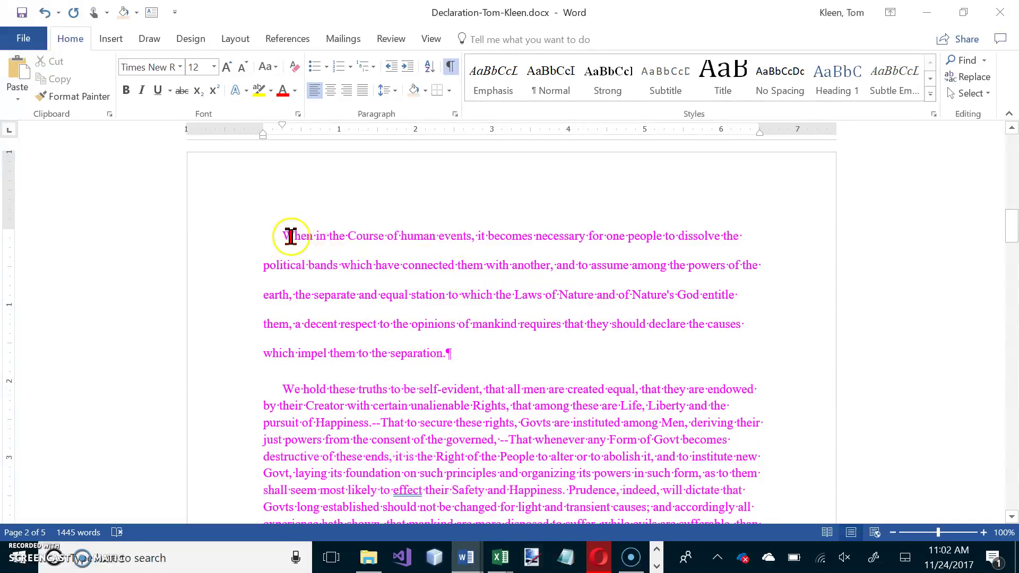
click(195, 41)
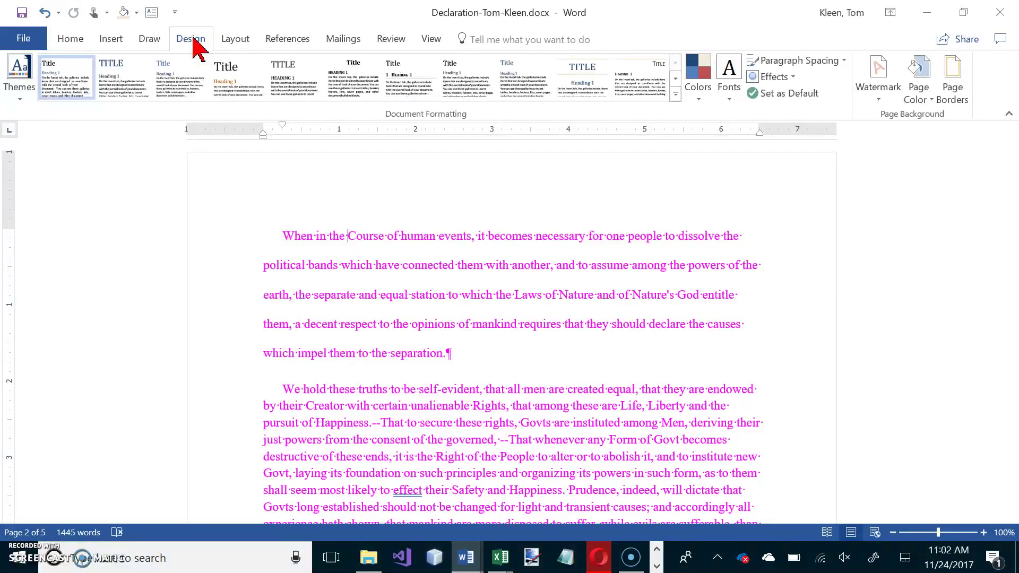
click(235, 41)
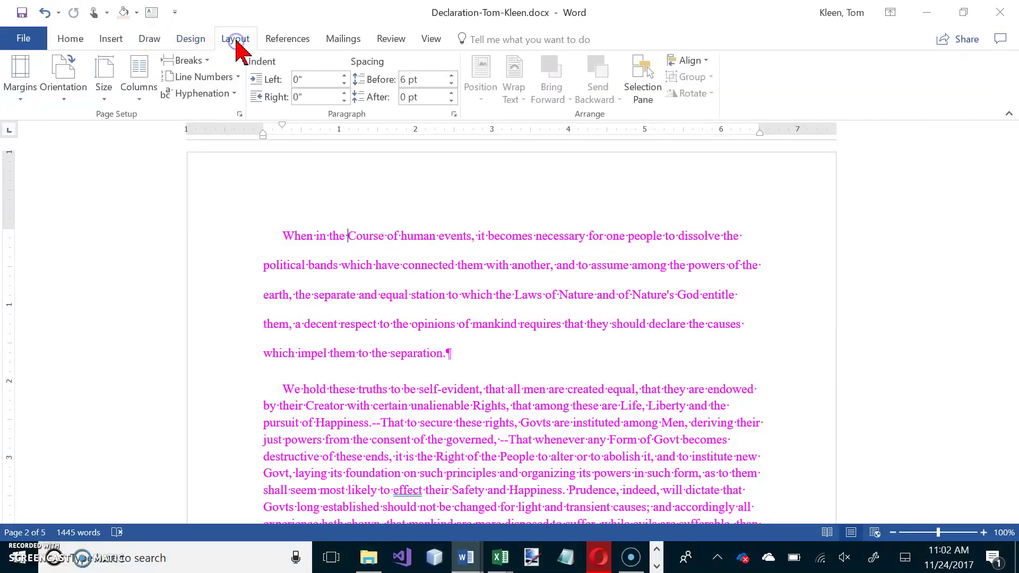
click(117, 42)
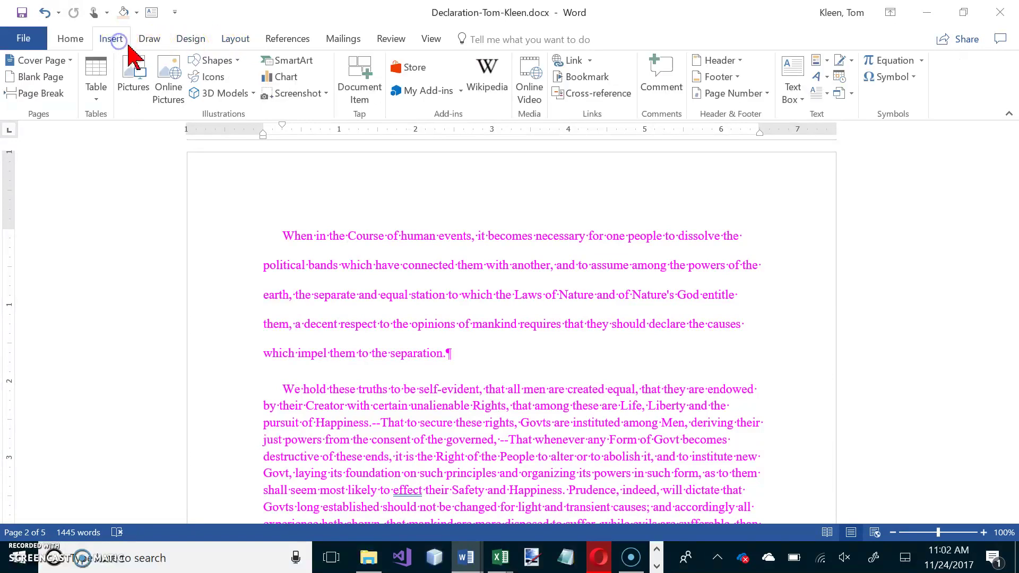
click(827, 94)
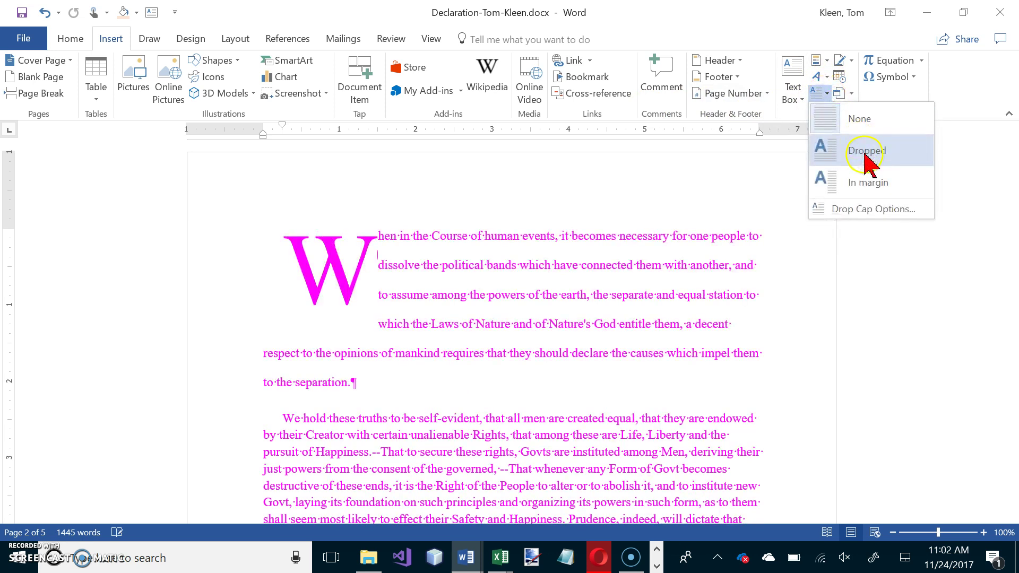
click(867, 154)
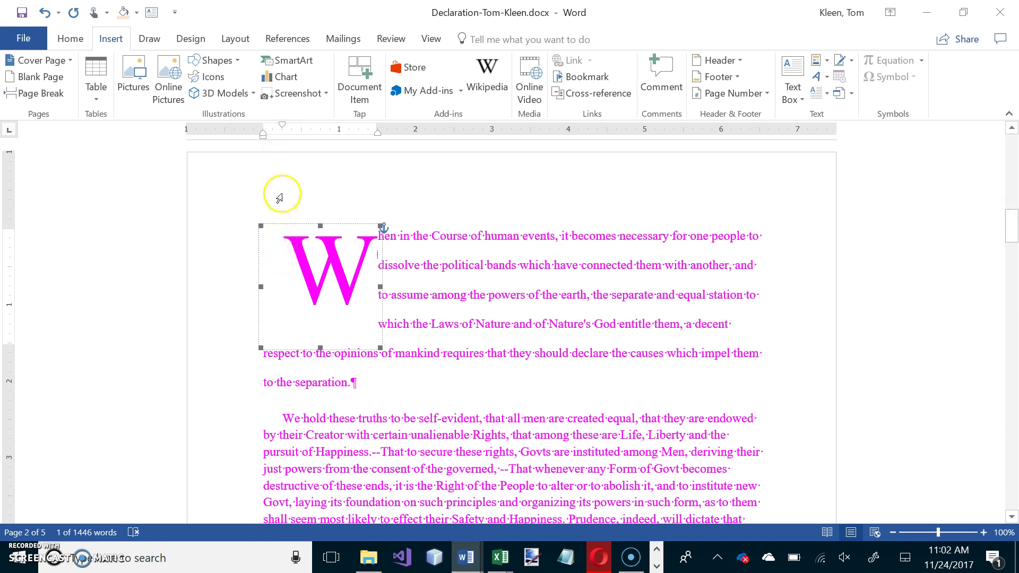
Step: Remove the drop cap's first line indent and shrink its frame to a height of three text lines
drag(282, 126, 263, 128)
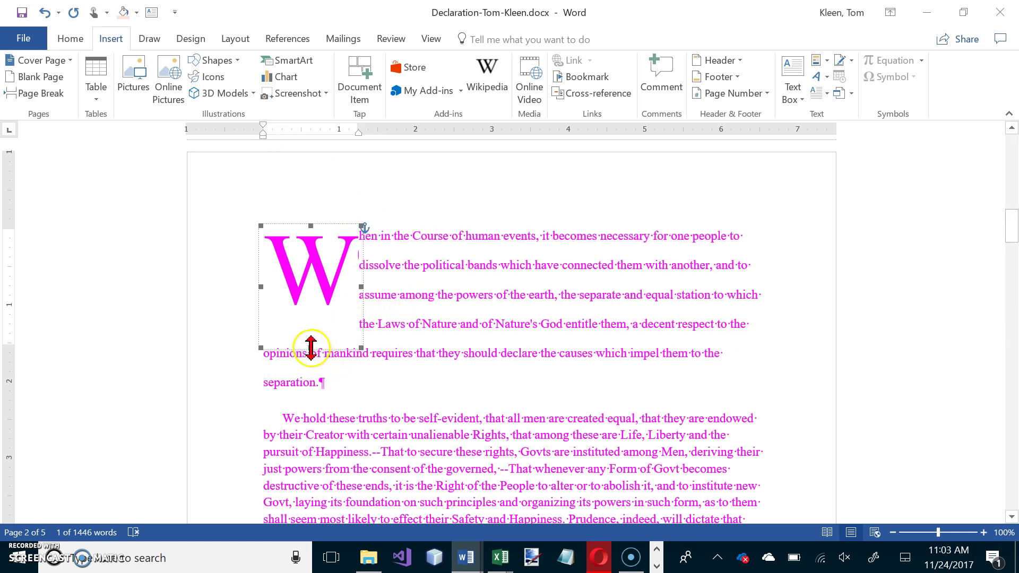
drag(311, 348, 304, 315)
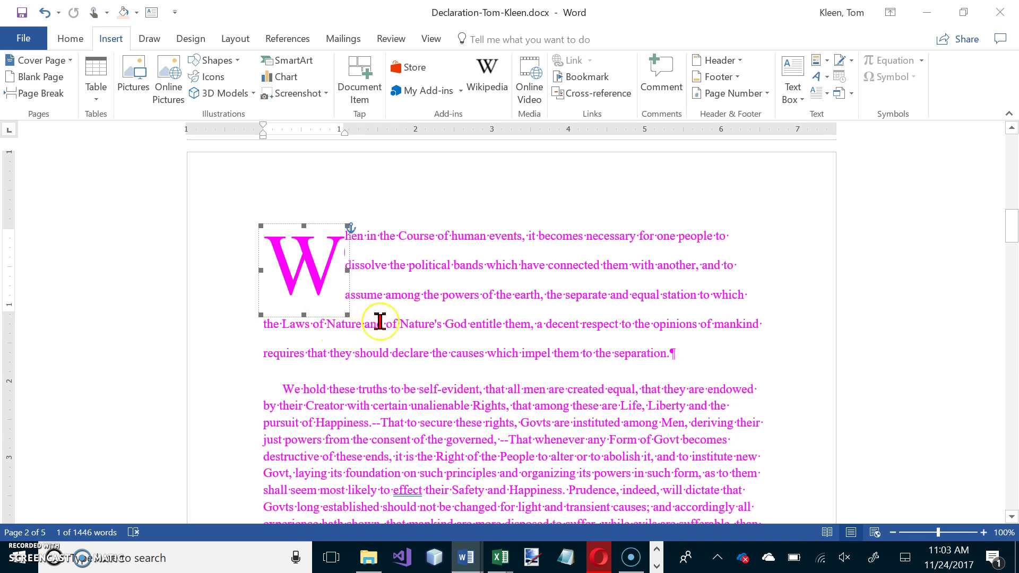
Step: Strike through the bulleted list, line spacing and drop-cap instructions in the instructions document
key(alt+Tab)
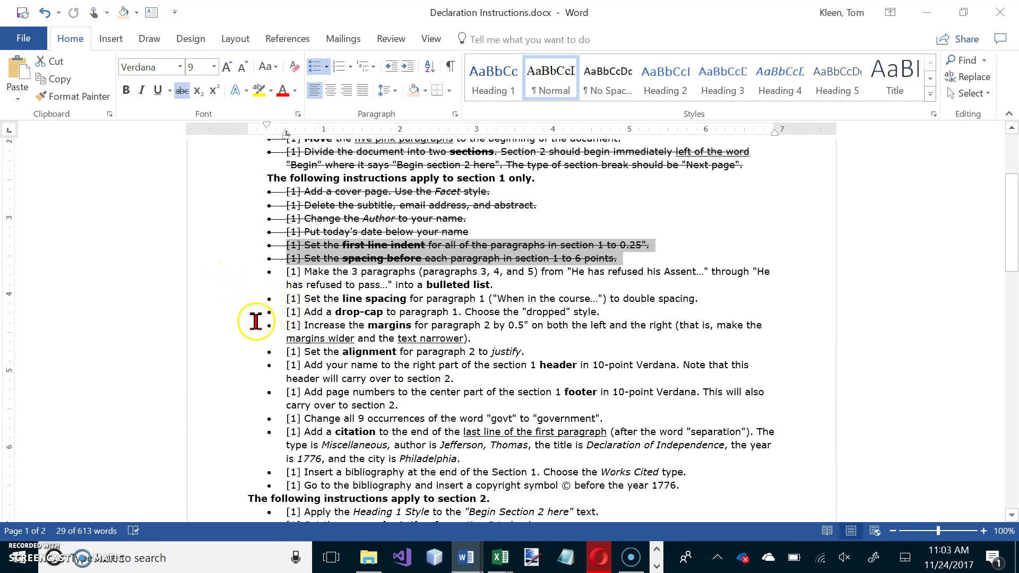
drag(220, 314, 224, 271)
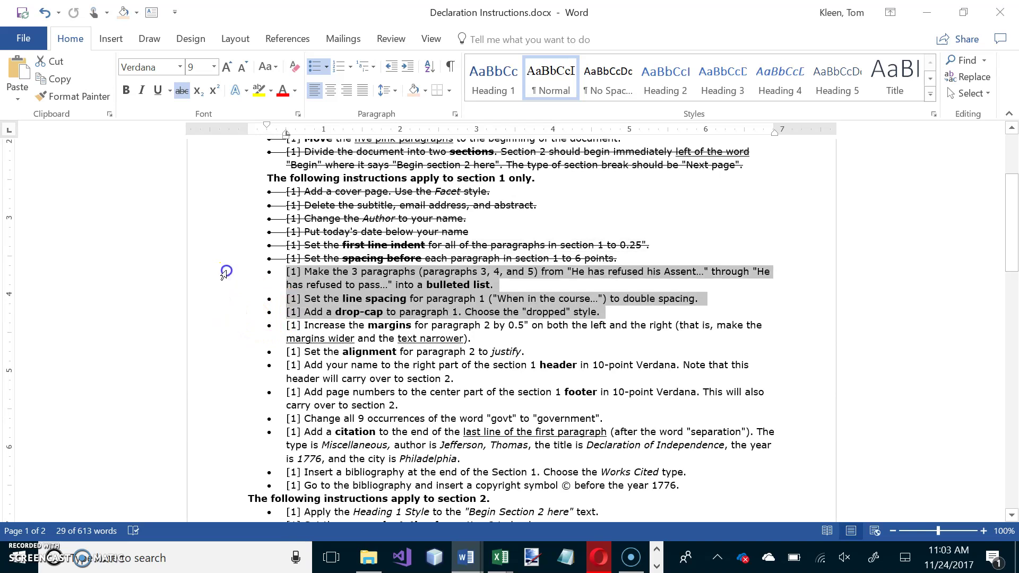
click(182, 91)
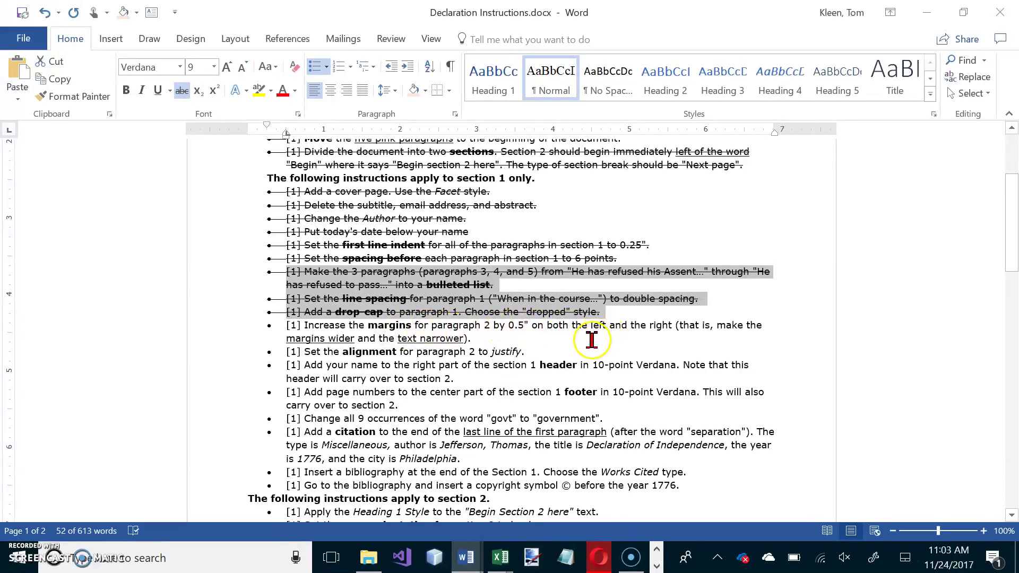
Step: In the declaration document, increase the left and right indents of the "We hold these truths" paragraph by 0.5" each
key(alt+Tab)
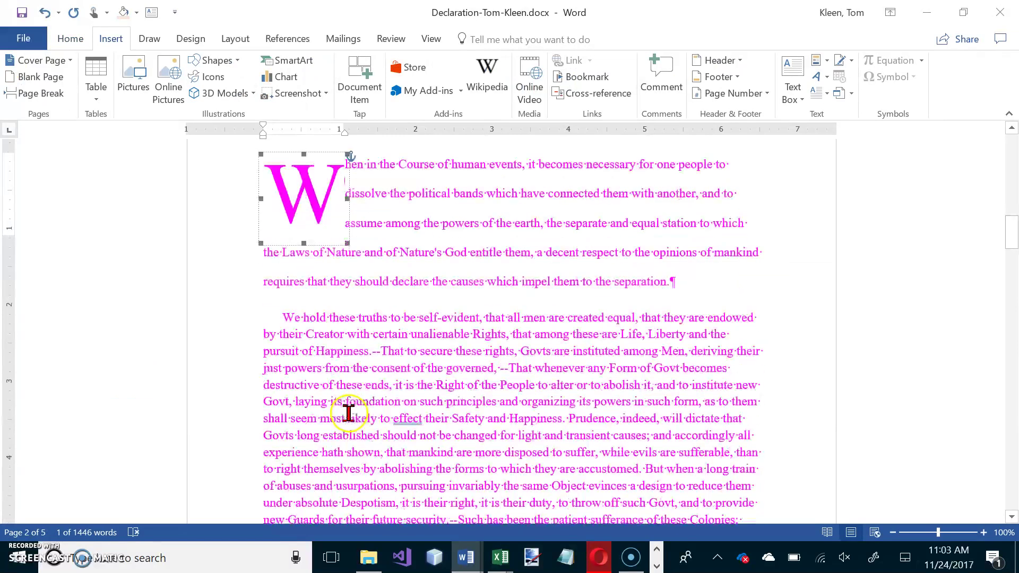
click(302, 328)
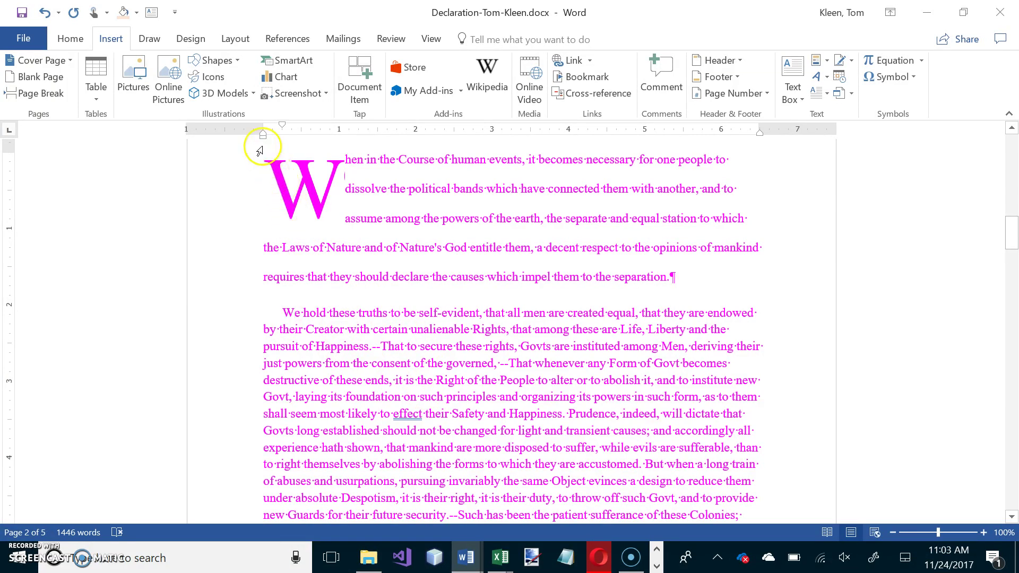
drag(264, 137, 301, 140)
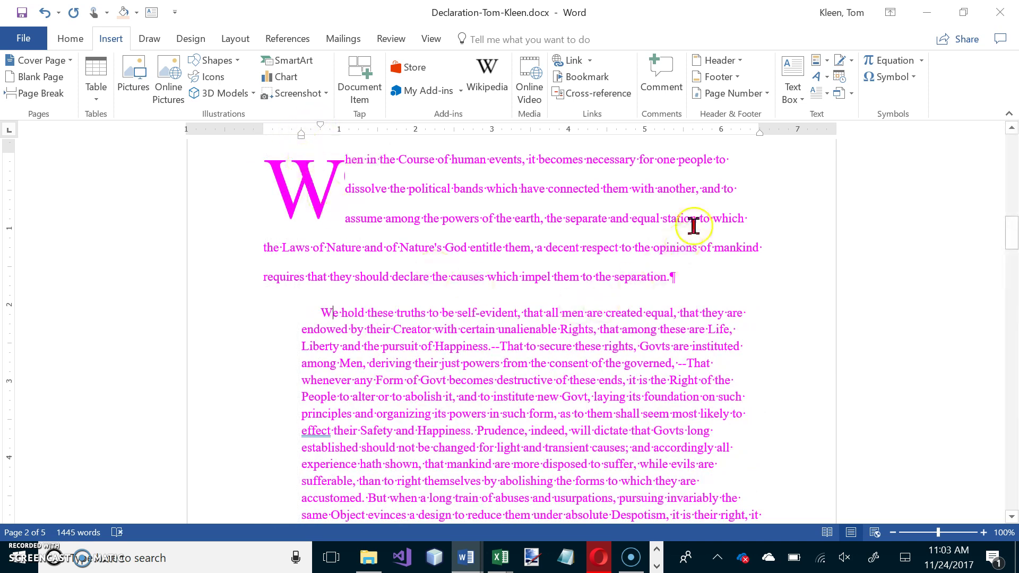
drag(760, 135, 721, 136)
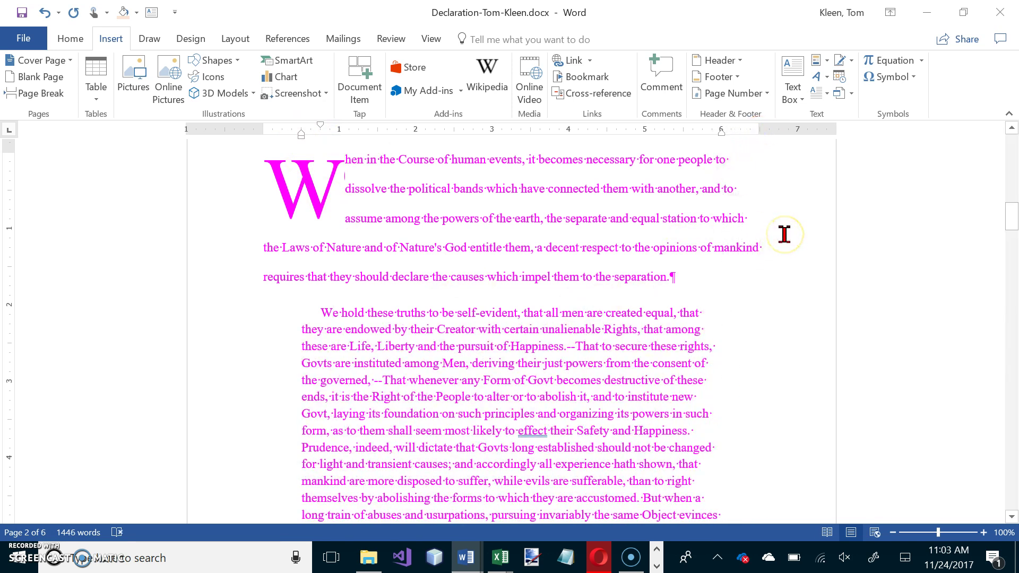
Step: Strike through the instruction about increasing the margins for paragraph 2 in the instructions document
key(alt+Tab)
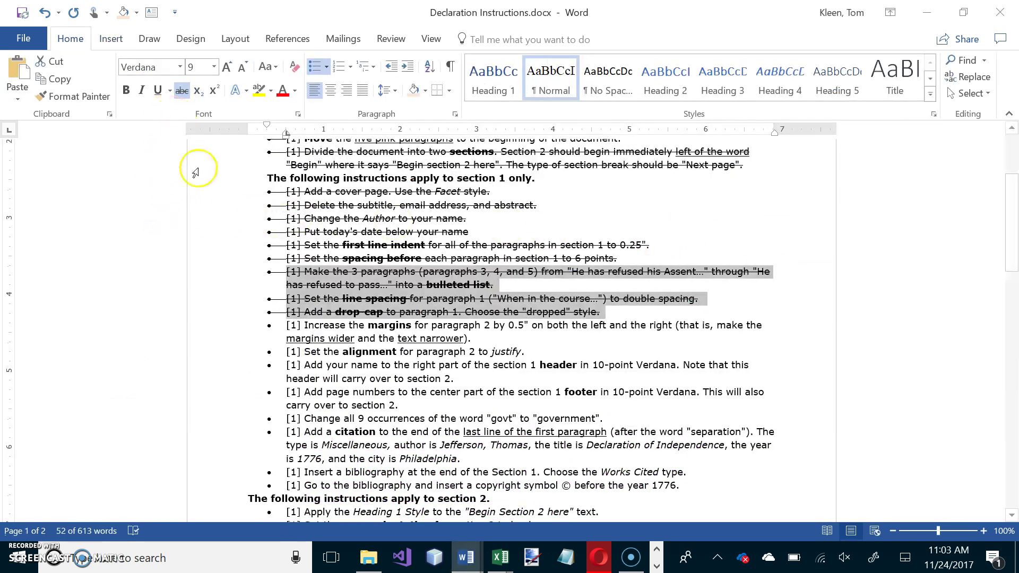
drag(226, 331, 228, 340)
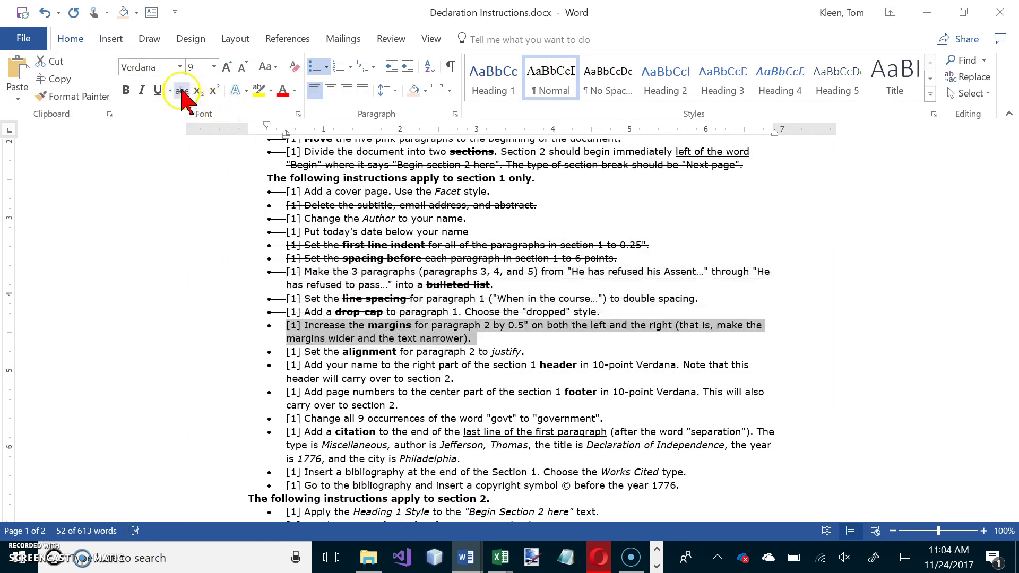
click(181, 90)
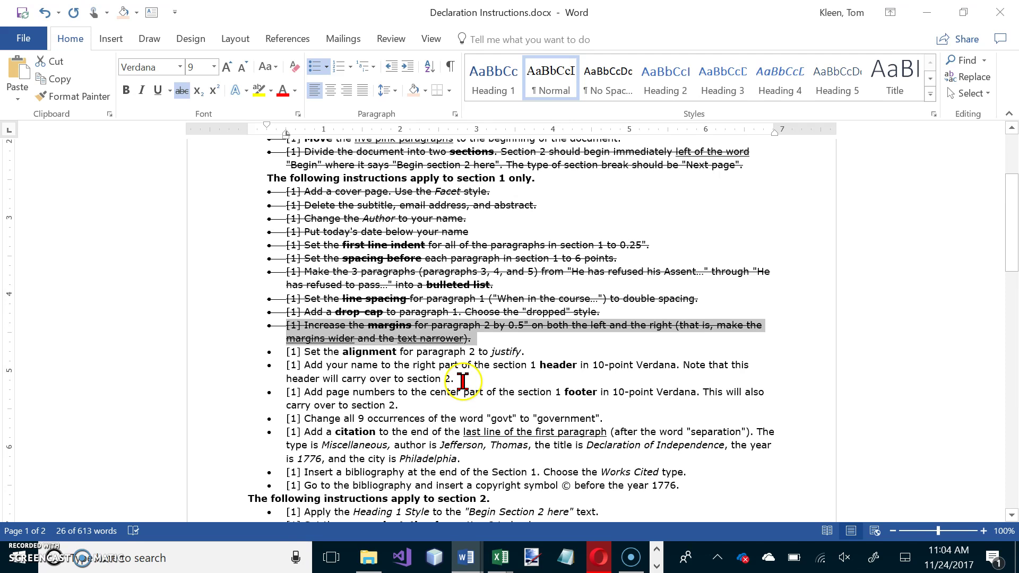
Step: Justify the "We hold these truths" paragraph in the declaration document
key(alt+Tab)
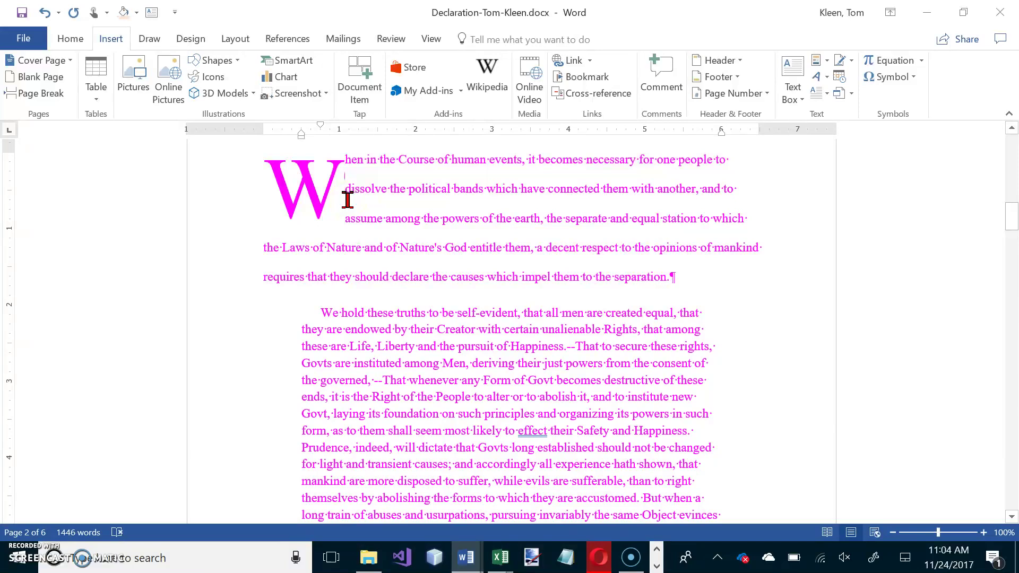
click(70, 39)
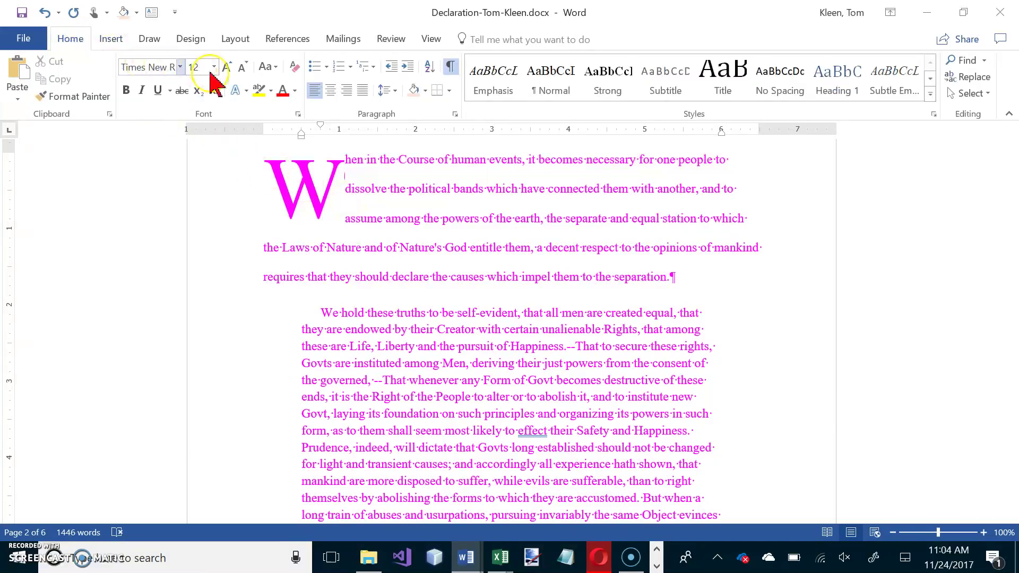
click(364, 91)
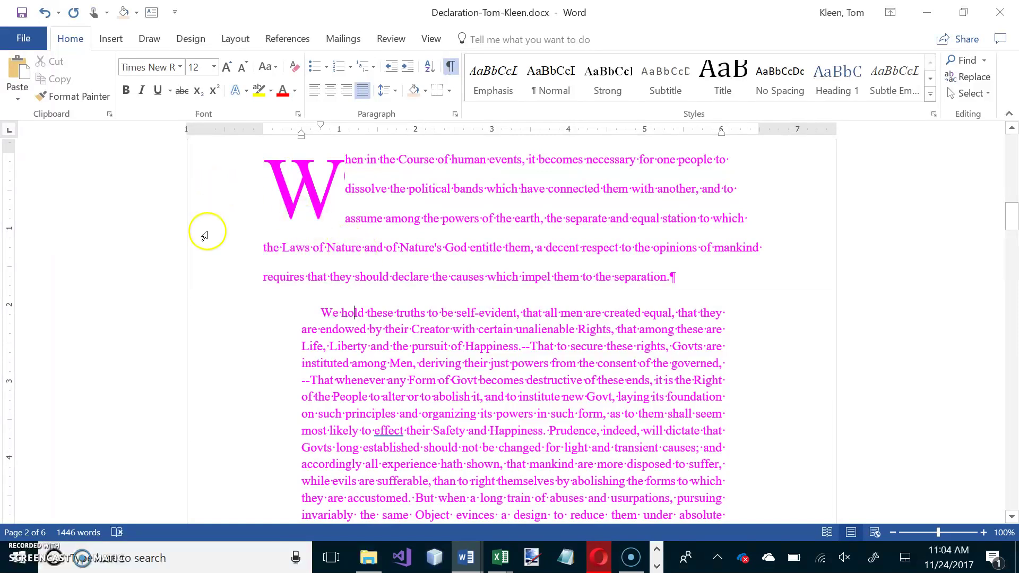
Step: Strike through the paragraph 2 alignment instruction in the instructions document
key(alt+Tab)
click(240, 352)
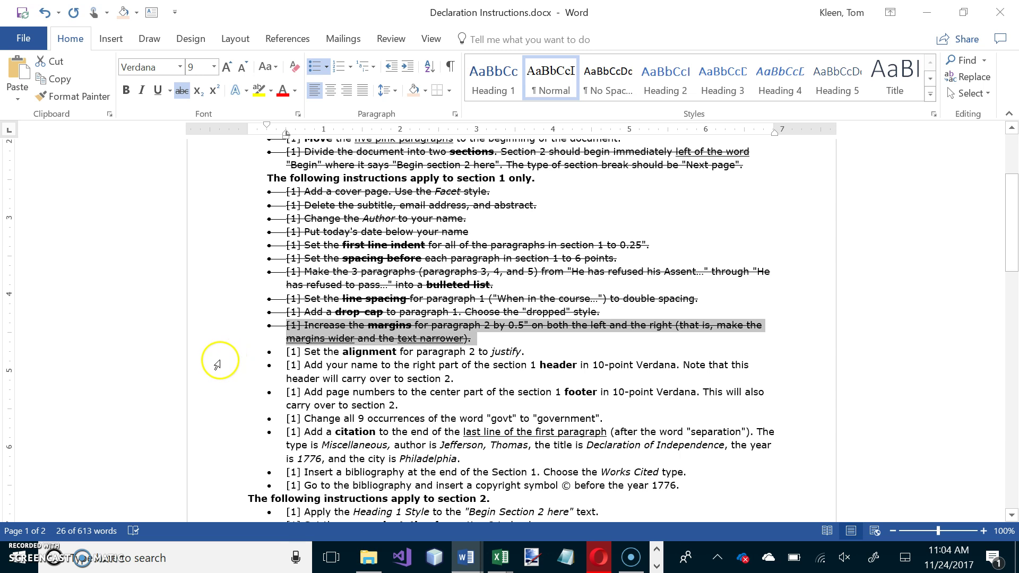
click(219, 361)
click(219, 353)
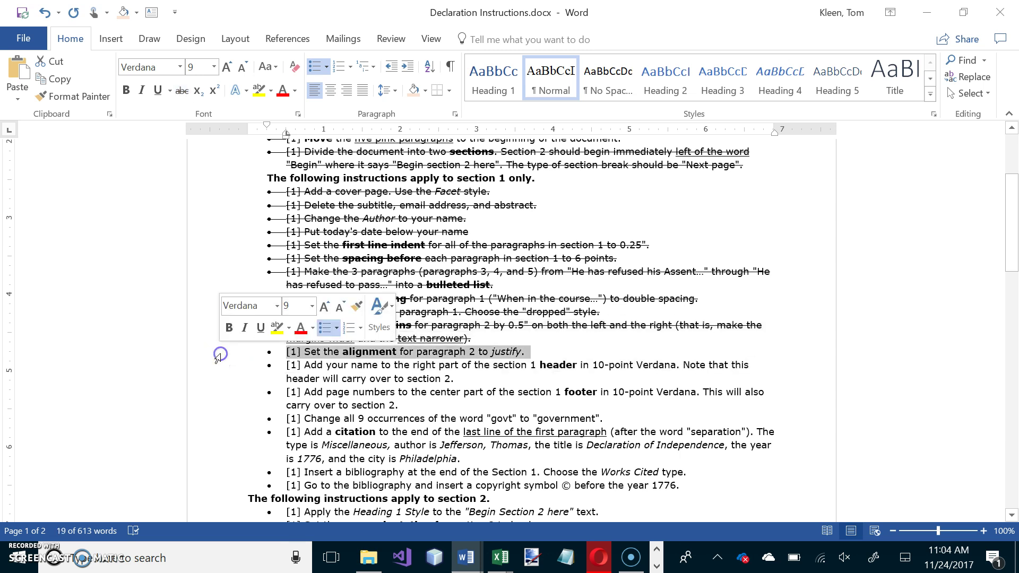
click(183, 91)
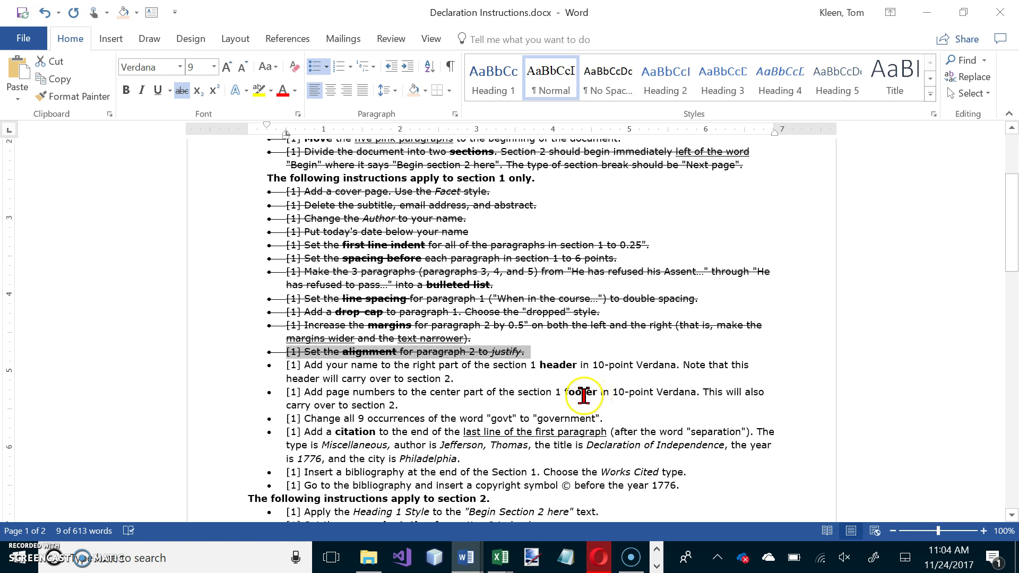
Step: Add the author's full name to the right part of the declaration's section 1 header and format it in 10-point Verdana
key(alt+Tab)
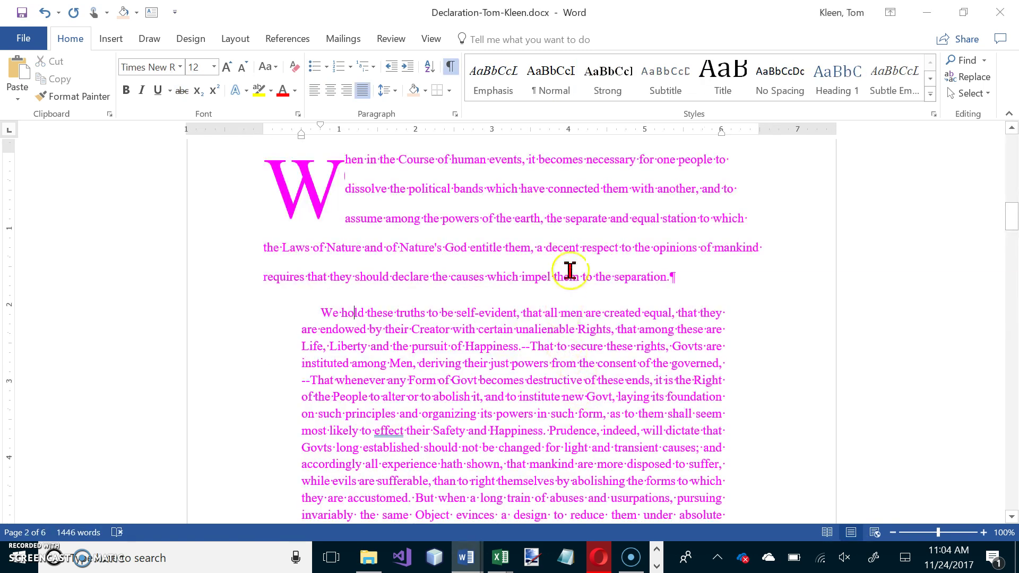
scroll(571, 269, up, 3)
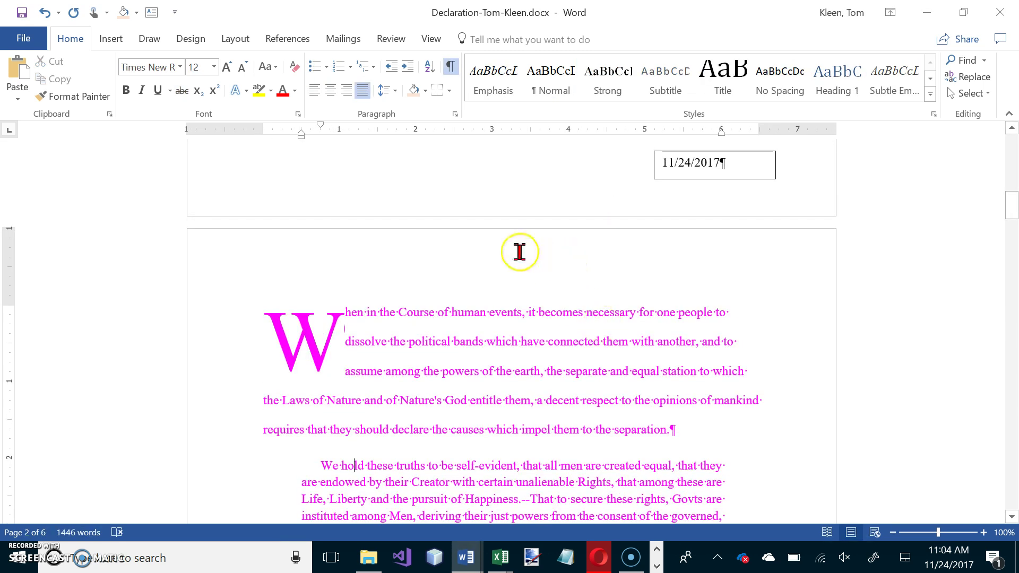
double_click(518, 242)
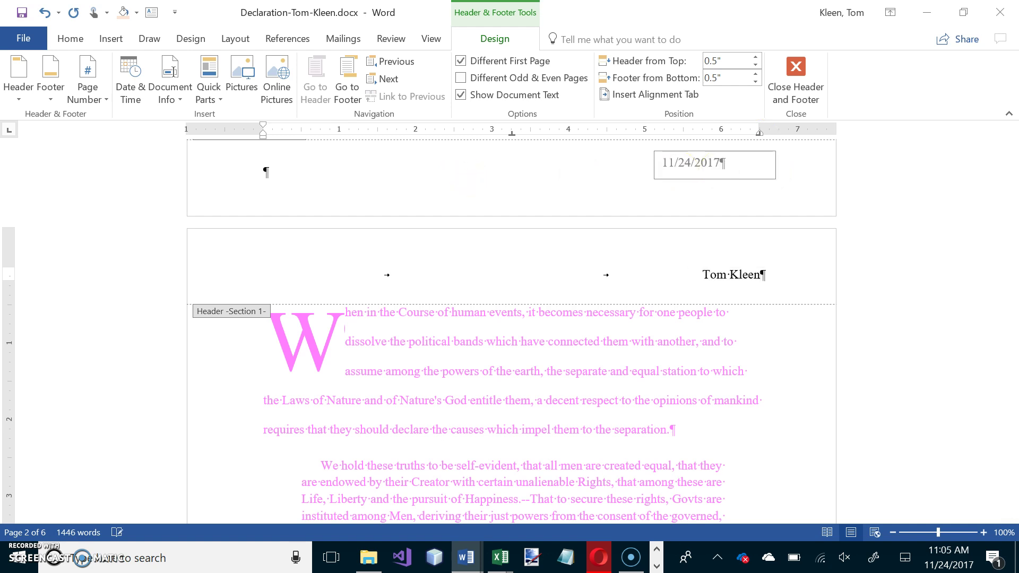
drag(700, 274, 768, 275)
click(66, 38)
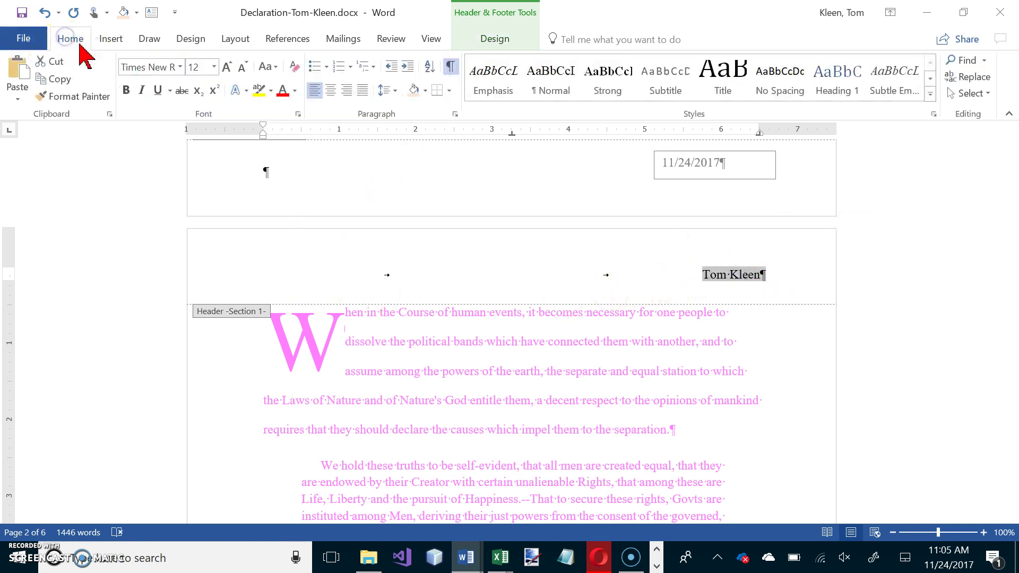
click(180, 67)
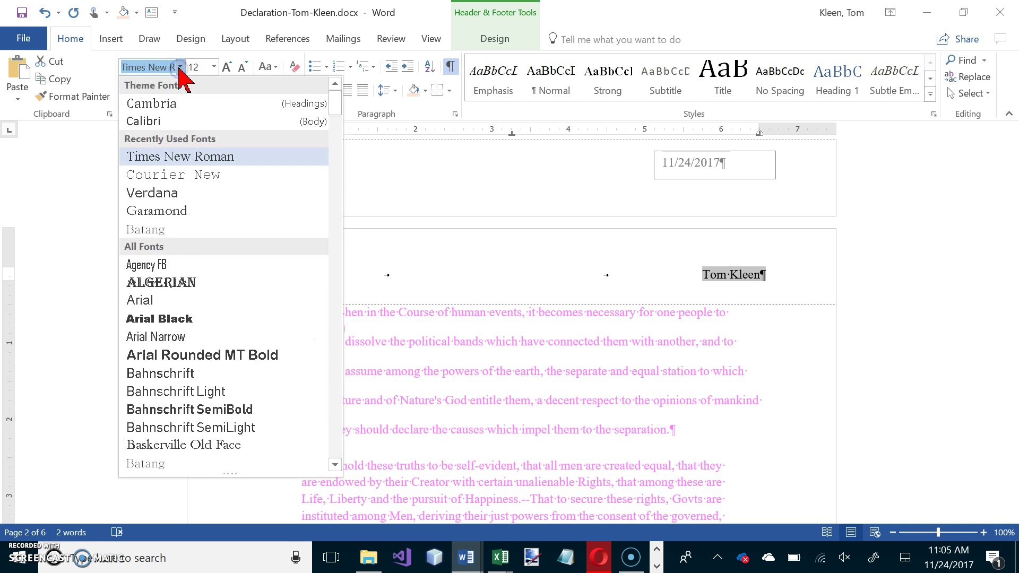
click(167, 193)
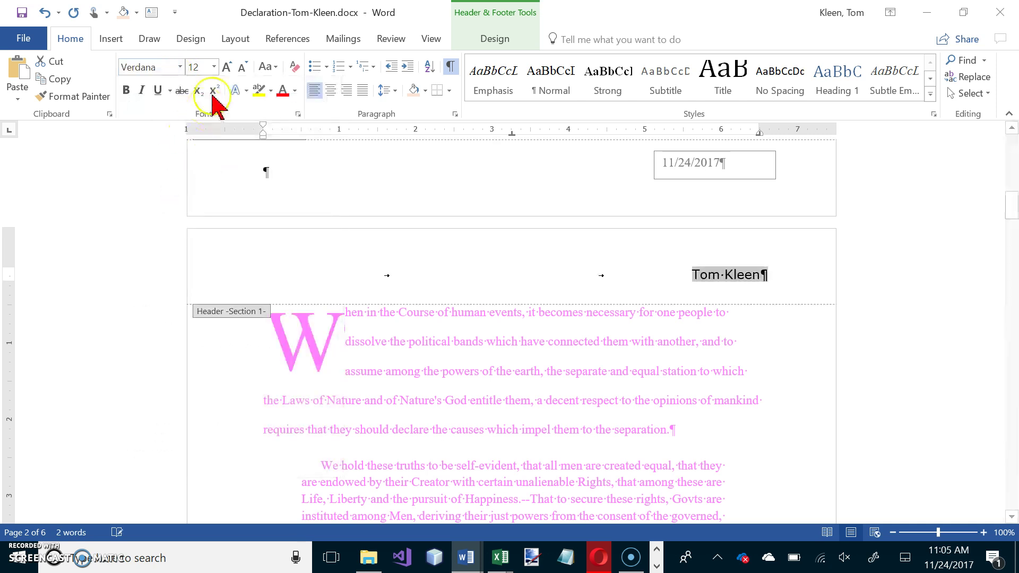
click(214, 67)
click(200, 119)
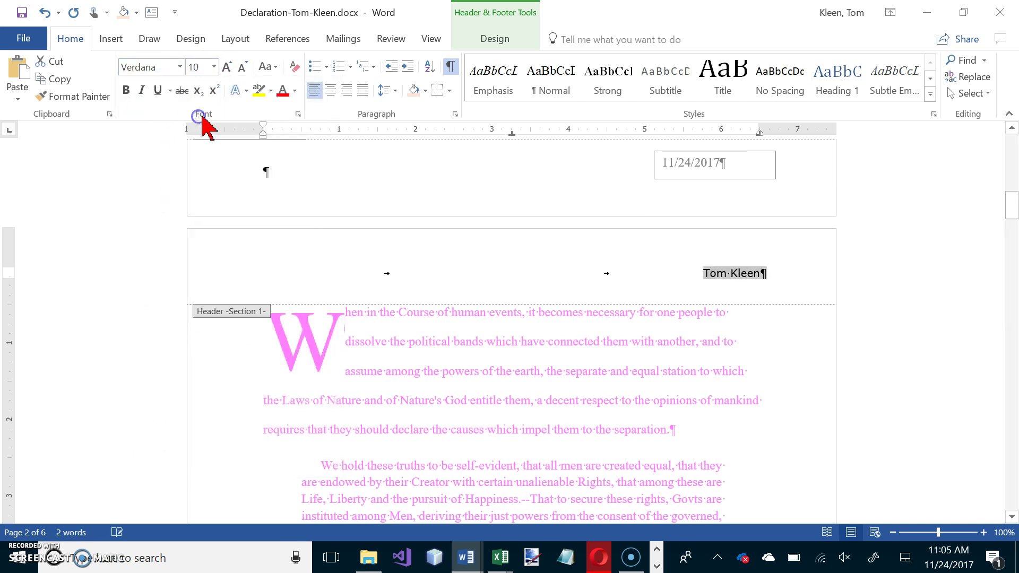
Step: Insert a page number at the center tab of the section 1 footer and close the header and footer
scroll(388, 287, down, 8)
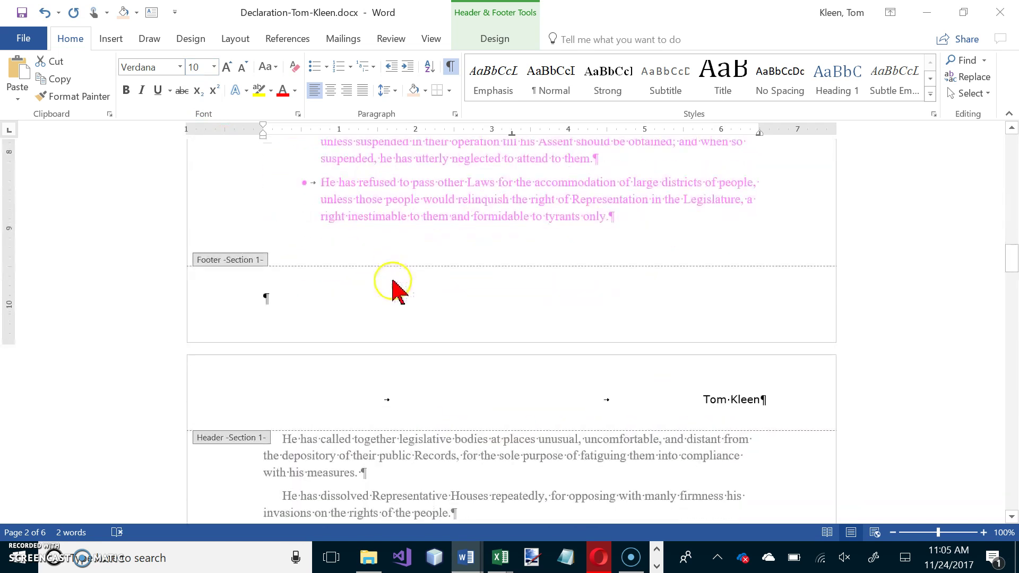
click(297, 306)
key(Tab)
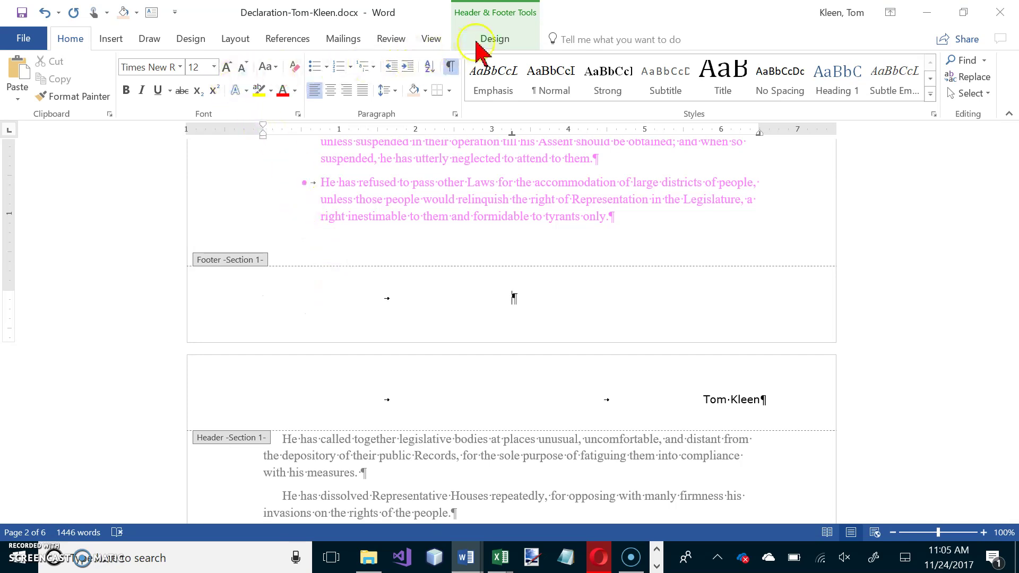
click(497, 41)
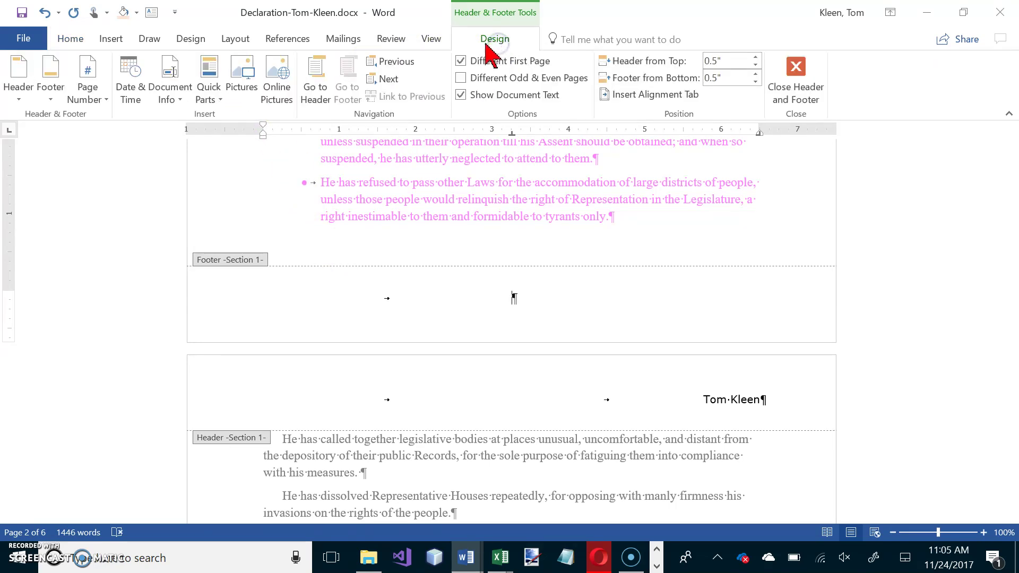
click(99, 99)
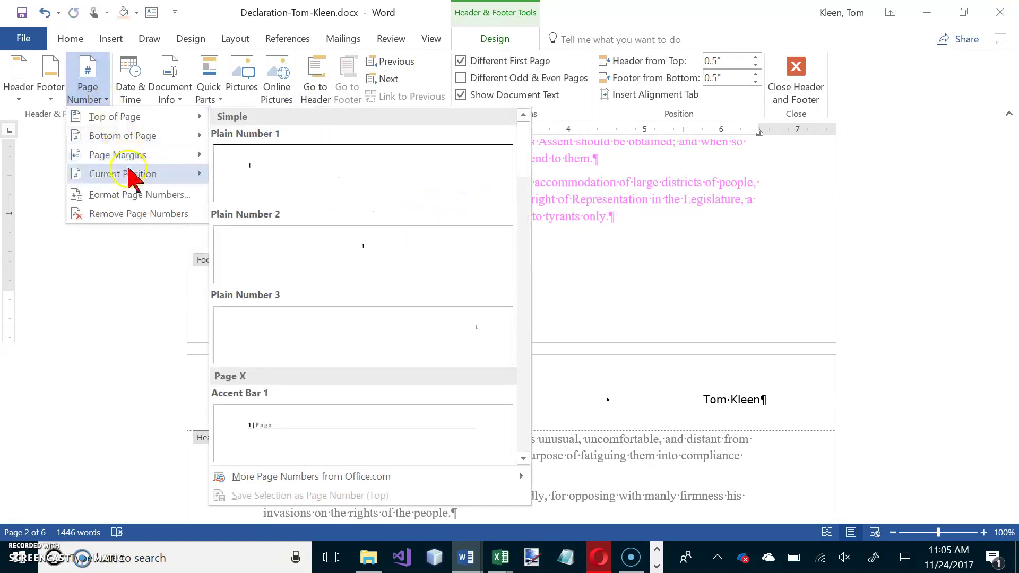
mouse_move(148, 177)
click(249, 227)
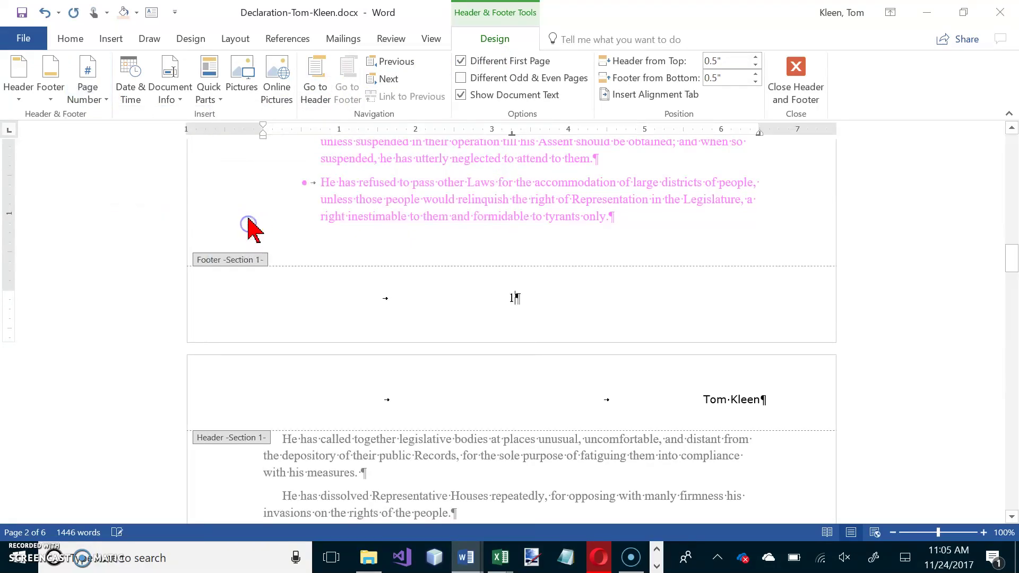
click(797, 70)
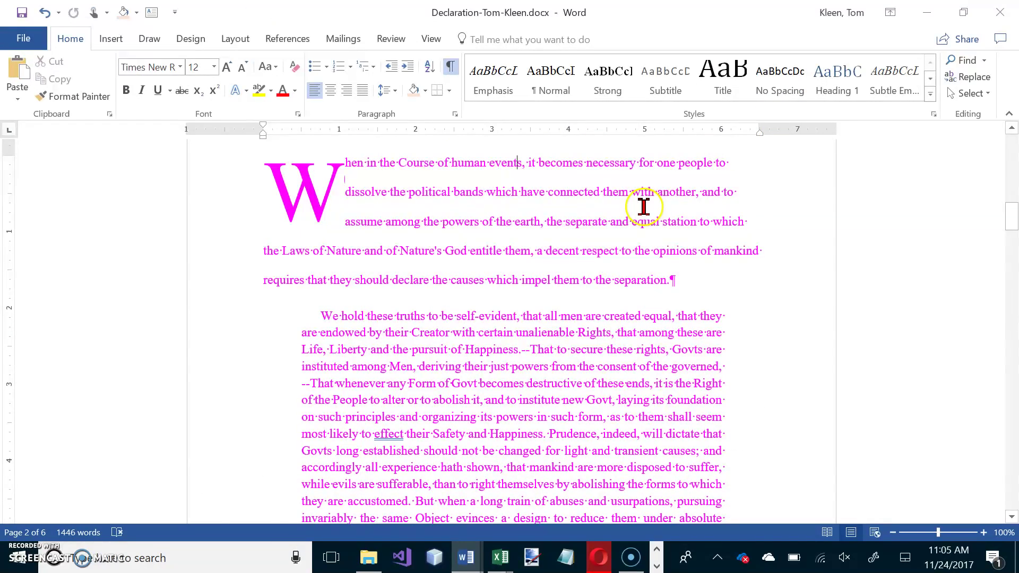
Step: Strike through the header and footer instructions for section 1 in the instructions document
key(alt+Tab)
drag(233, 368, 230, 407)
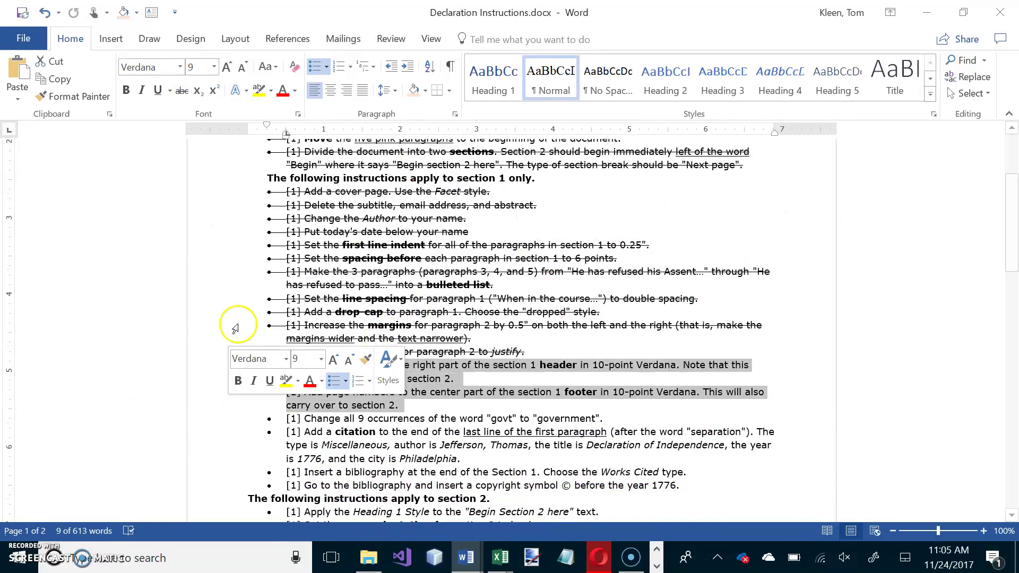
click(182, 90)
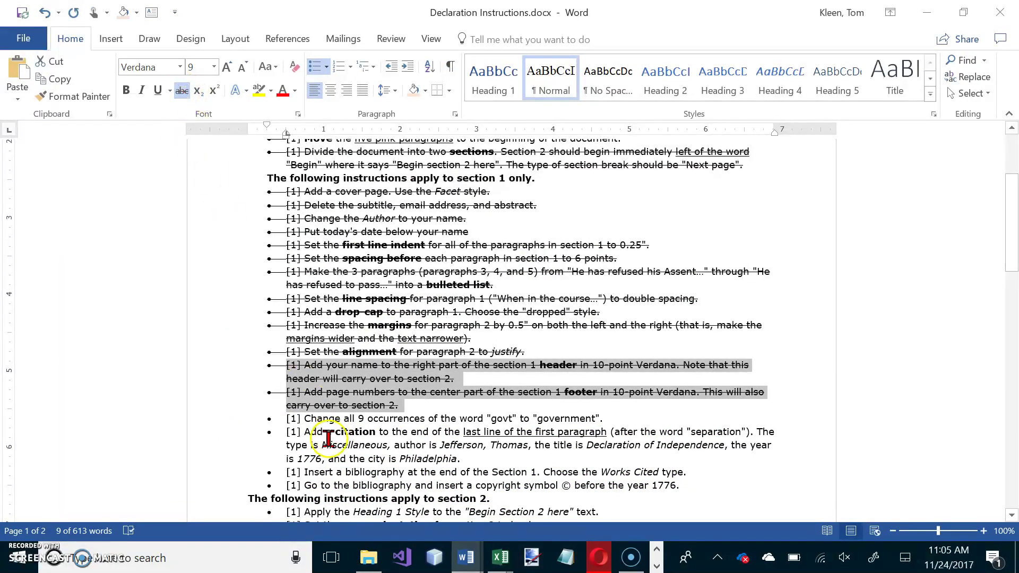
scroll(329, 438, down, 2)
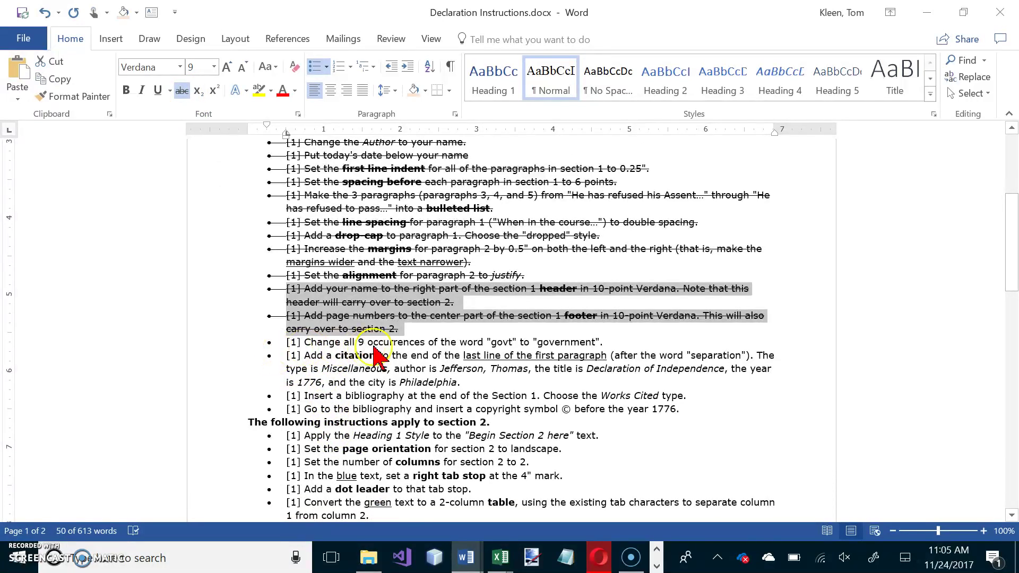
Step: Replace all occurrences of "govt" with "government" in the declaration document
key(alt+Tab)
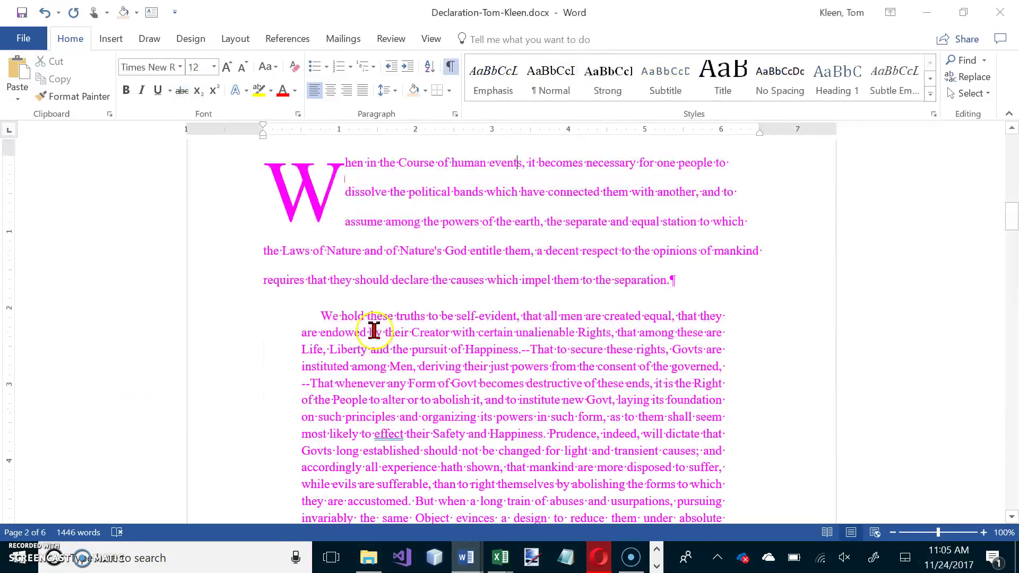
click(969, 77)
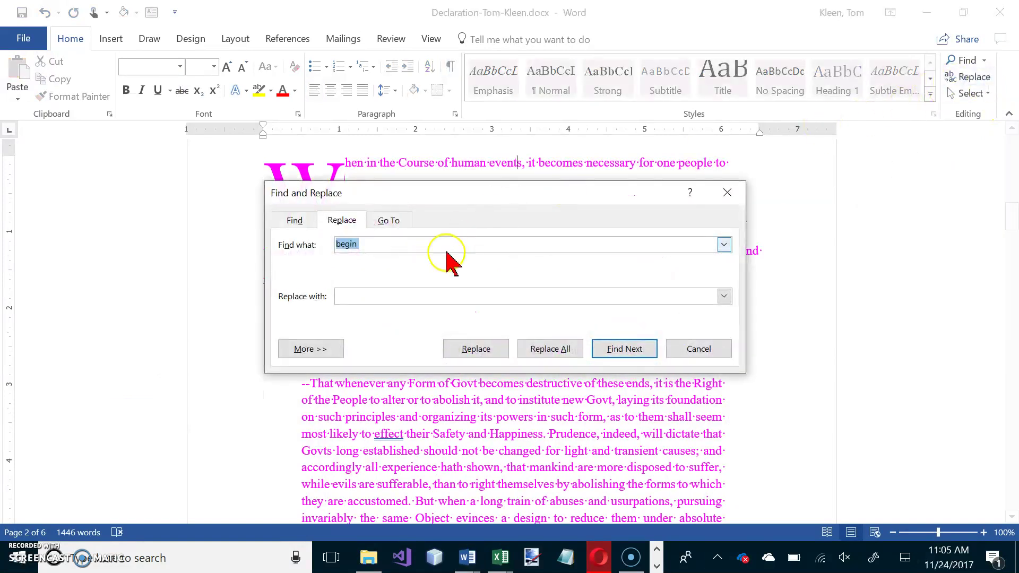
text(government)
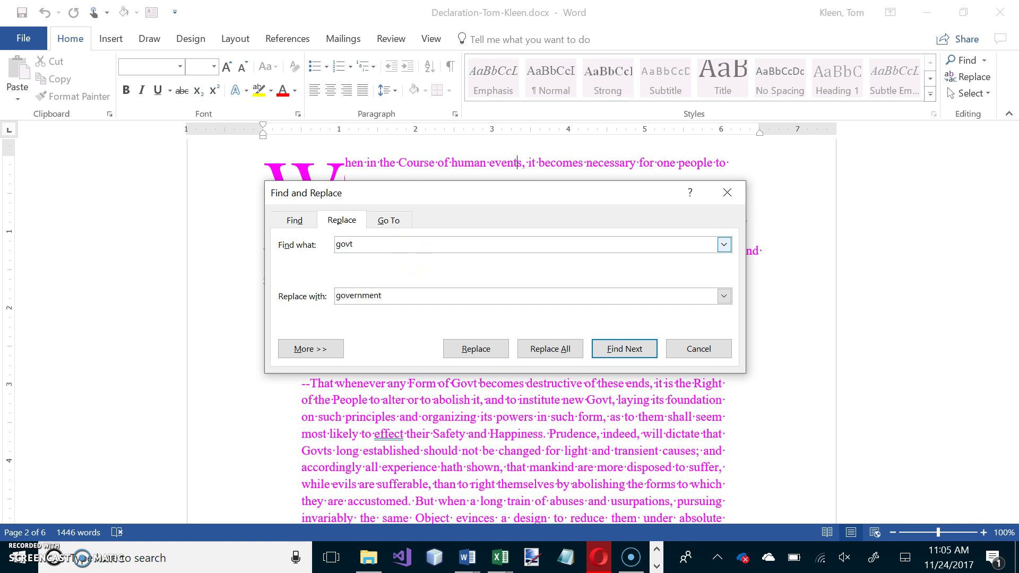
click(542, 351)
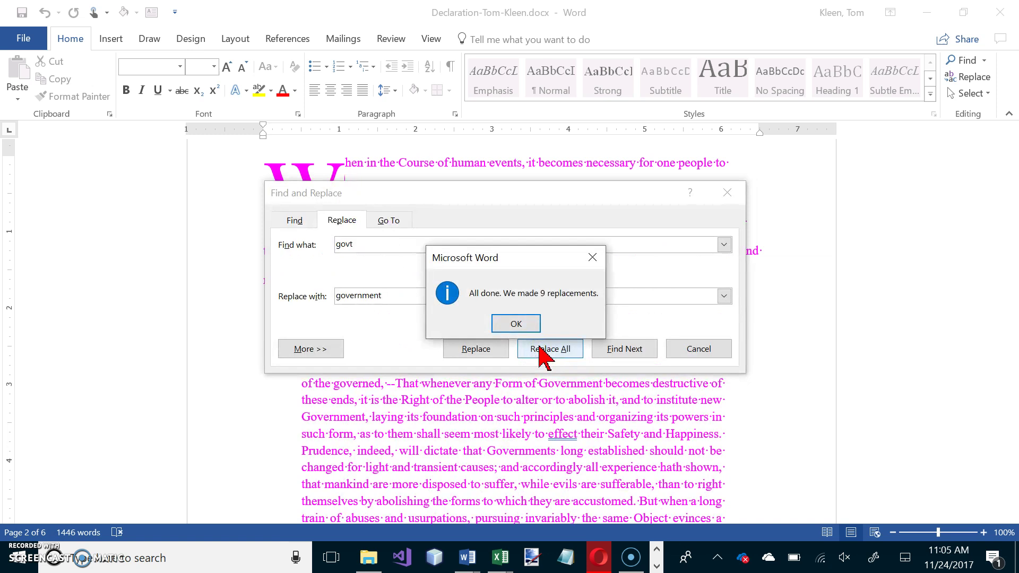
click(516, 323)
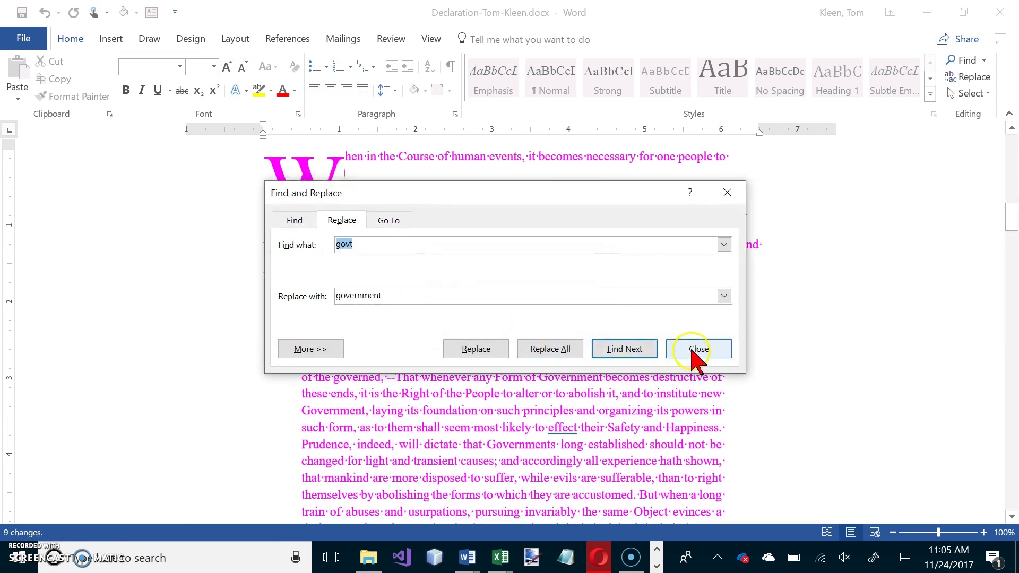
click(698, 350)
Step: Strike through the "govt" to "government" replacement instruction in the instructions document
key(alt+Tab)
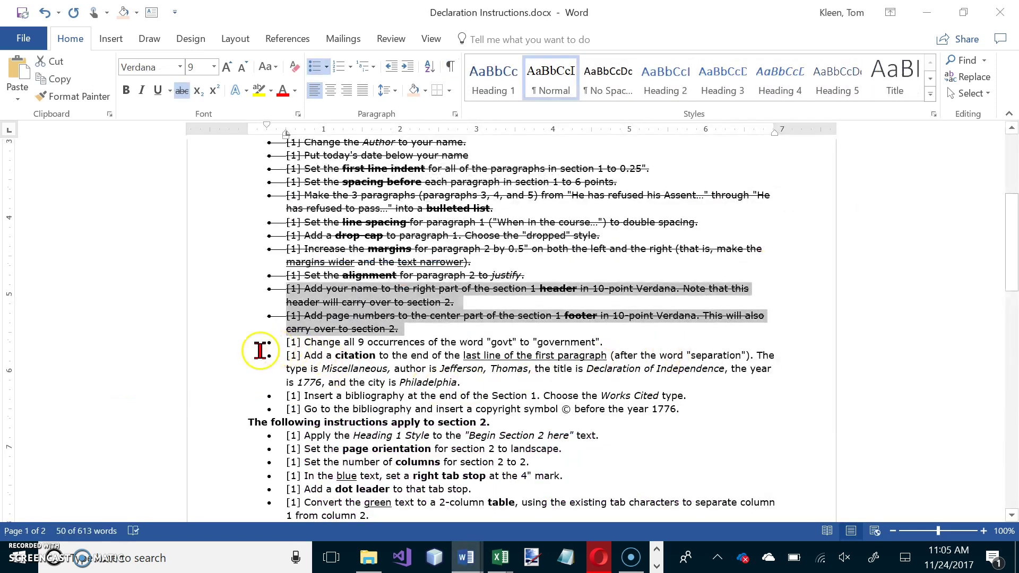
click(227, 345)
click(182, 91)
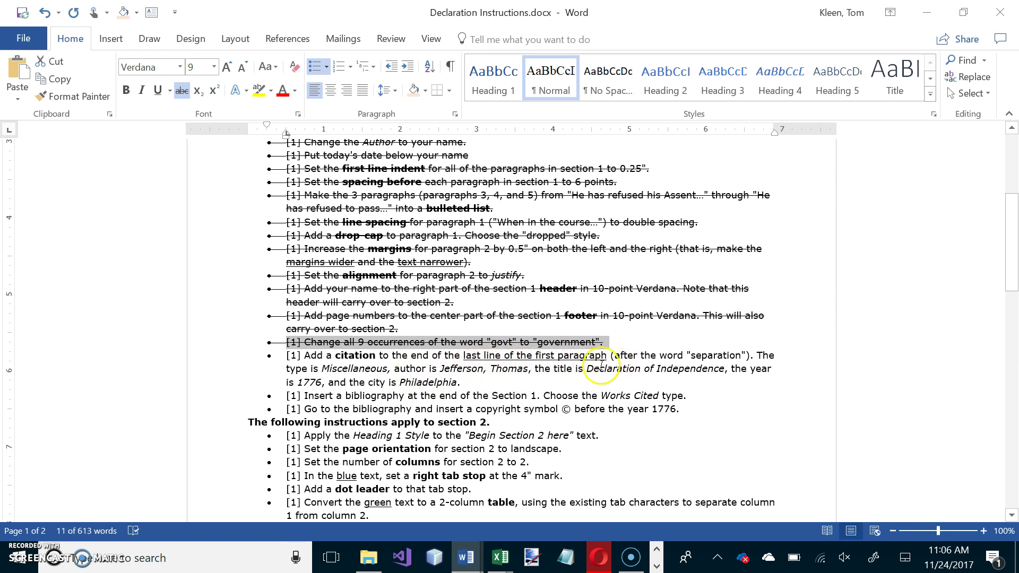
Step: Place the insertion point at the end of the declaration's first paragraph, after "separation."
key(alt+Tab)
click(680, 272)
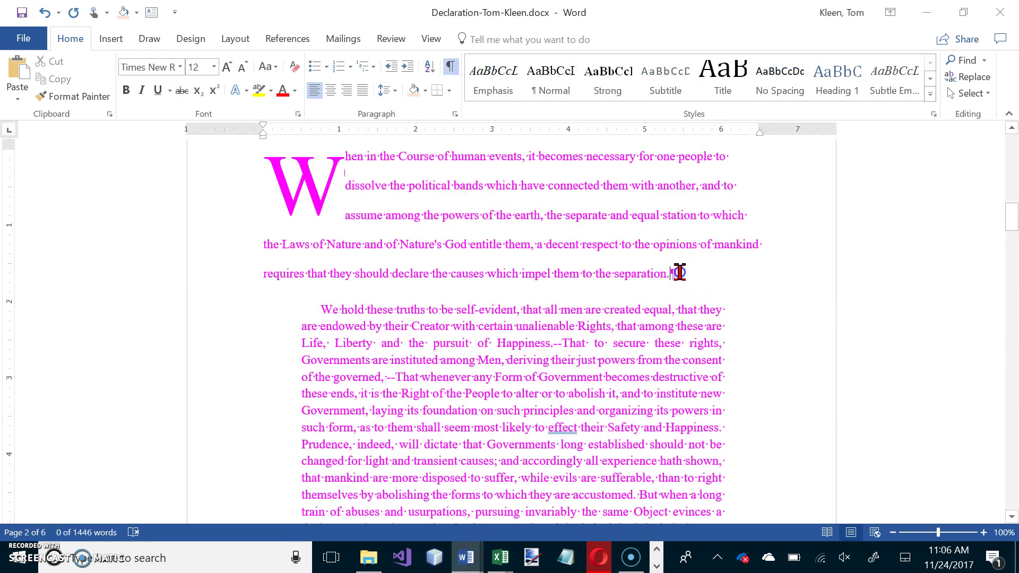